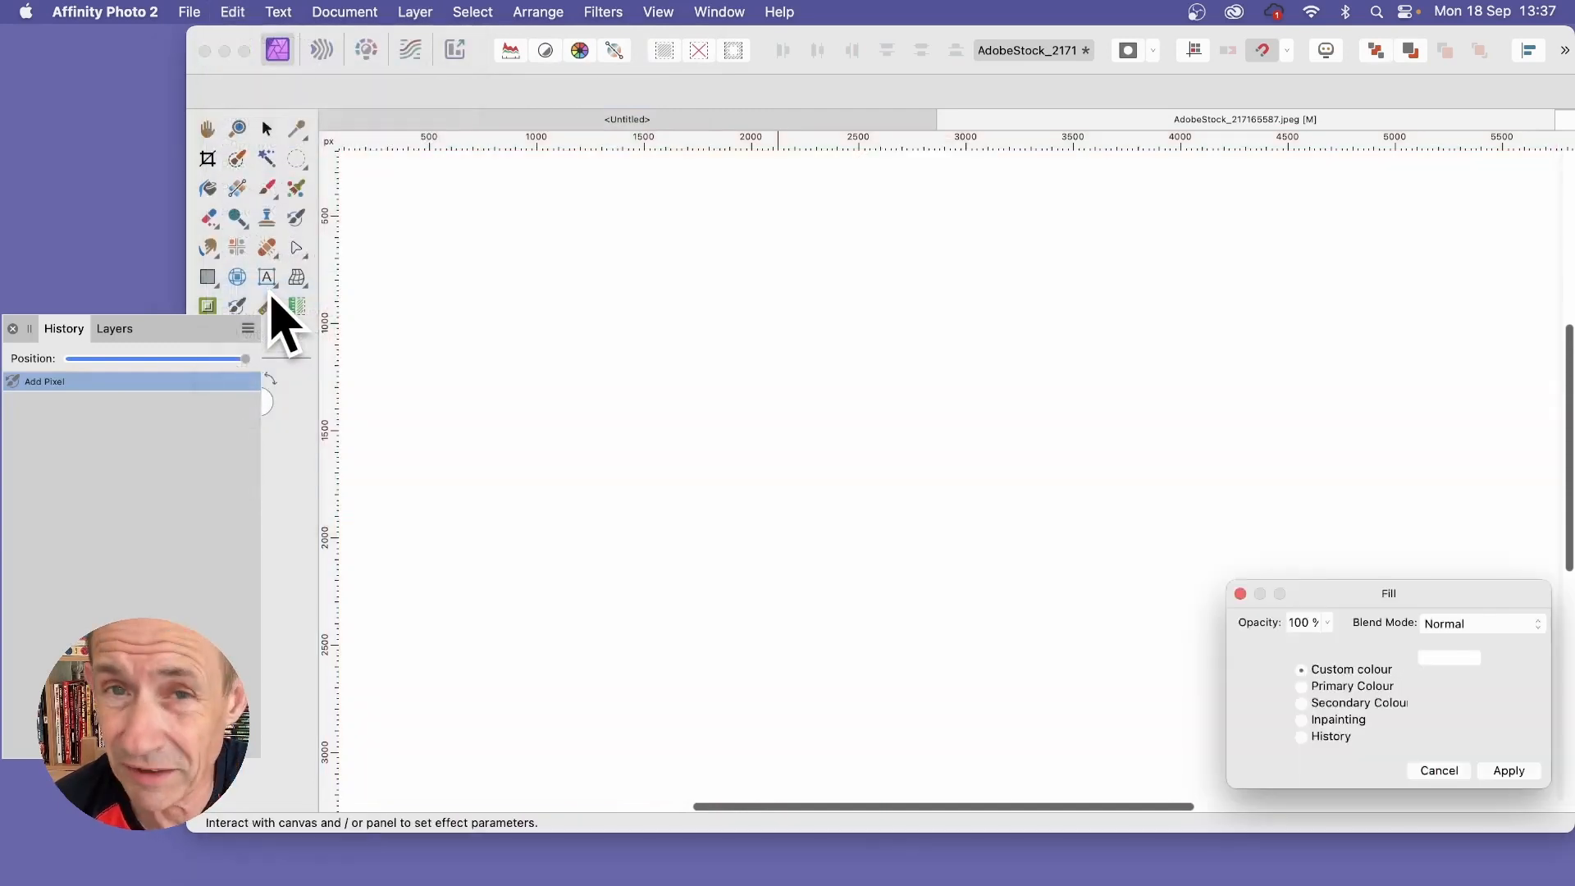
Step: Fill the new pixel layer with the white custom colour and load the Chequered preset in a Procedural Texture filter
{"action": "left_click", "coordinate": [1508, 770]}
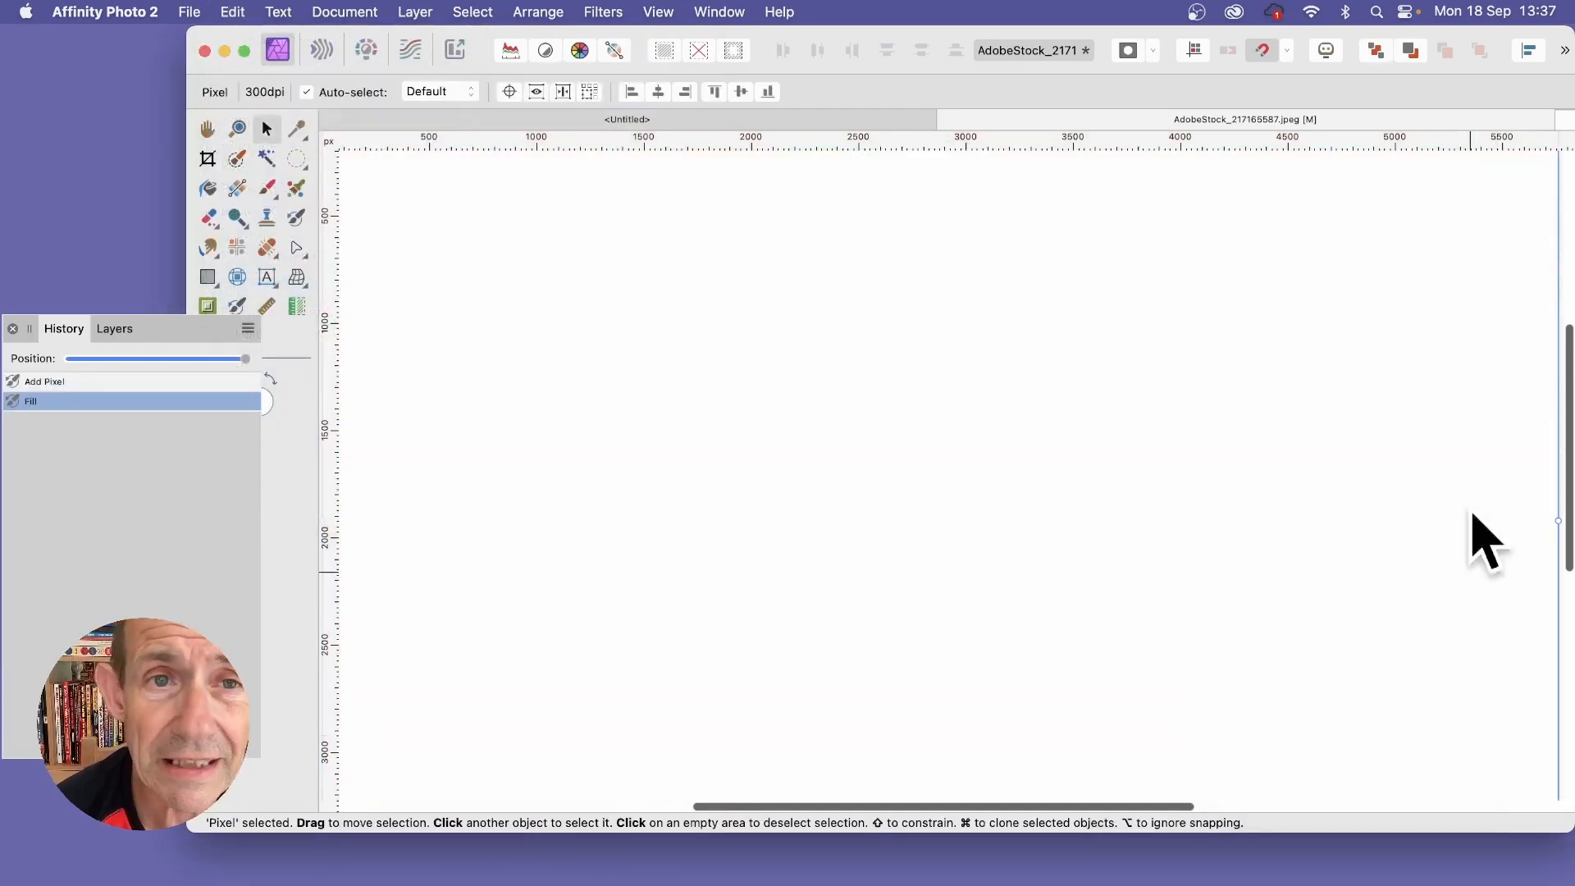
{"action": "left_click", "coordinate": [603, 12]}
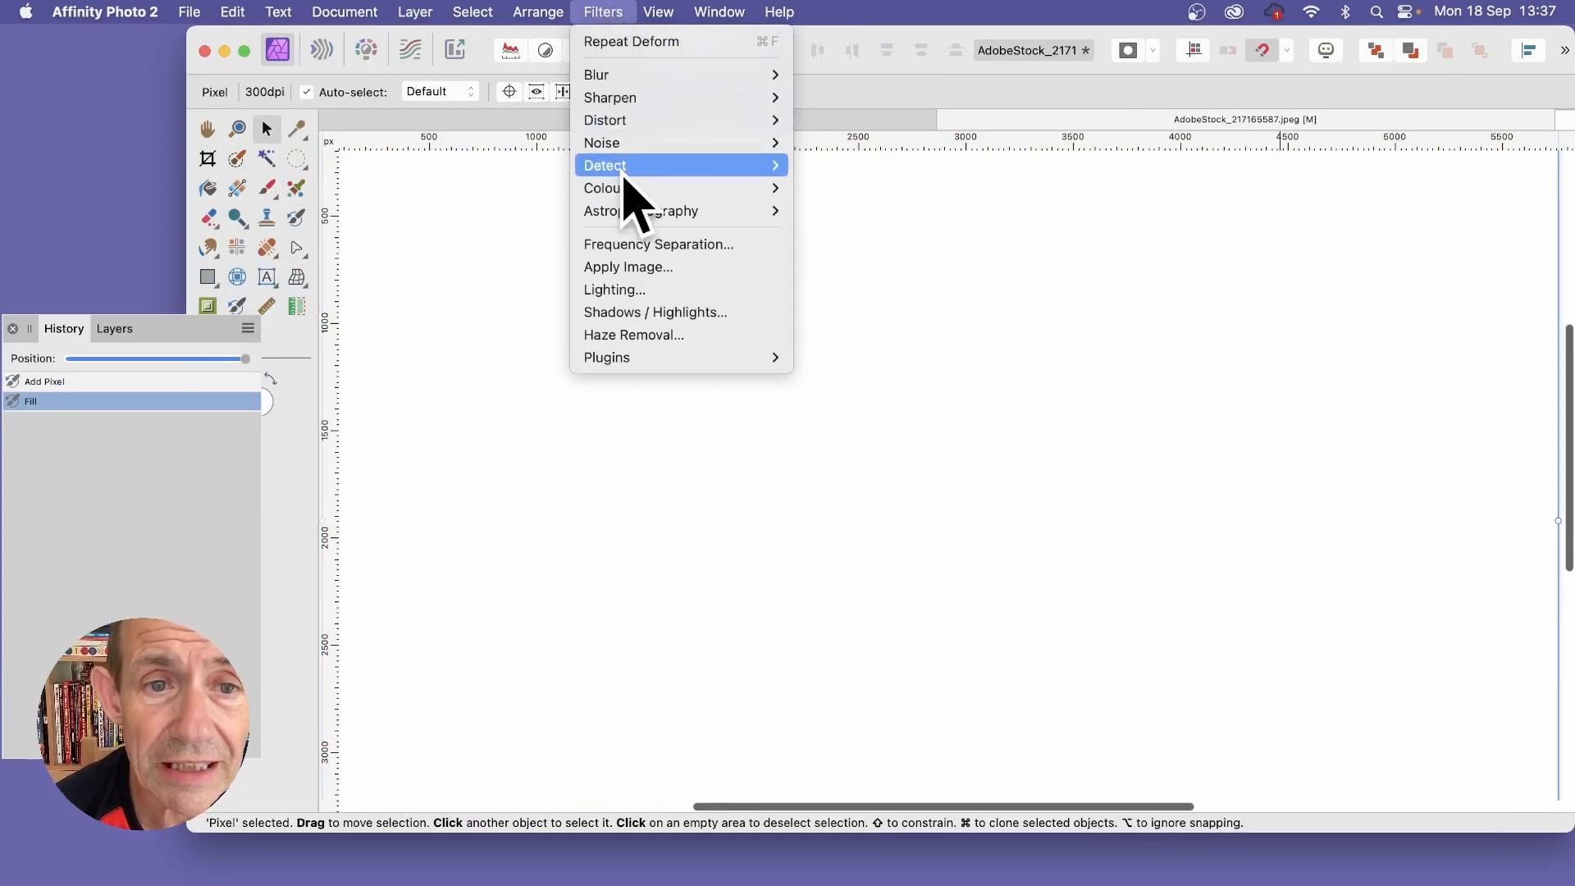
{"action": "mouse_move", "coordinate": [626, 190]}
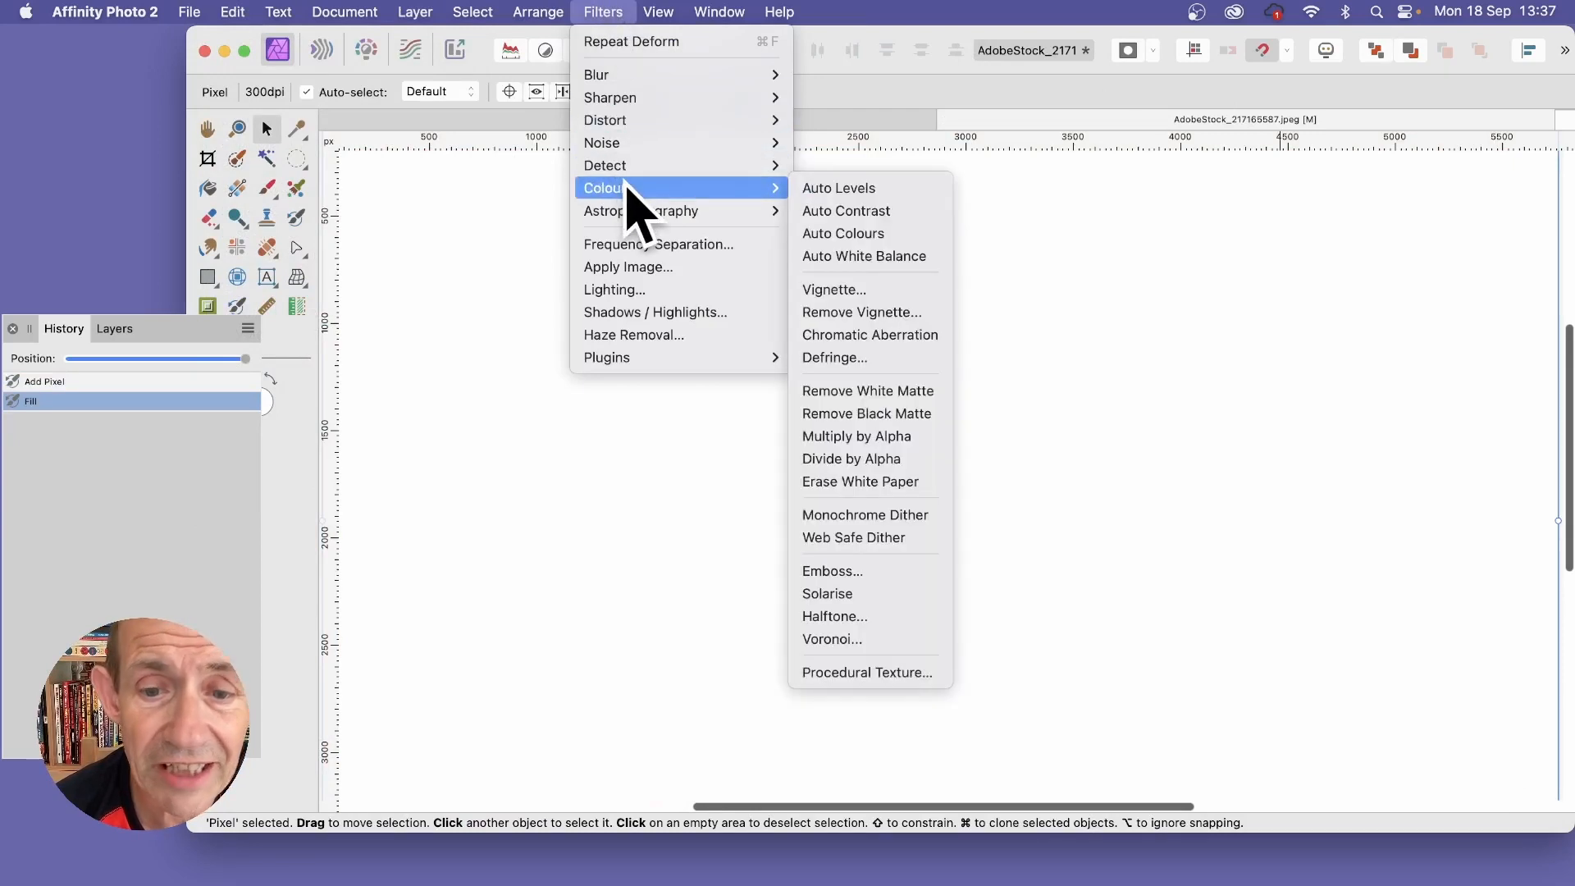
{"action": "left_click", "coordinate": [866, 669]}
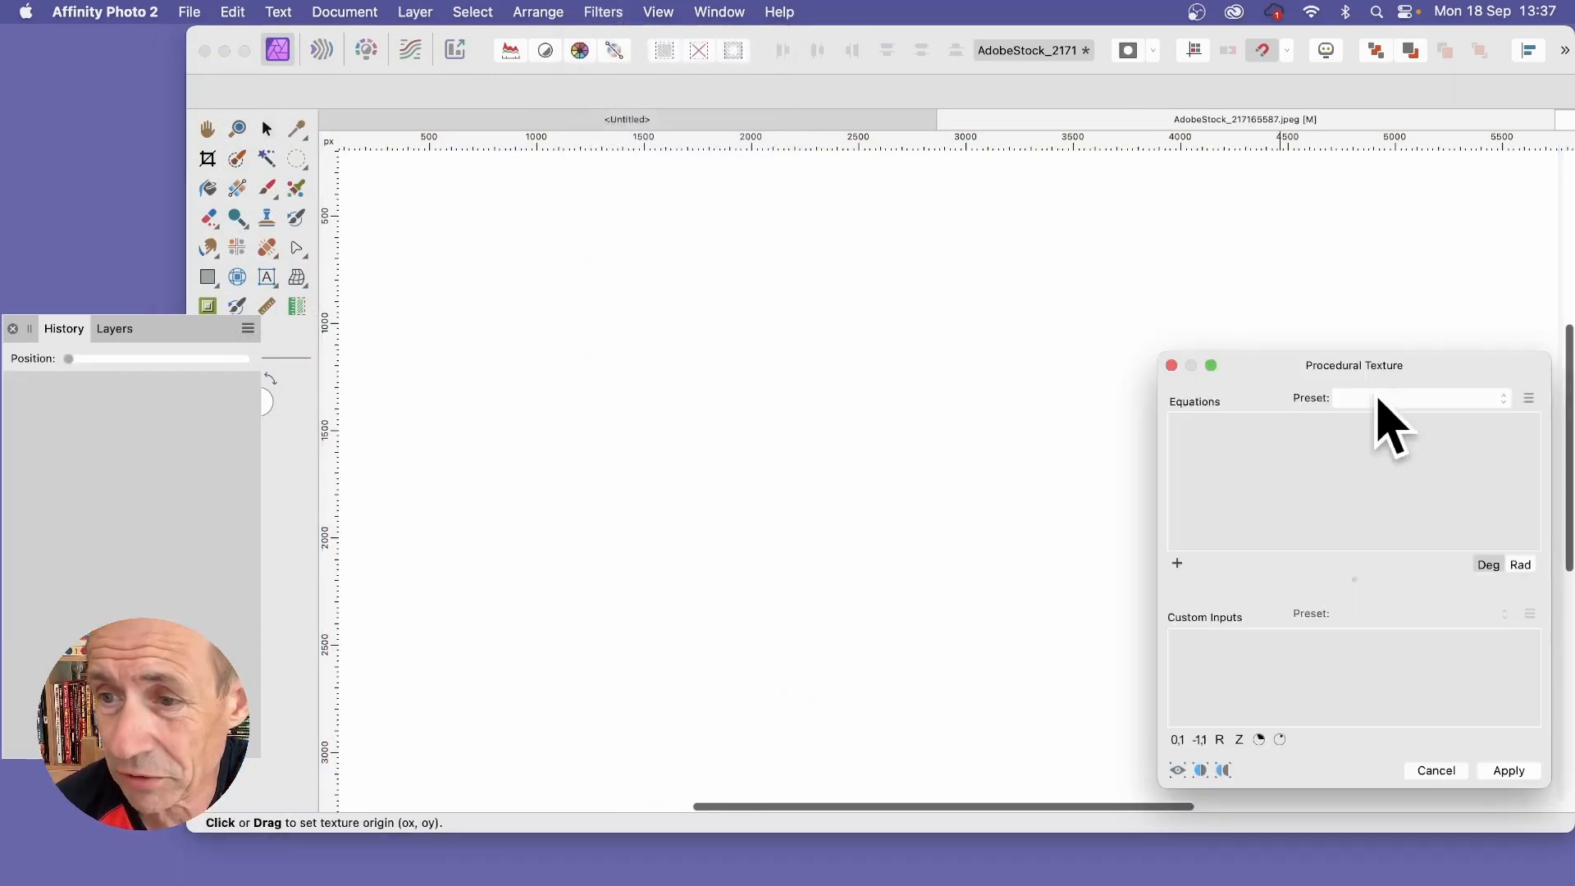
{"action": "left_click_drag", "start_coordinate": [1378, 402], "coordinate": [927, 211]}
{"action": "left_click", "coordinate": [930, 212]}
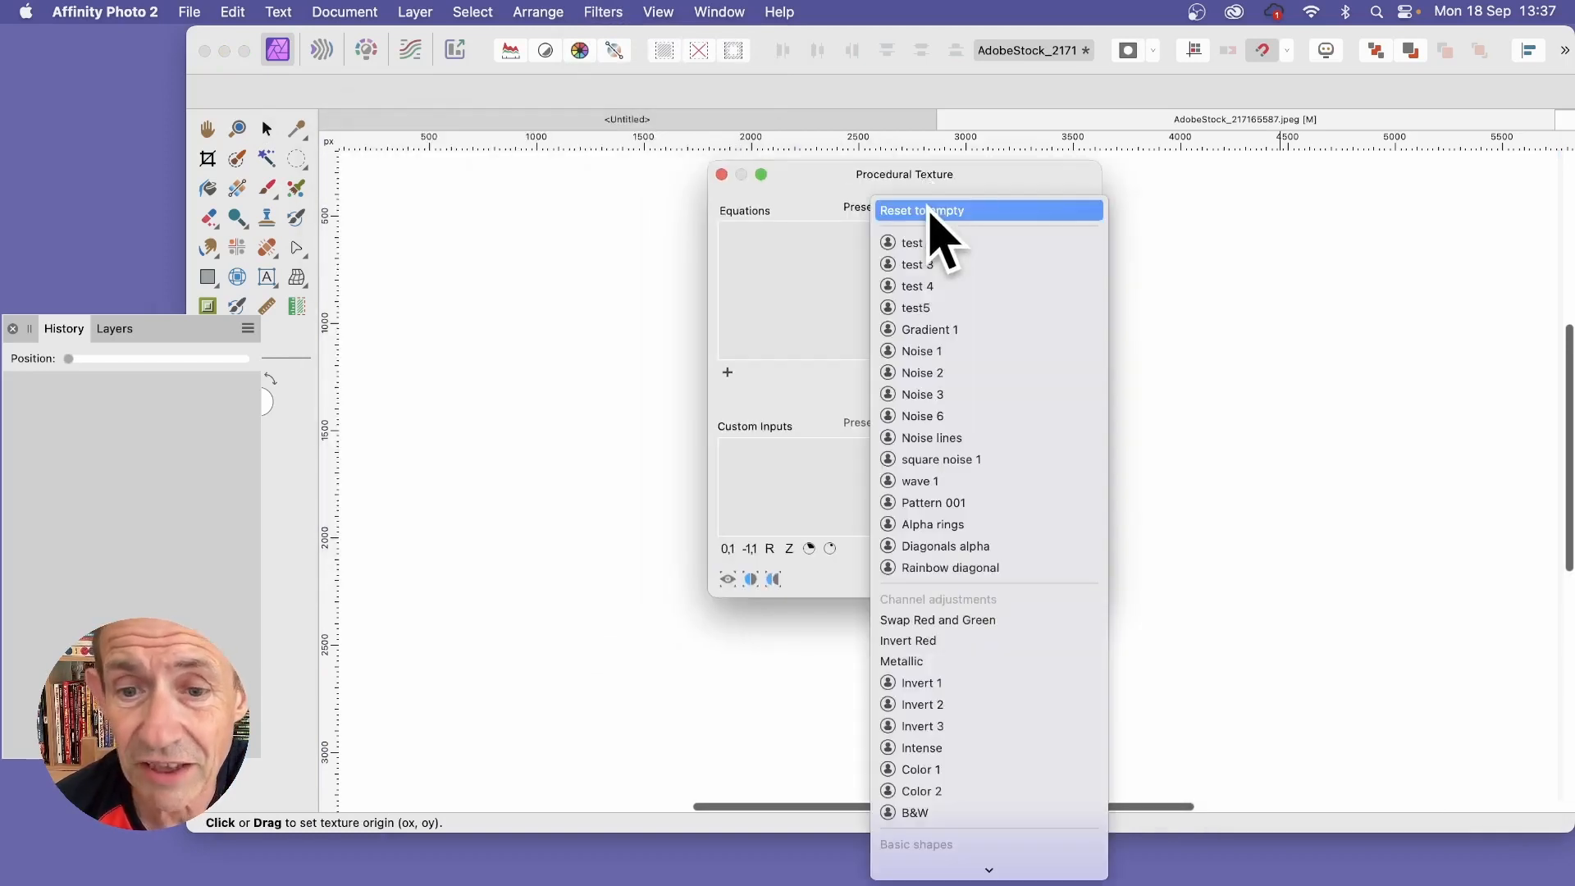
{"action": "mouse_move", "coordinate": [940, 861]}
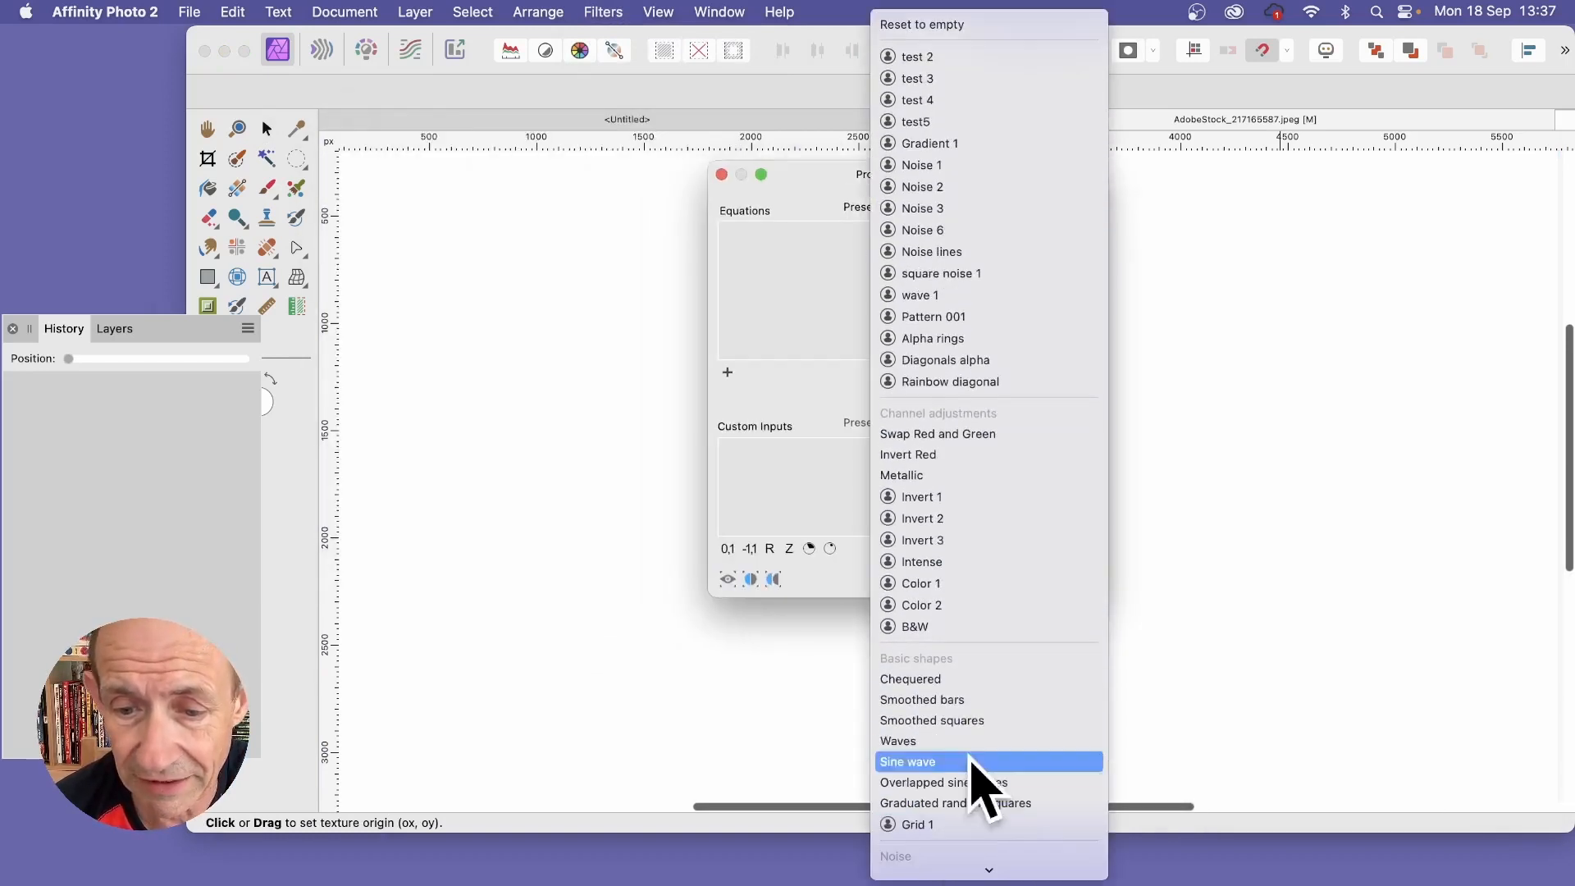
{"action": "left_click", "coordinate": [936, 681]}
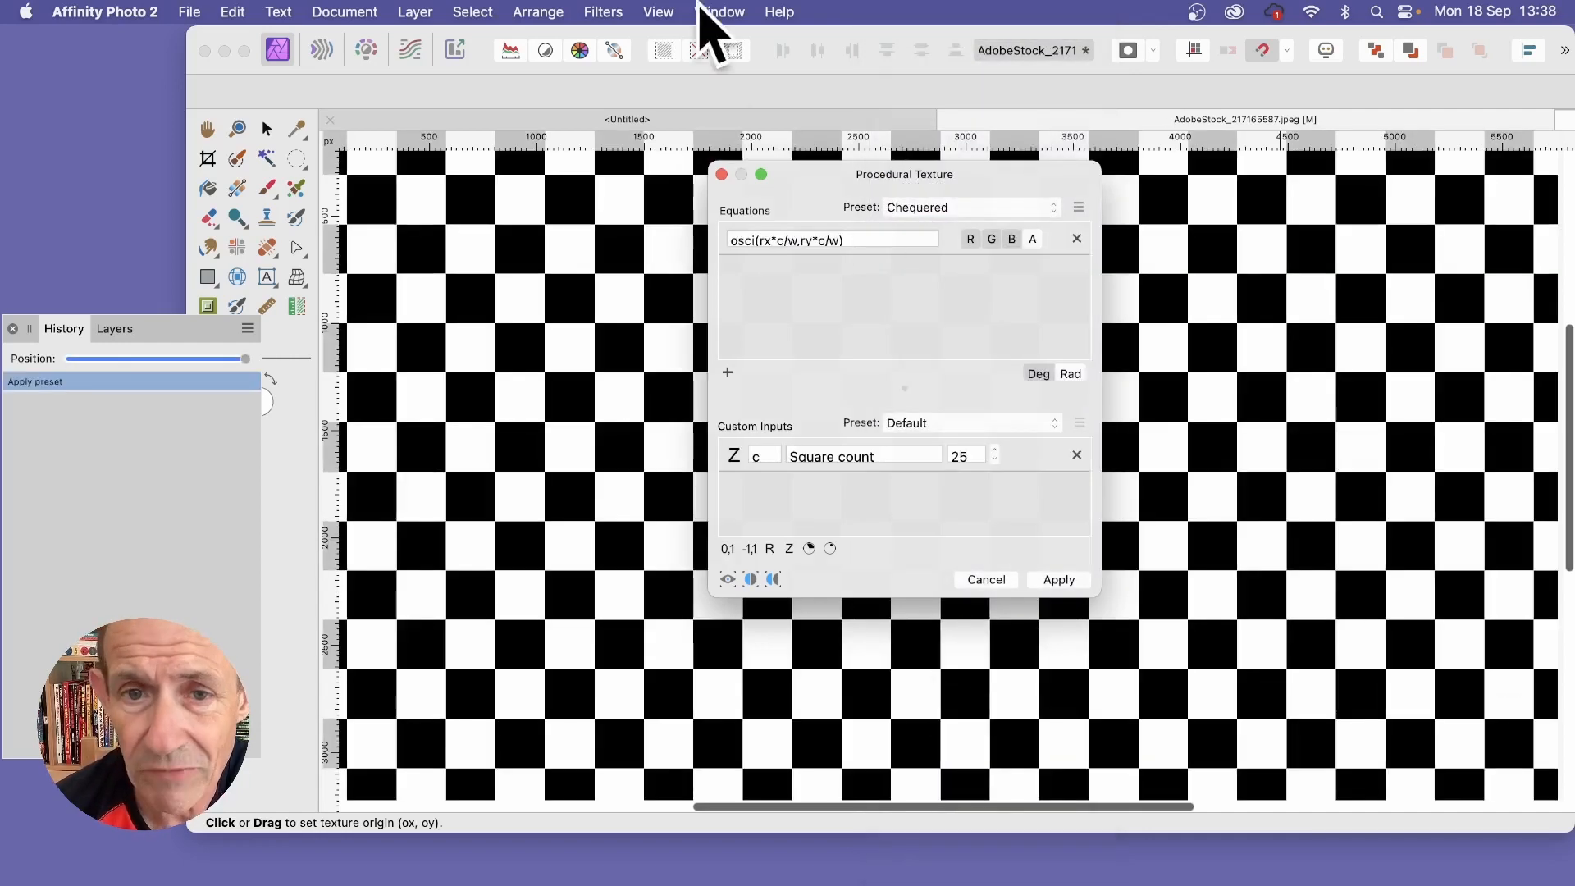
Step: Change the texture equation to osci(ry*c/w), set Square count to 70, and apply the horizontal stripe texture
{"action": "left_click", "coordinate": [801, 239]}
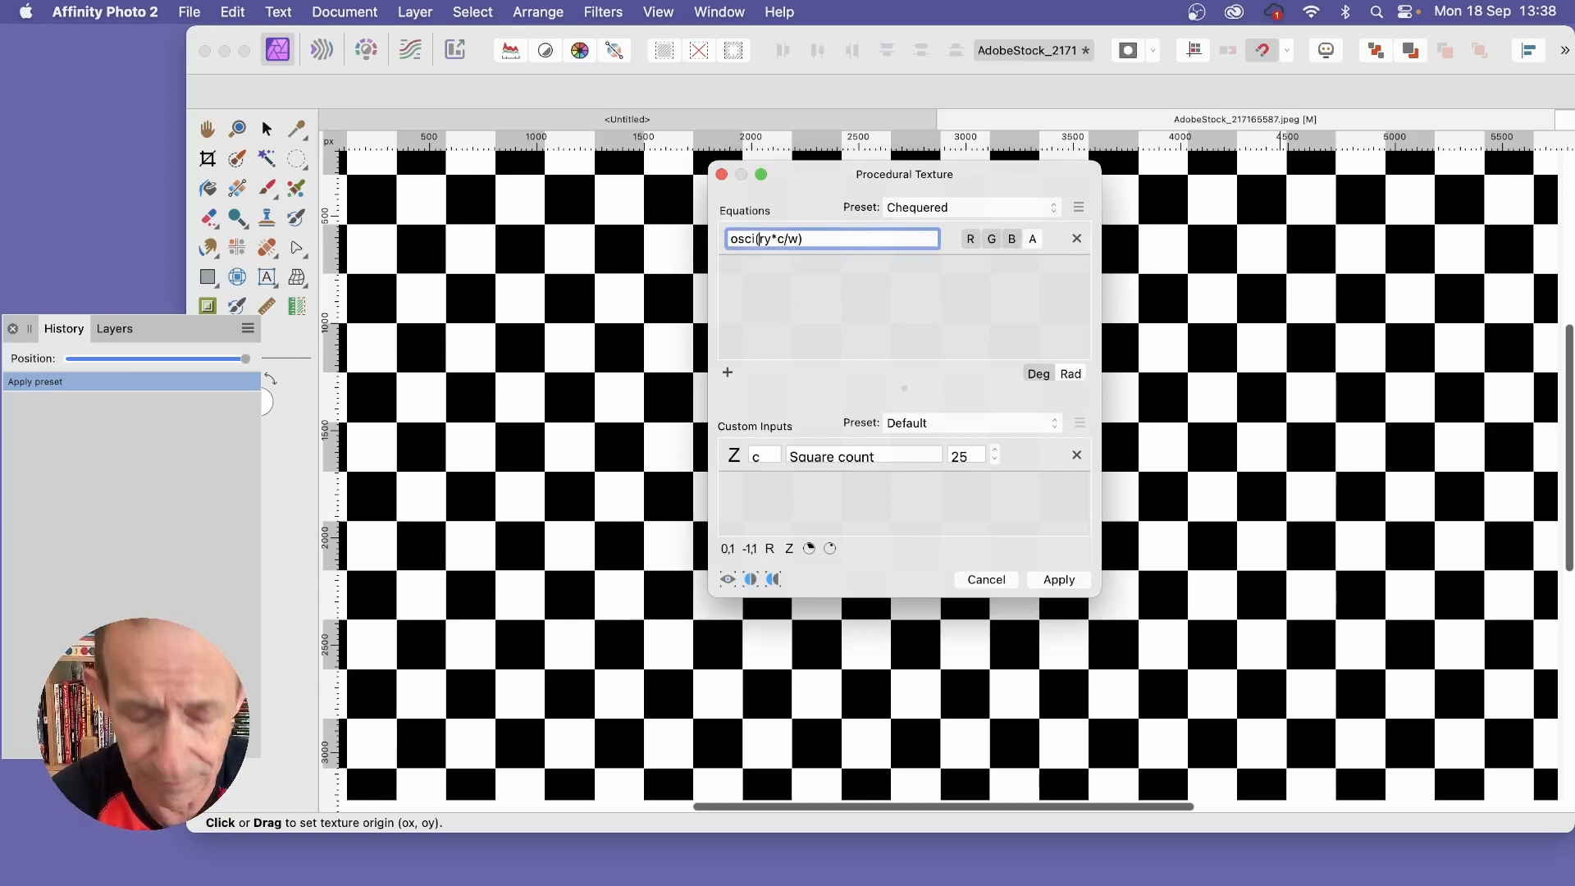
{"action": "key", "text": "Return"}
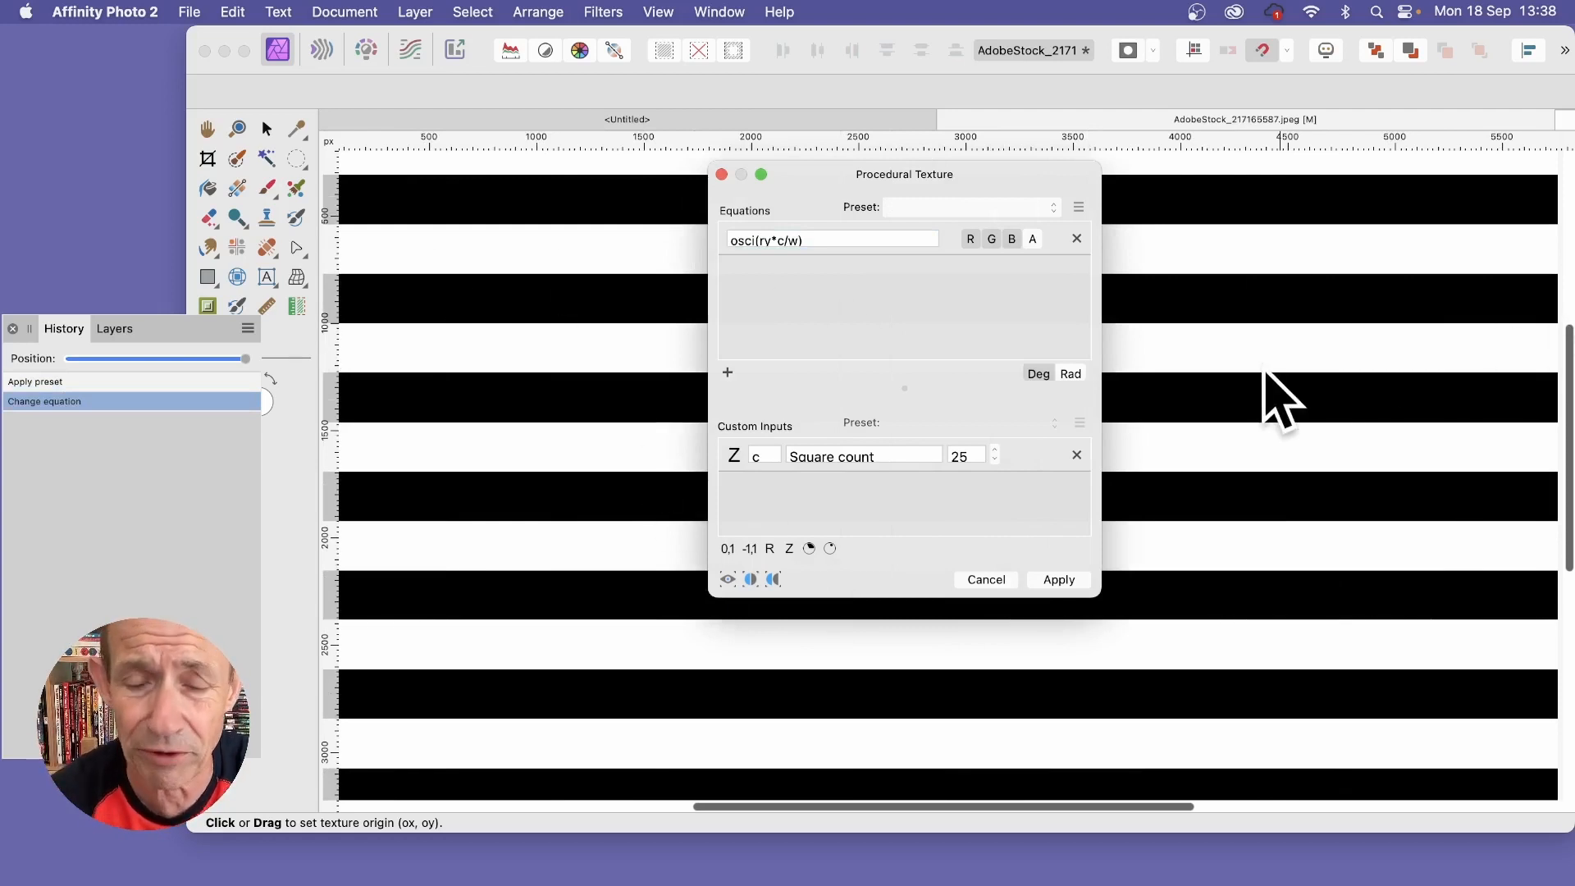
{"action": "left_click", "coordinate": [968, 453]}
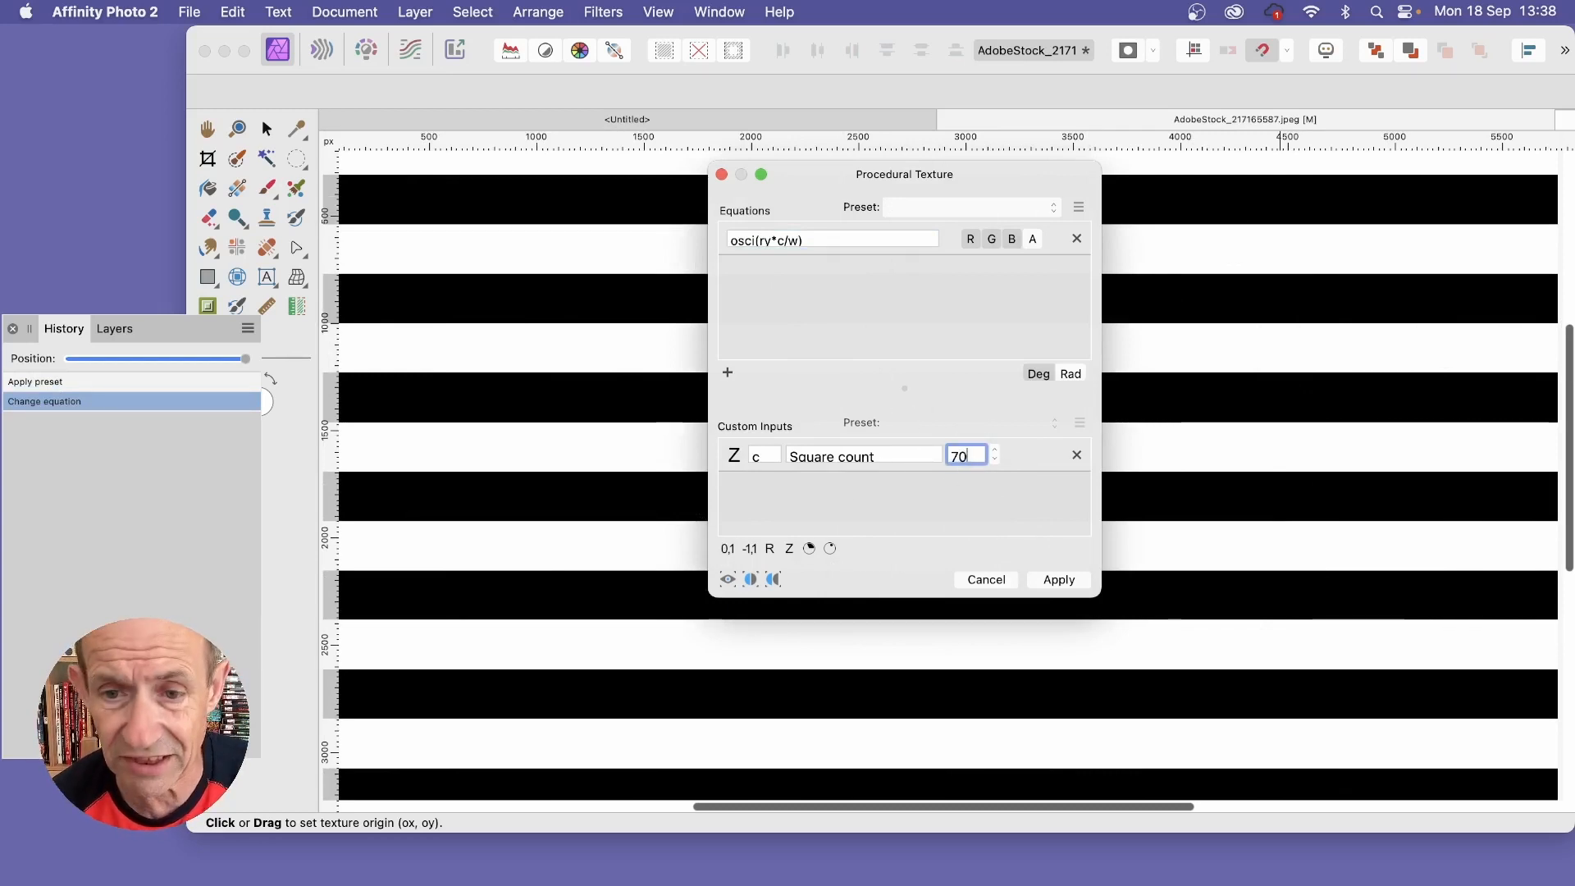
{"action": "key", "text": "Return"}
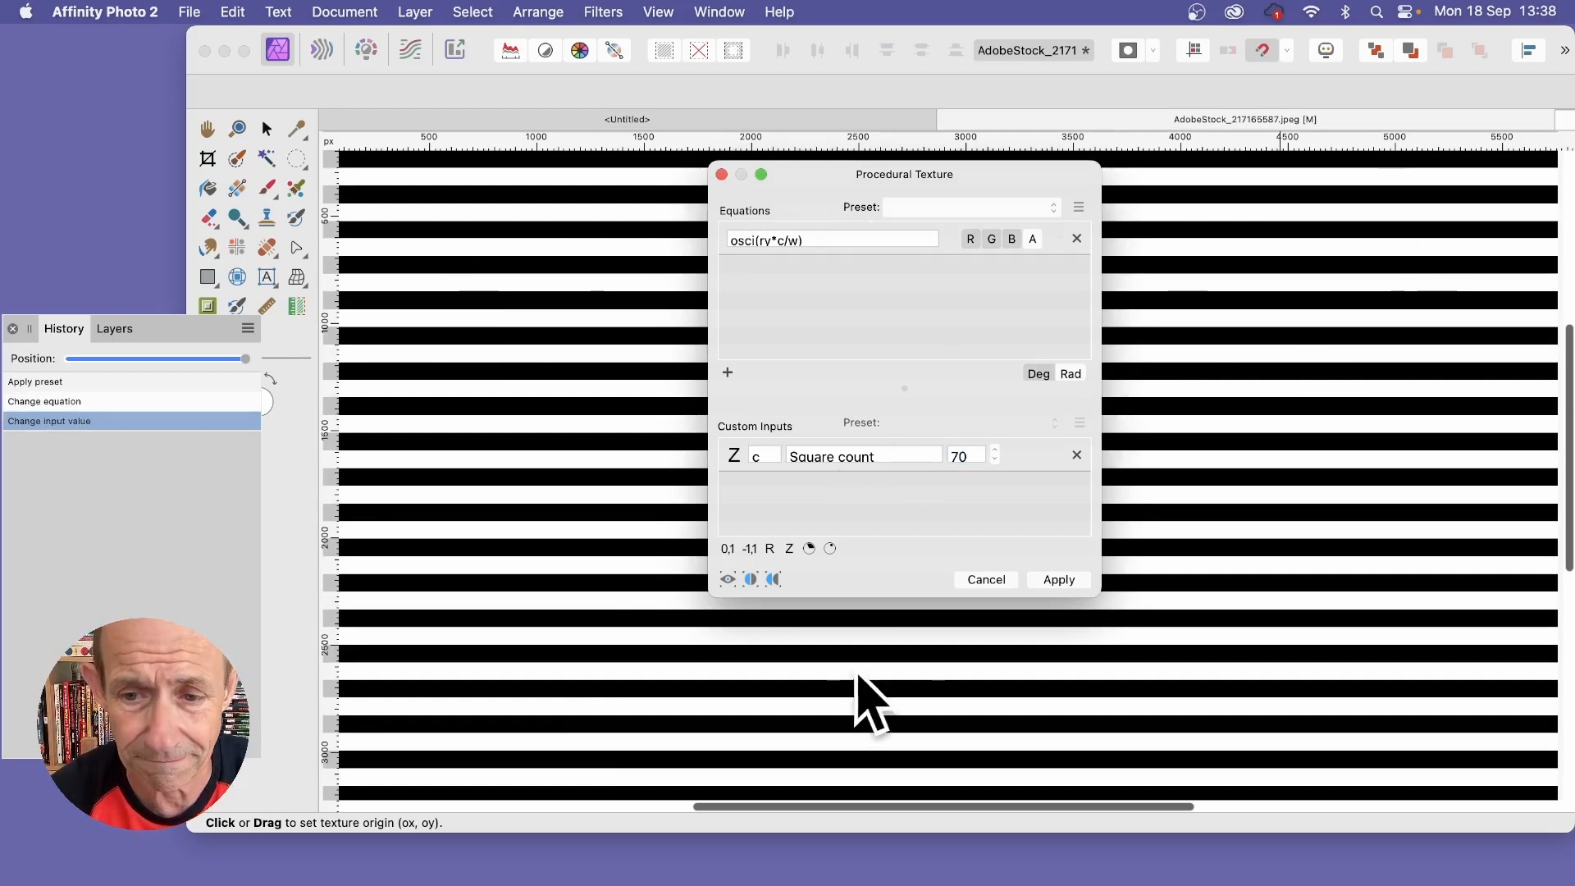
{"action": "left_click", "coordinate": [1063, 581]}
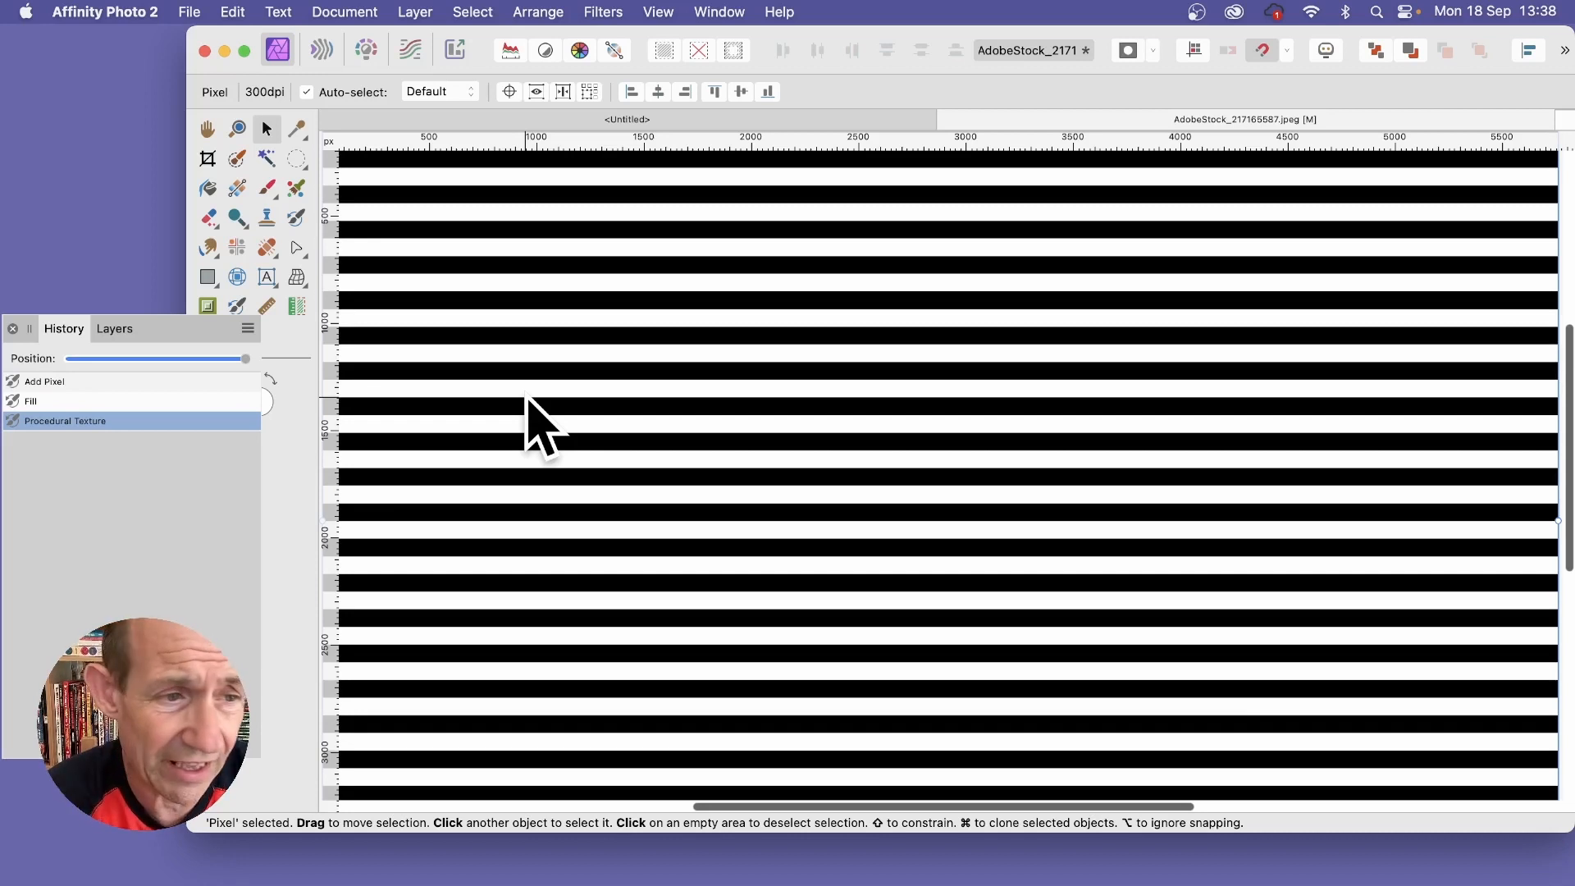
Step: Rasterise the striped pixel layer to a mask and nest that mask inside the Background layer
{"action": "left_click", "coordinate": [119, 328]}
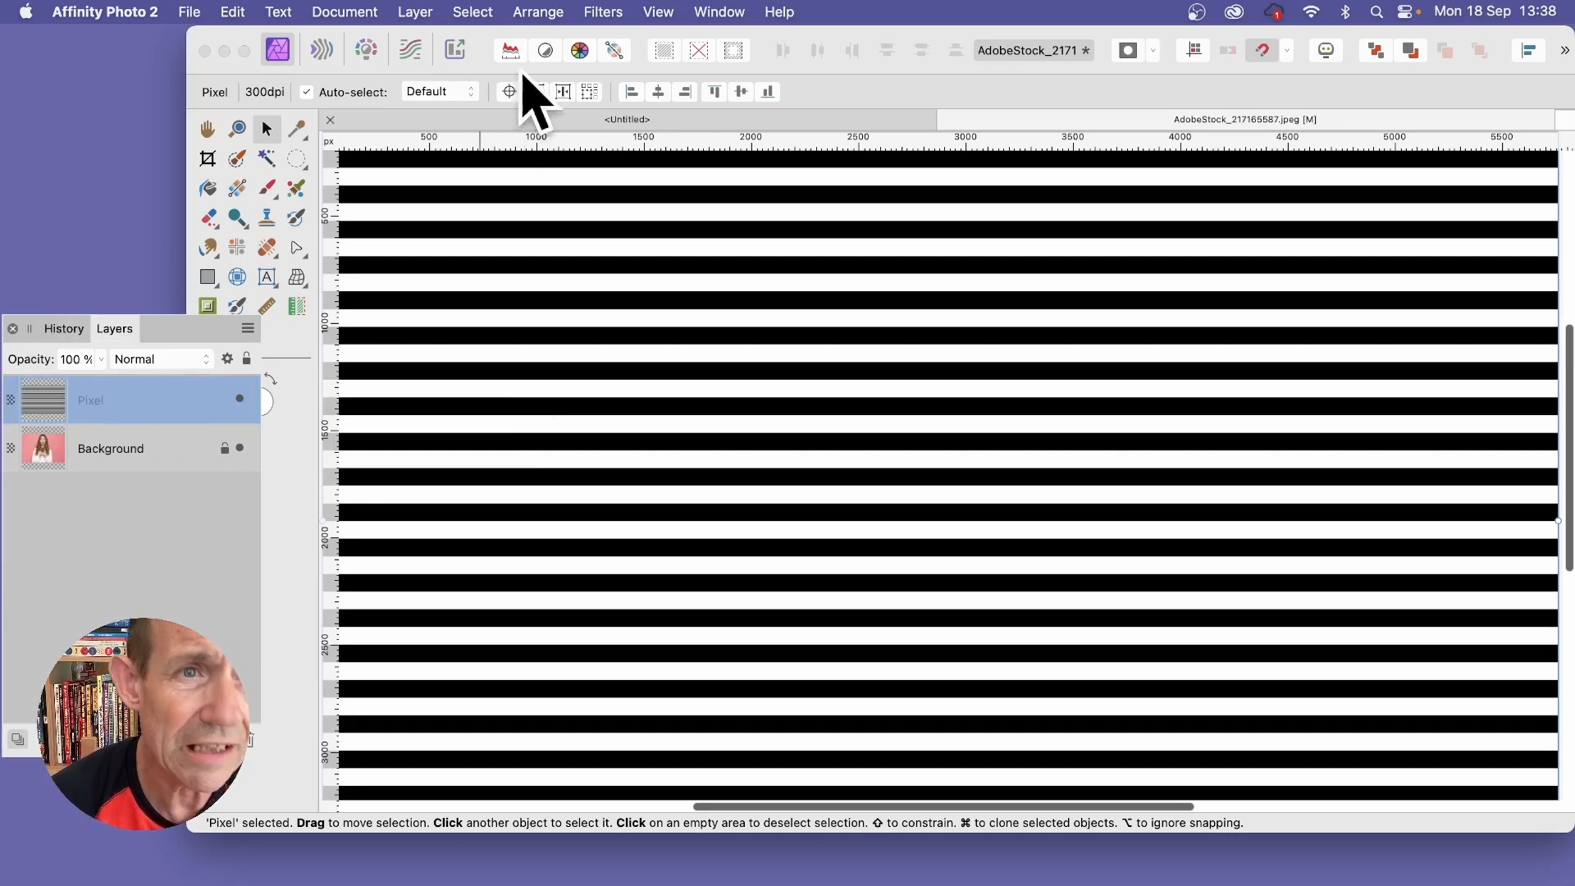
{"action": "left_click", "coordinate": [415, 11]}
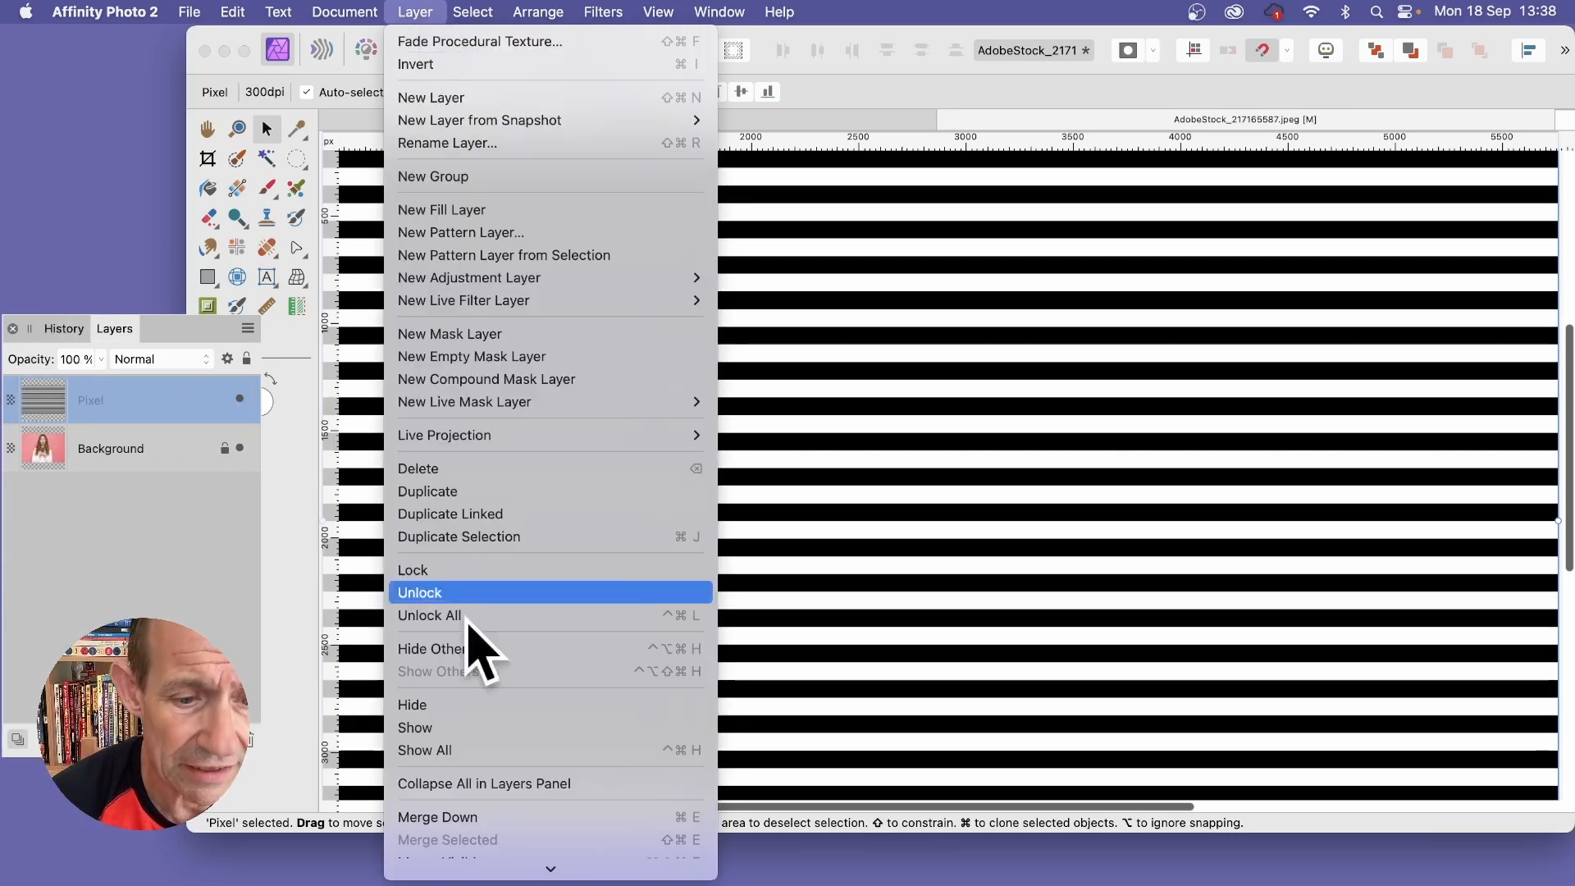
{"action": "scroll", "coordinate": [492, 681], "scroll_direction": "down", "scroll_amount": 5}
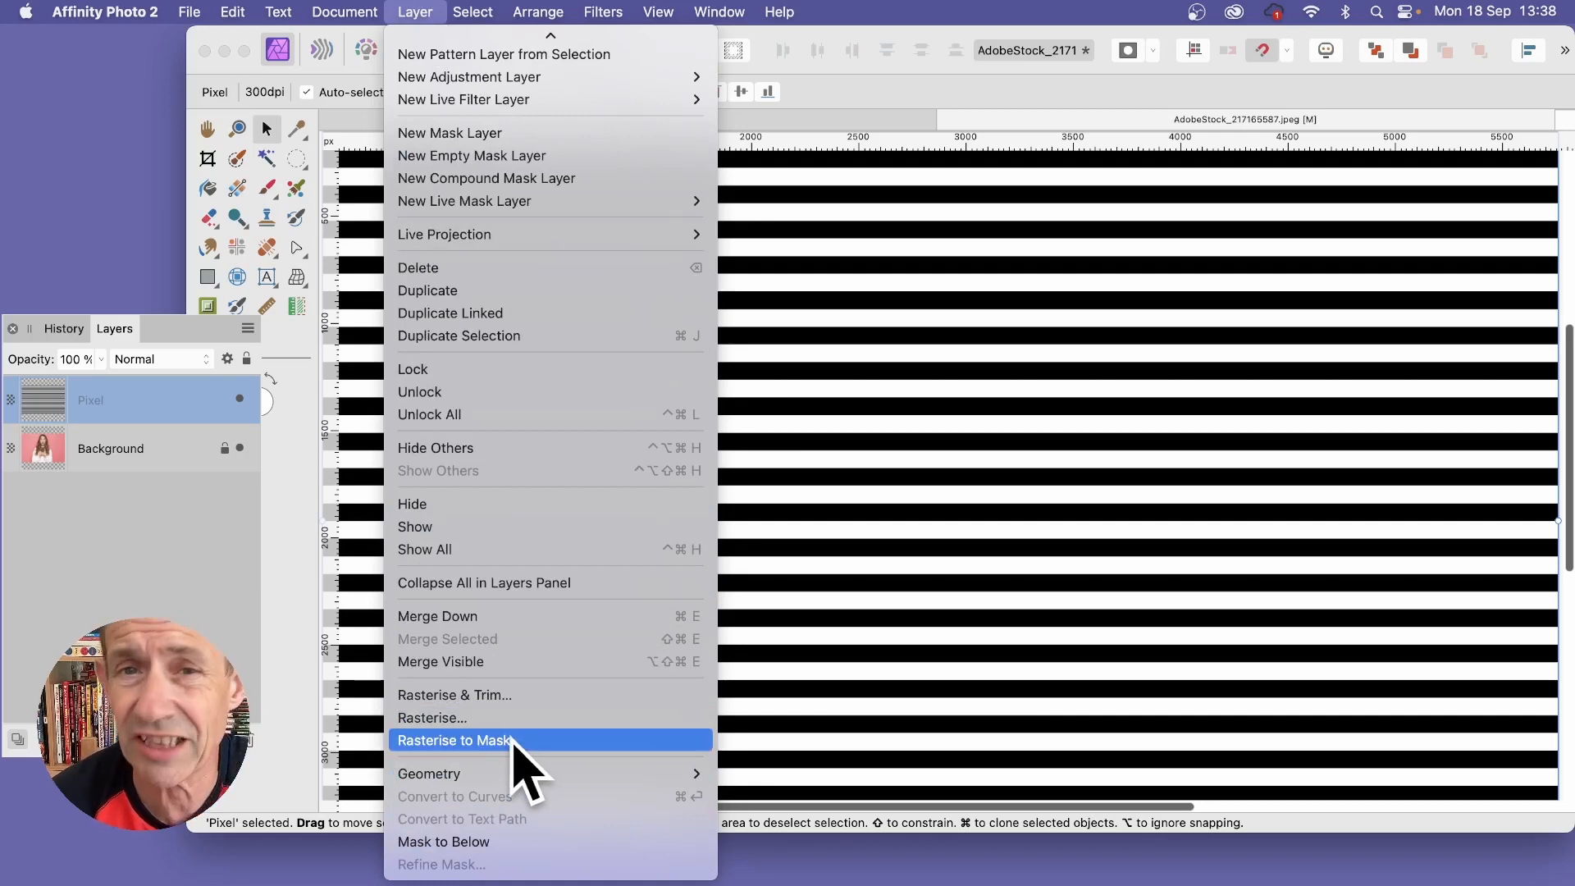
{"action": "left_click", "coordinate": [516, 742]}
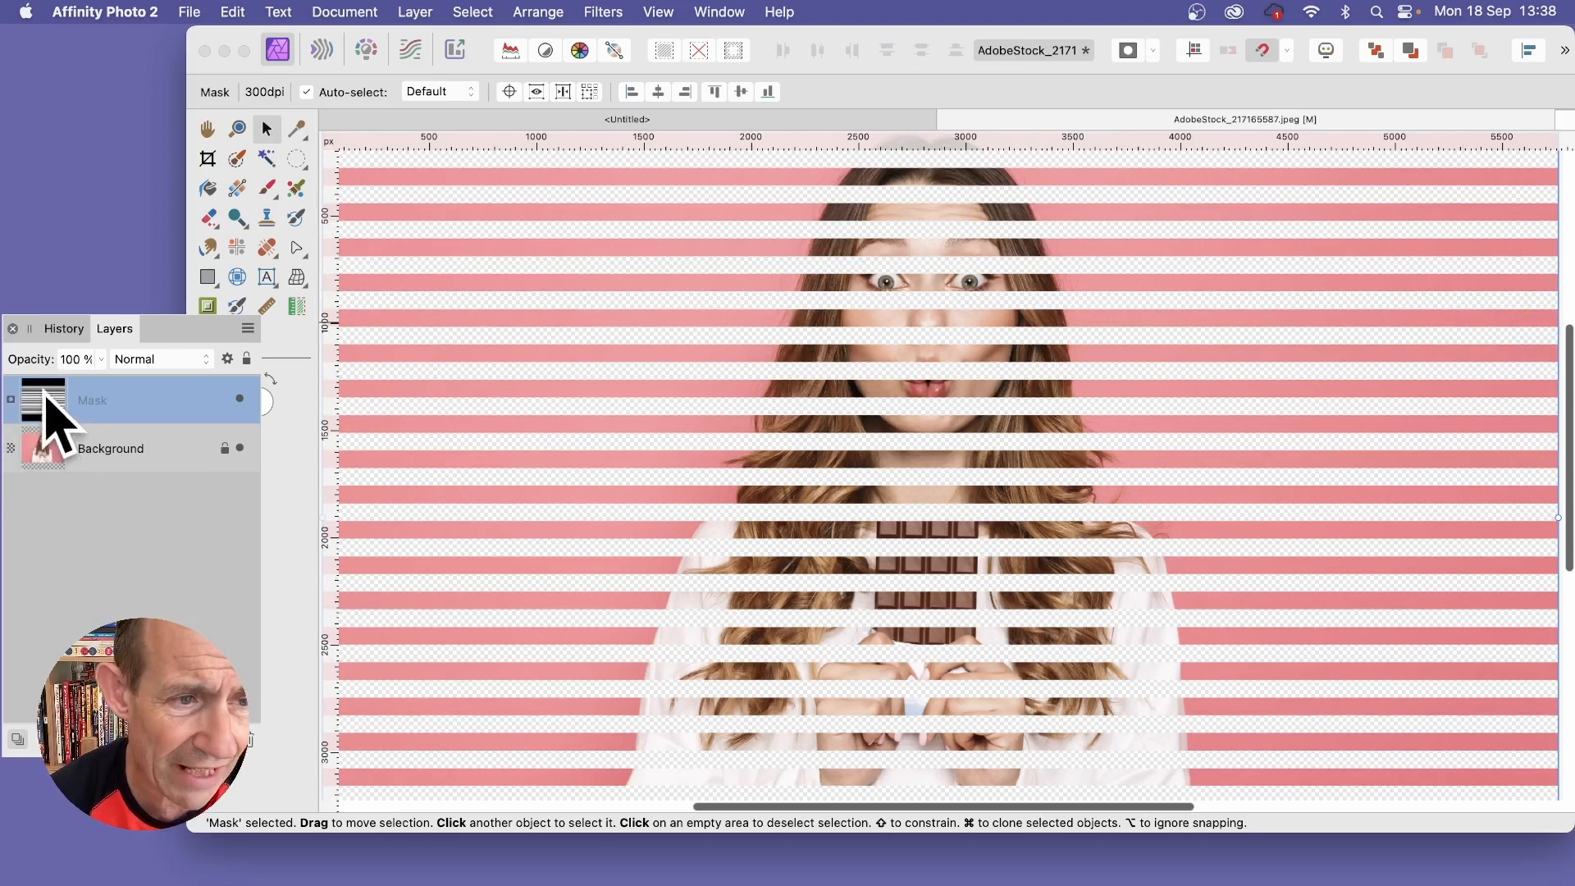
{"action": "left_click_drag", "start_coordinate": [43, 398], "coordinate": [46, 452]}
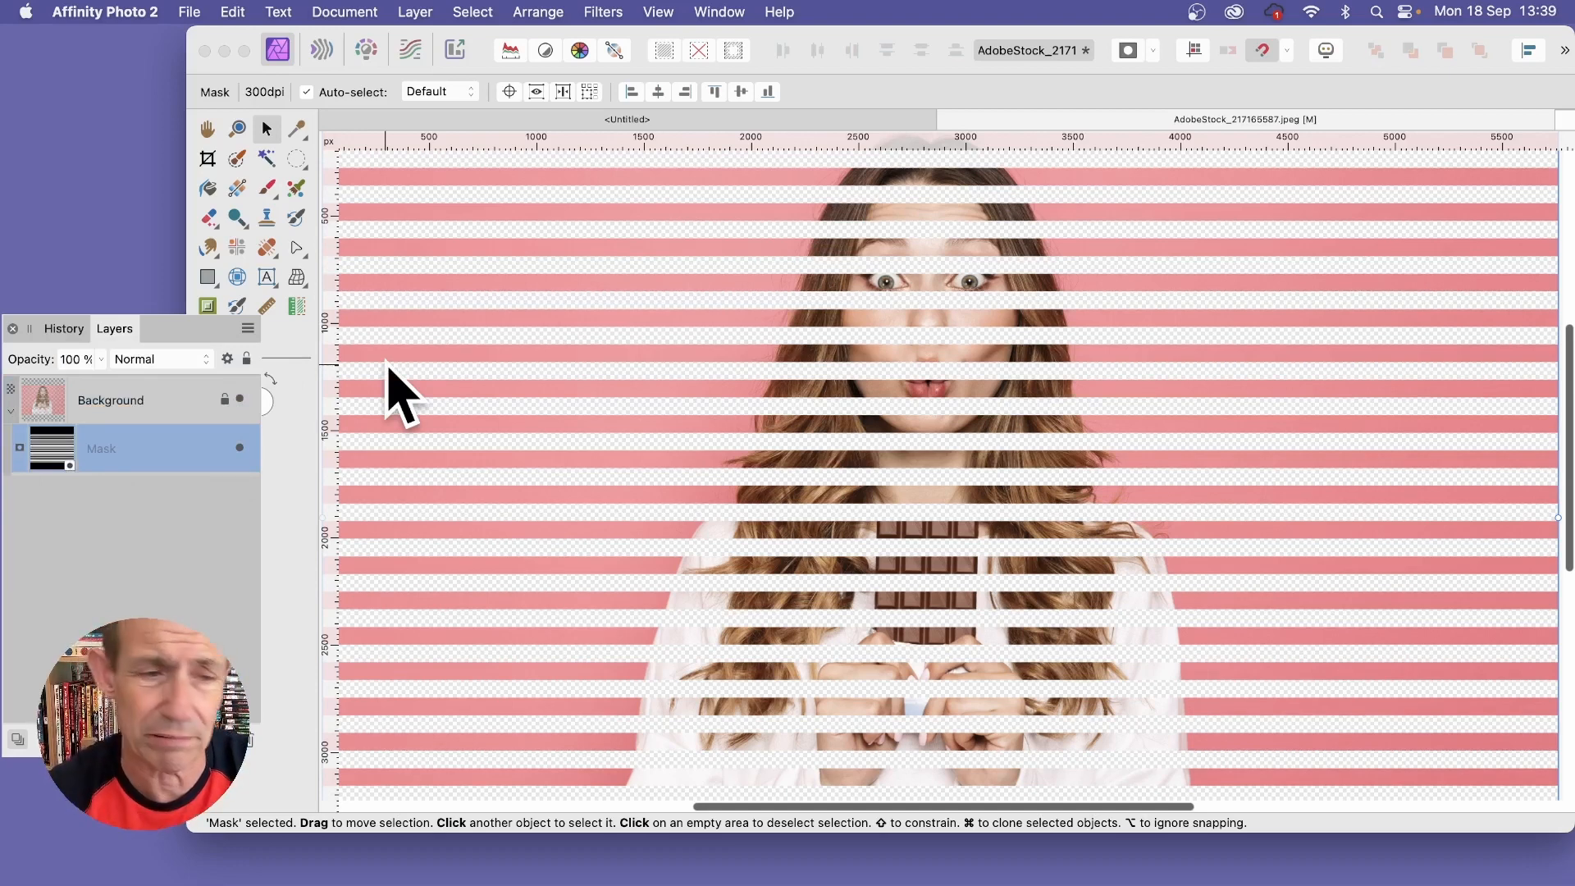
Step: Add a 3D layer effect with a 27.5 px radius to the masked Background layer
{"action": "left_click", "coordinate": [29, 404]}
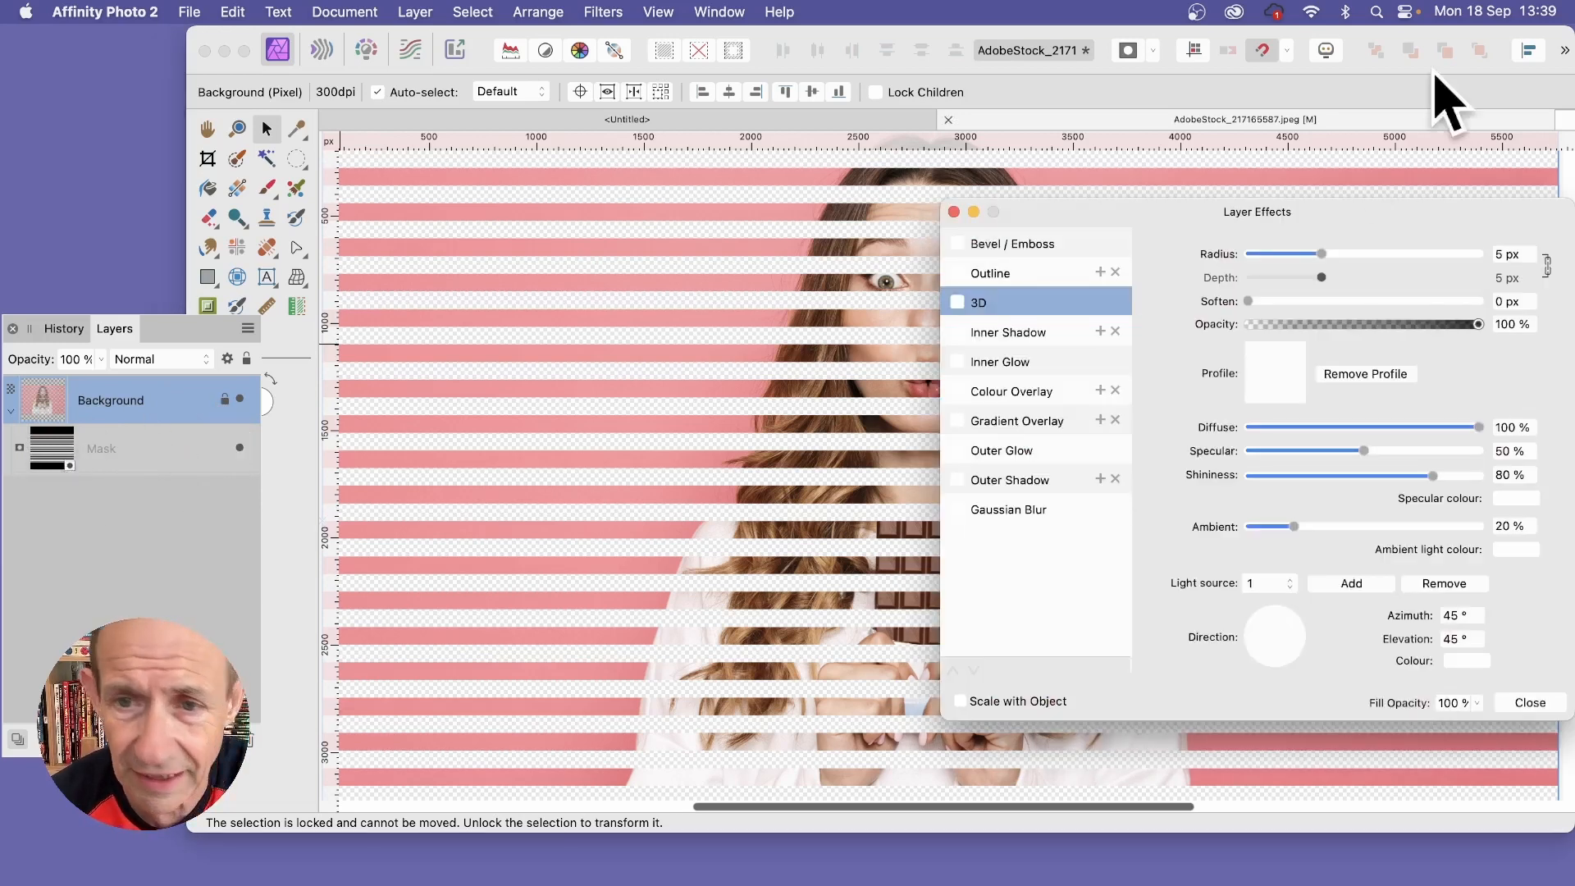
{"action": "left_click", "coordinate": [958, 303]}
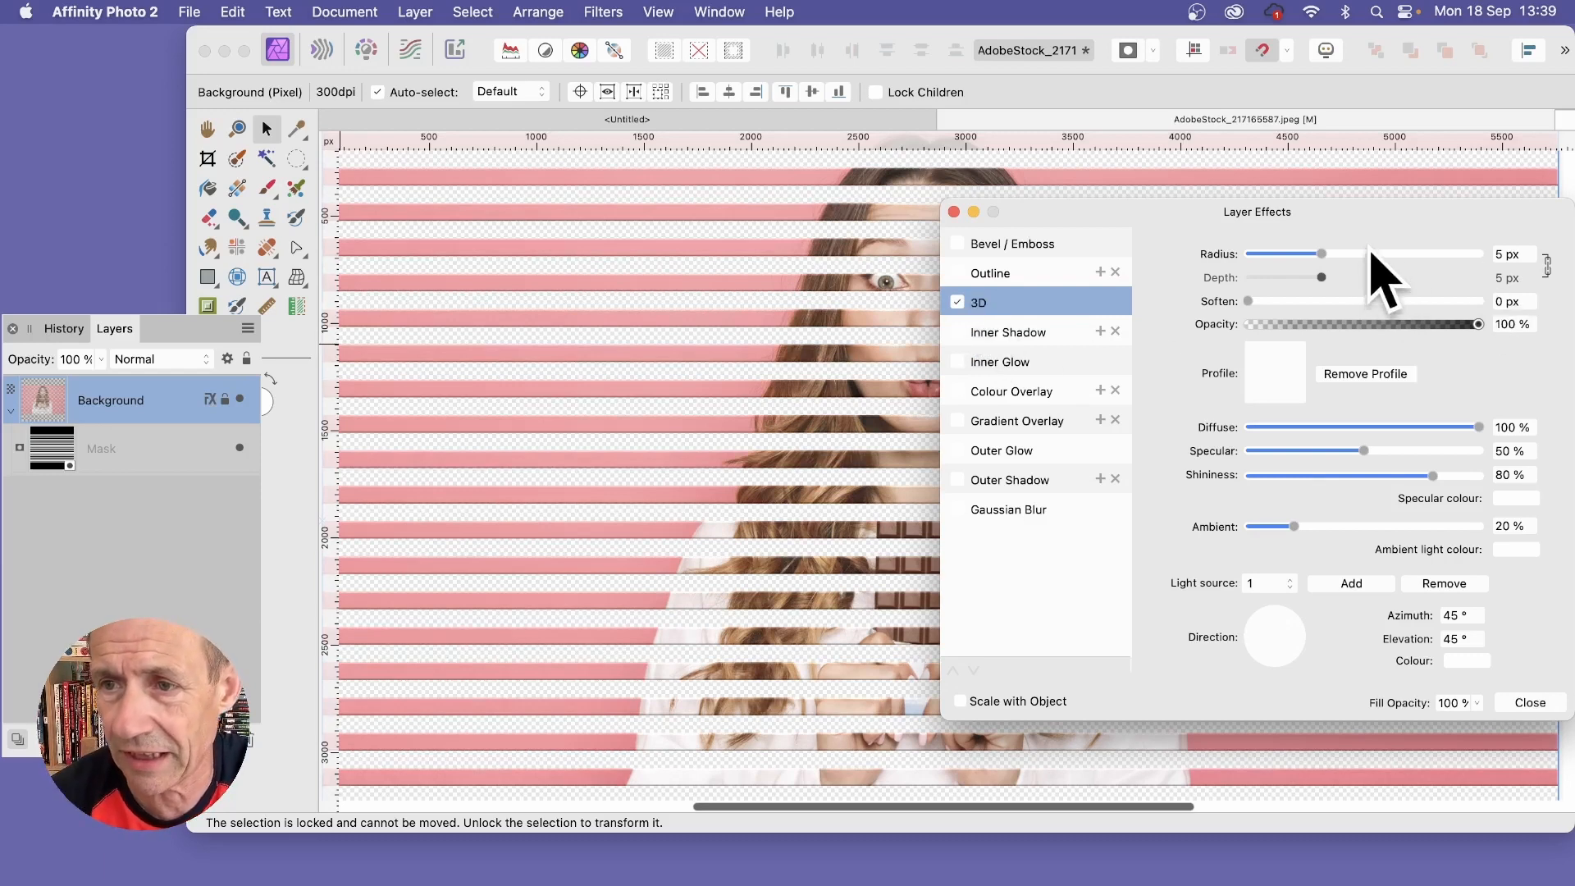
{"action": "left_click_drag", "start_coordinate": [1368, 260], "coordinate": [1394, 255]}
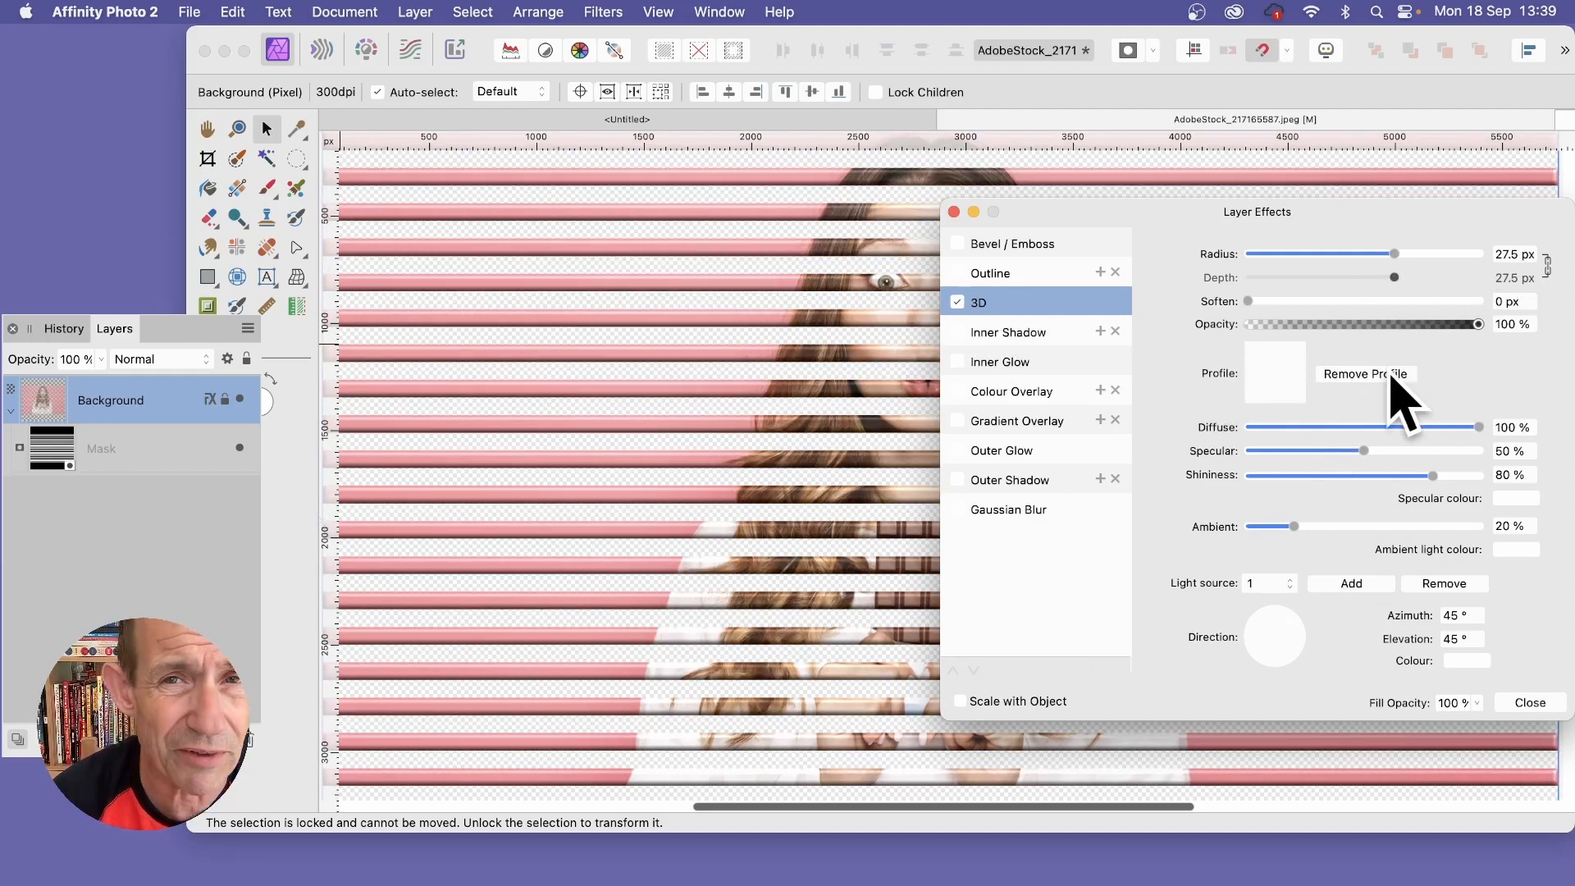
{"action": "left_click", "coordinate": [1271, 384]}
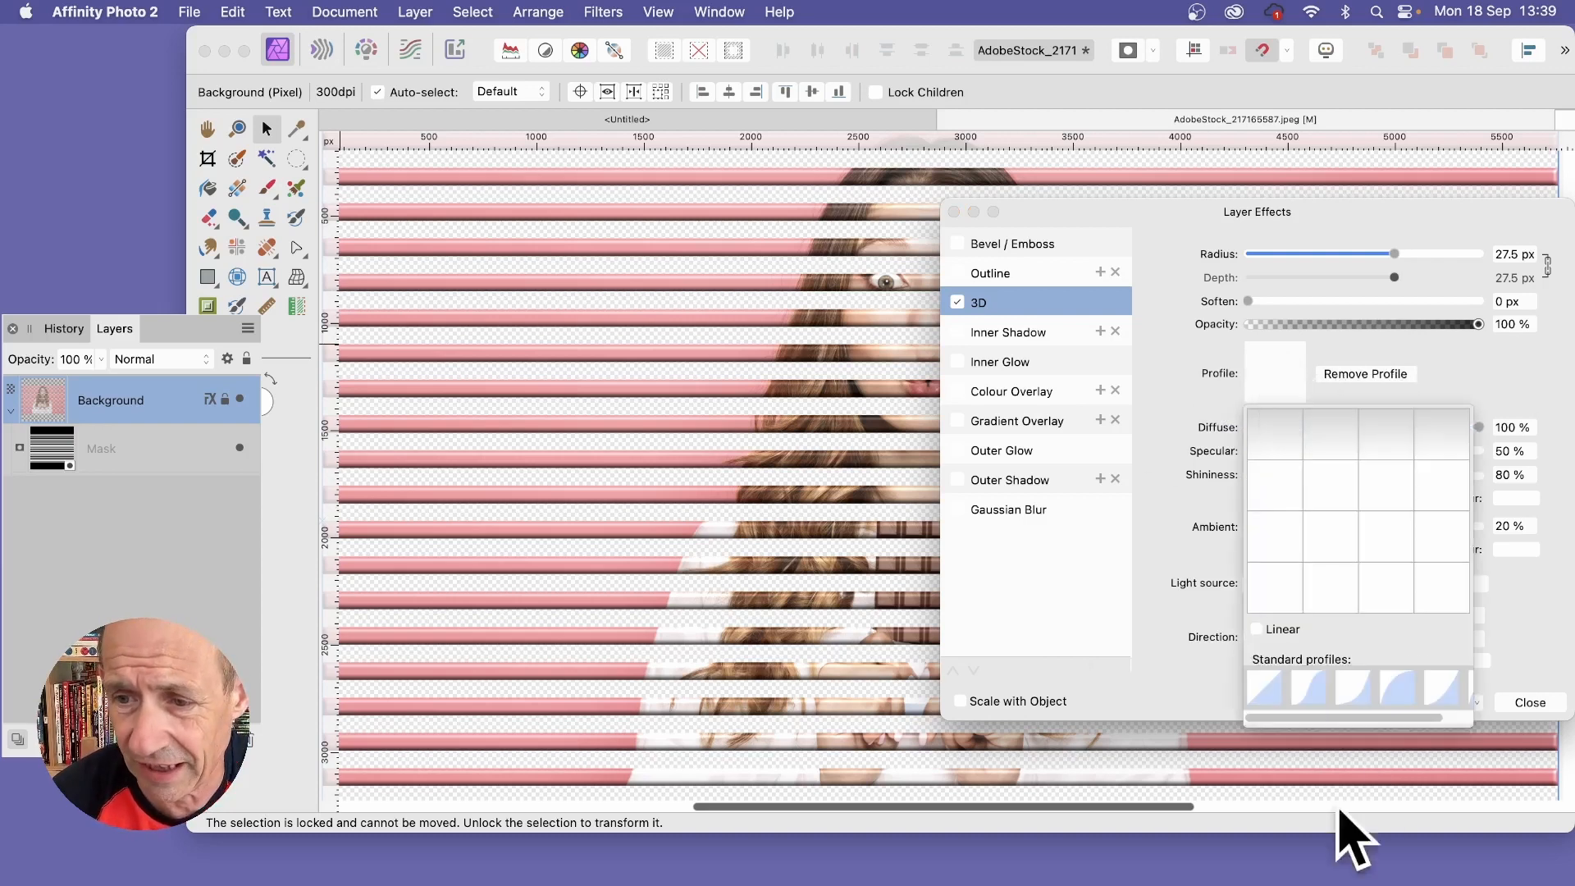
{"action": "left_click", "coordinate": [1546, 617]}
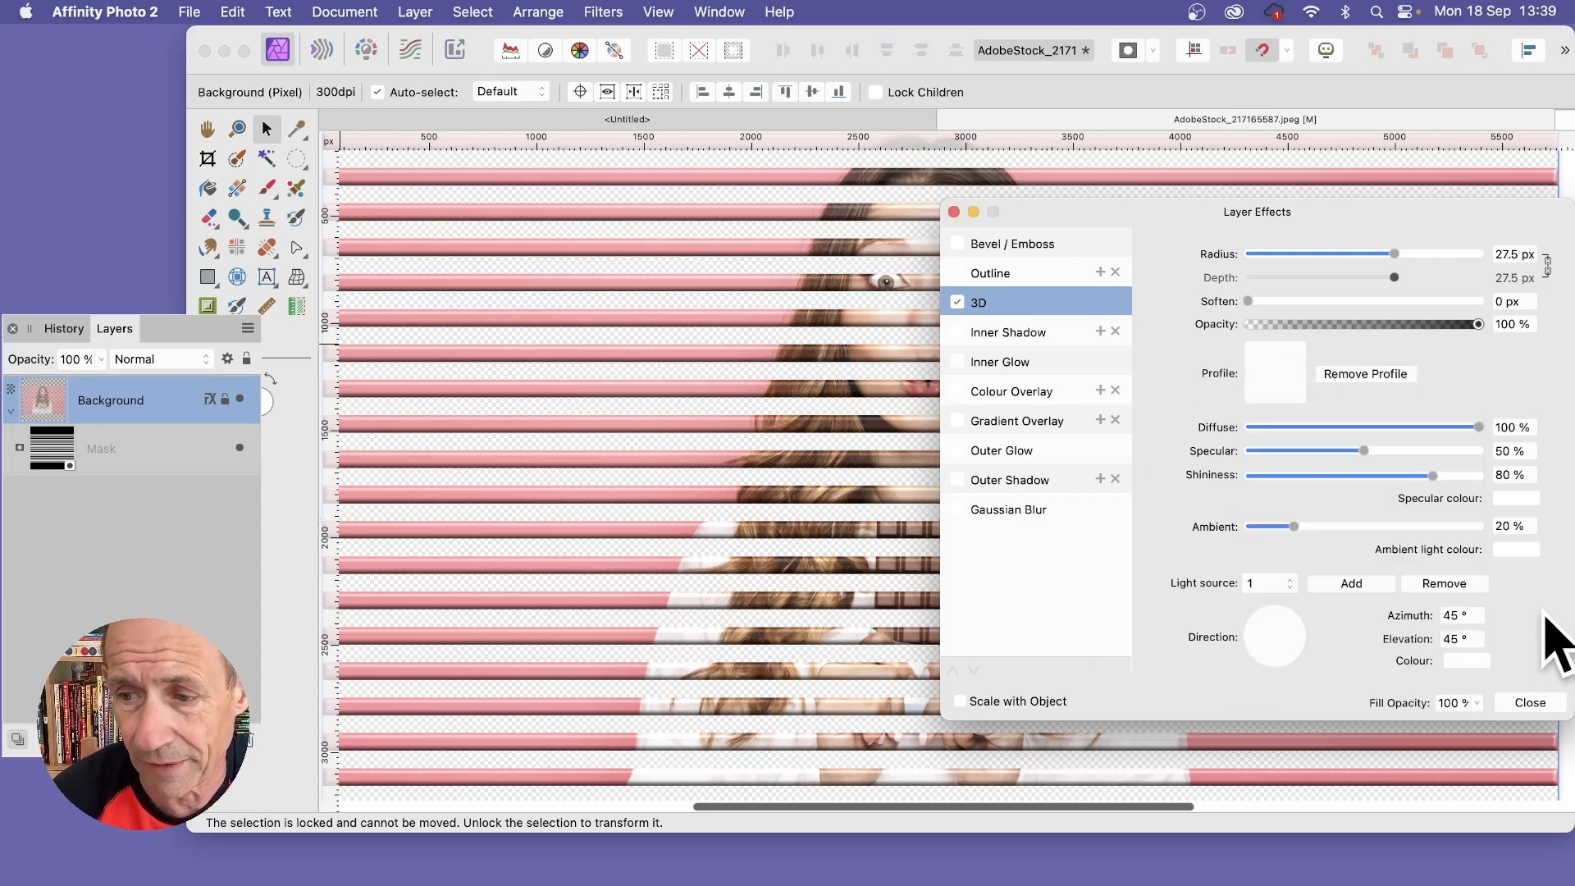
{"action": "left_click", "coordinate": [1530, 702]}
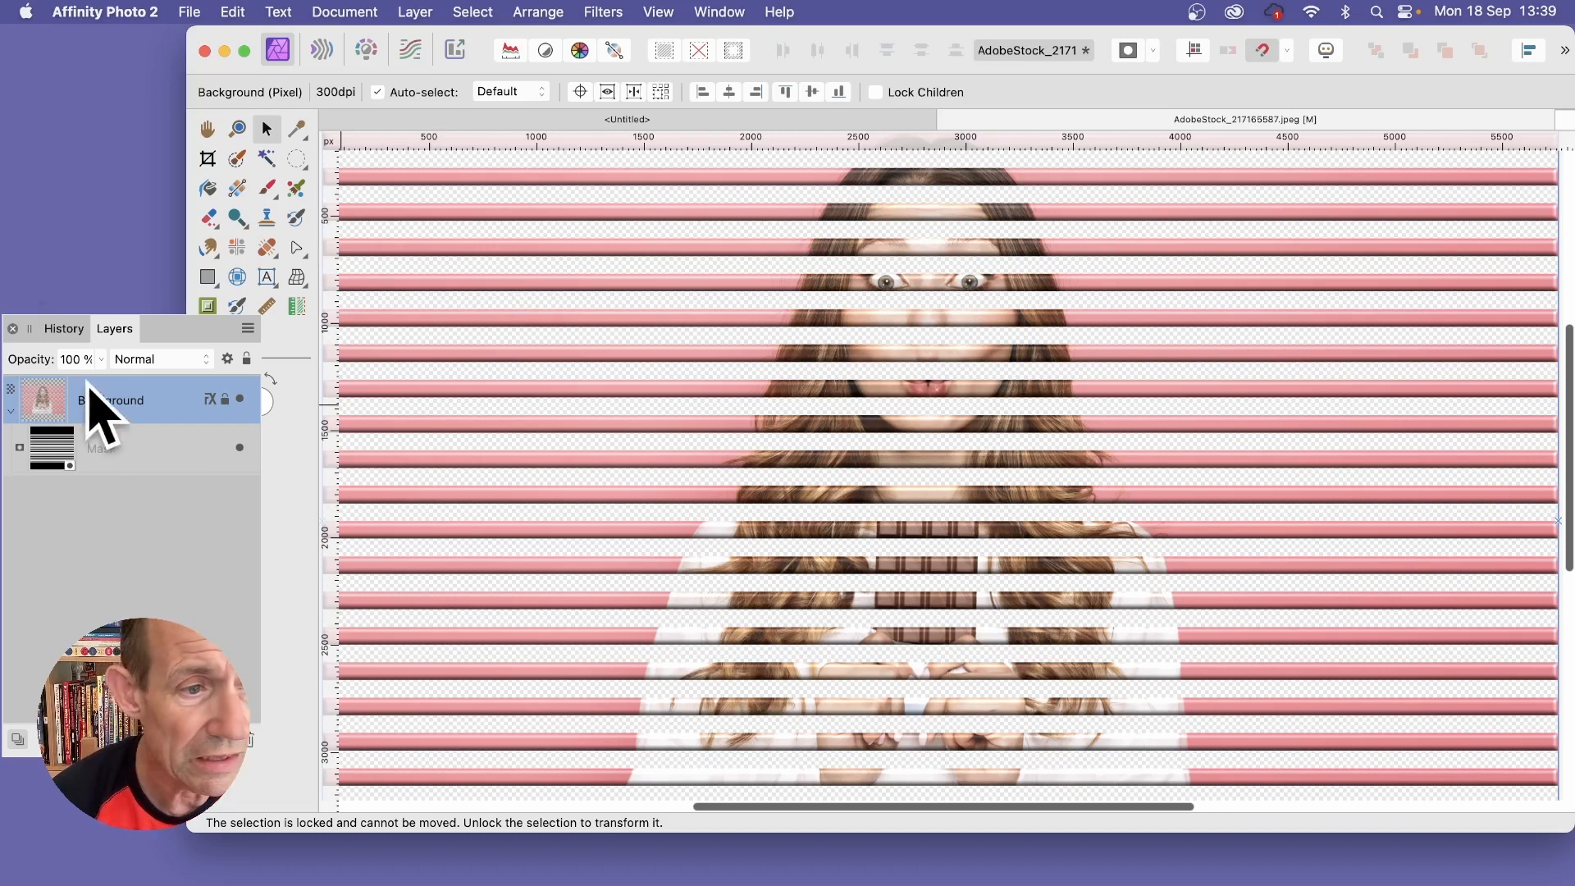
Step: Collapse the Background layer's mask and duplicate the masked Background layer
{"action": "left_click_drag", "start_coordinate": [37, 443], "coordinate": [4, 390]}
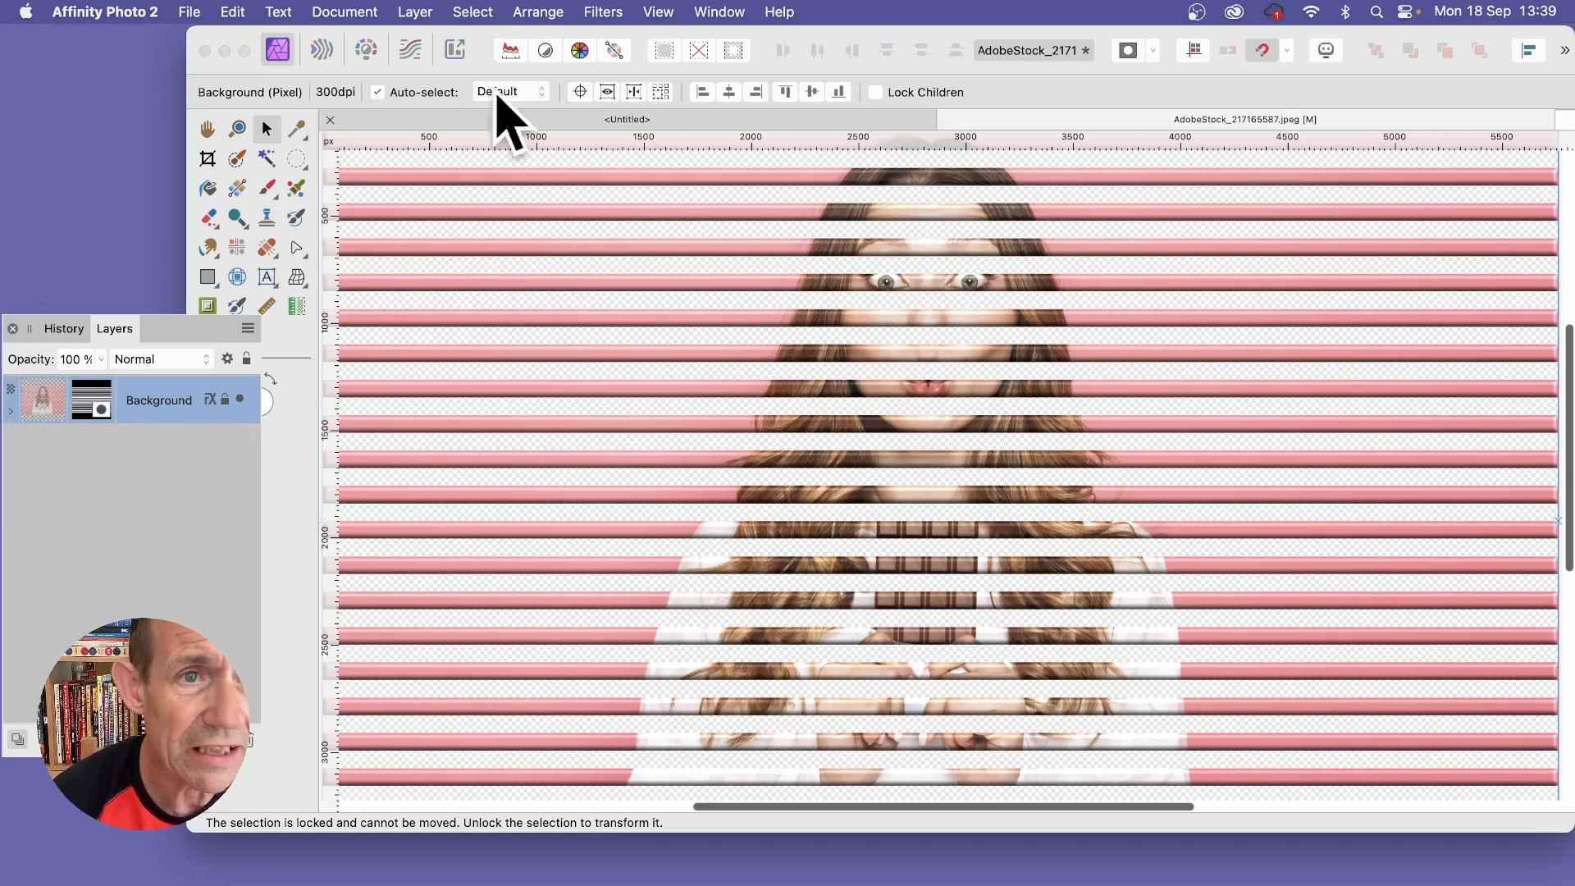
{"action": "left_click", "coordinate": [415, 11]}
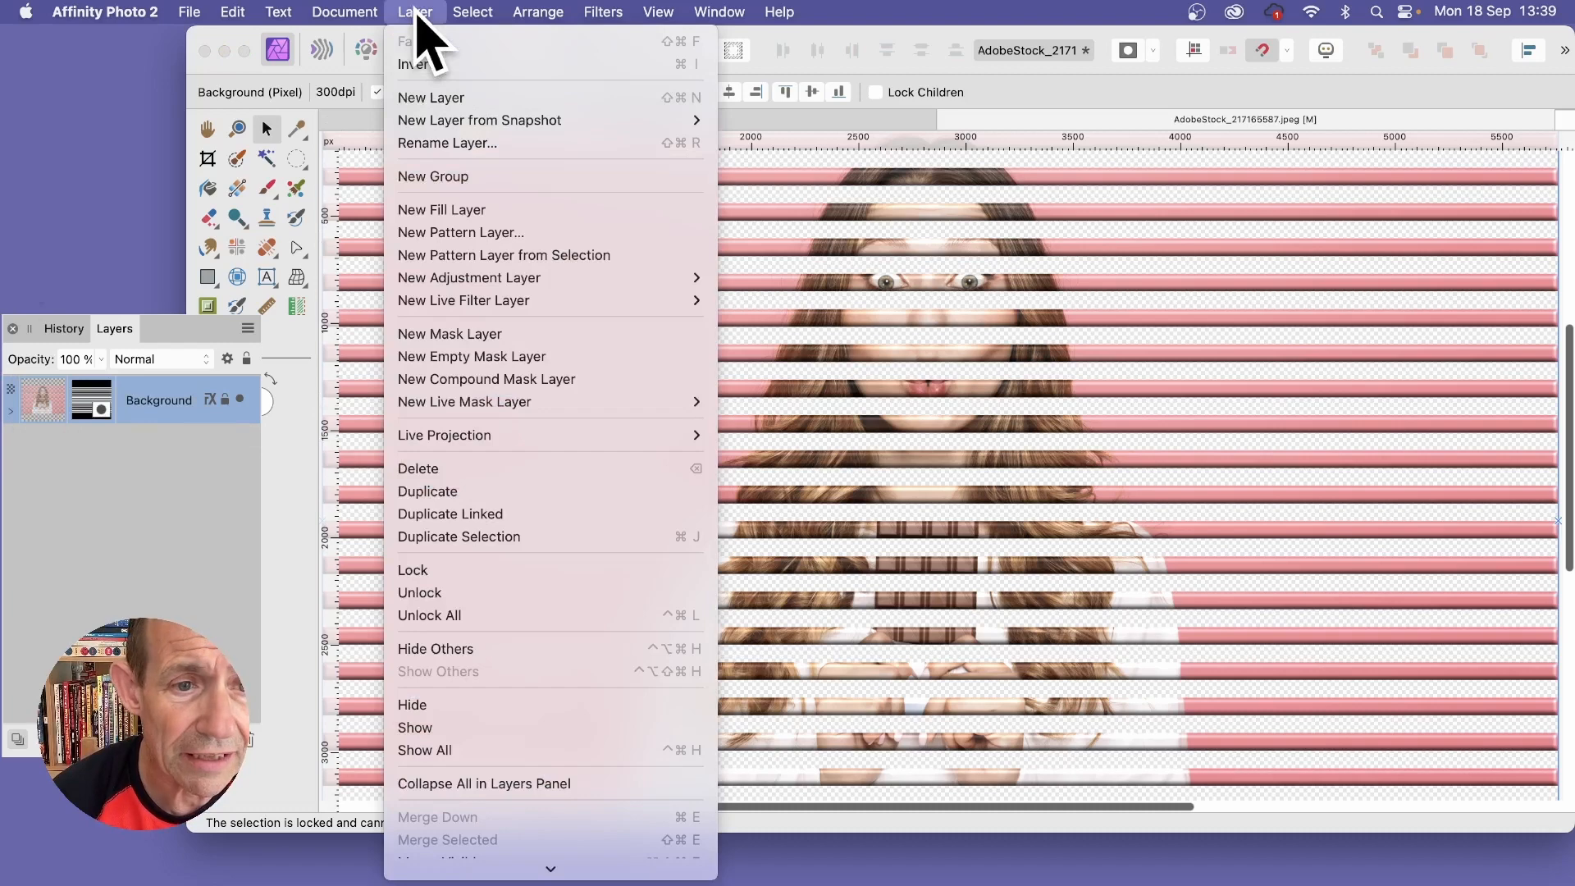
{"action": "left_click", "coordinate": [502, 492]}
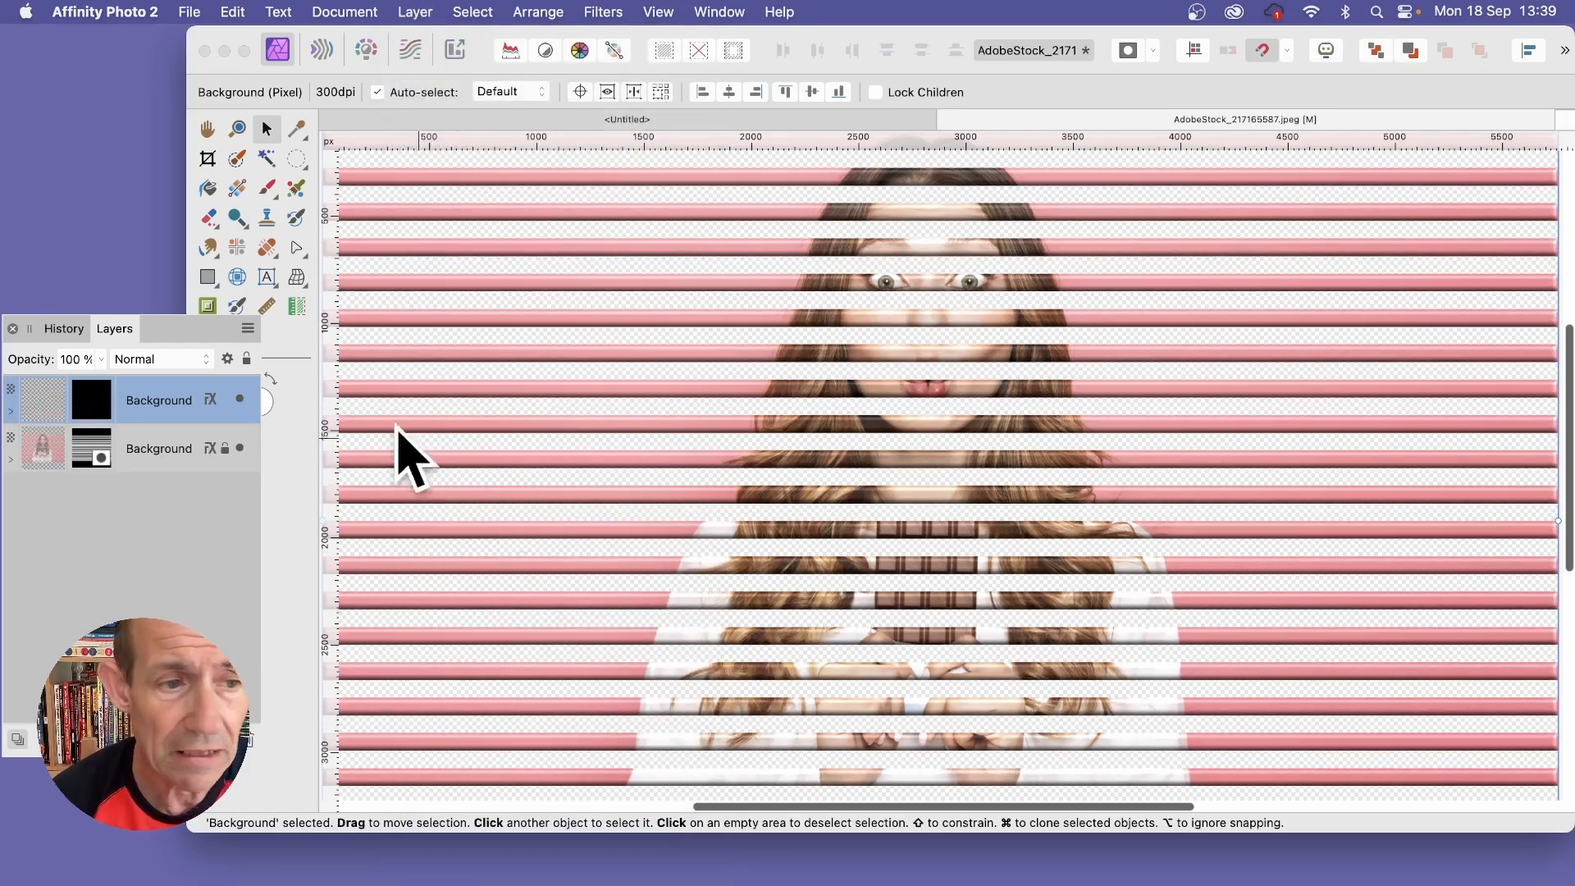
Step: Start a Deform distortion on the mask nested in the upper Background copy, moving its settings dialog nearer the photo
{"action": "left_click", "coordinate": [12, 412]}
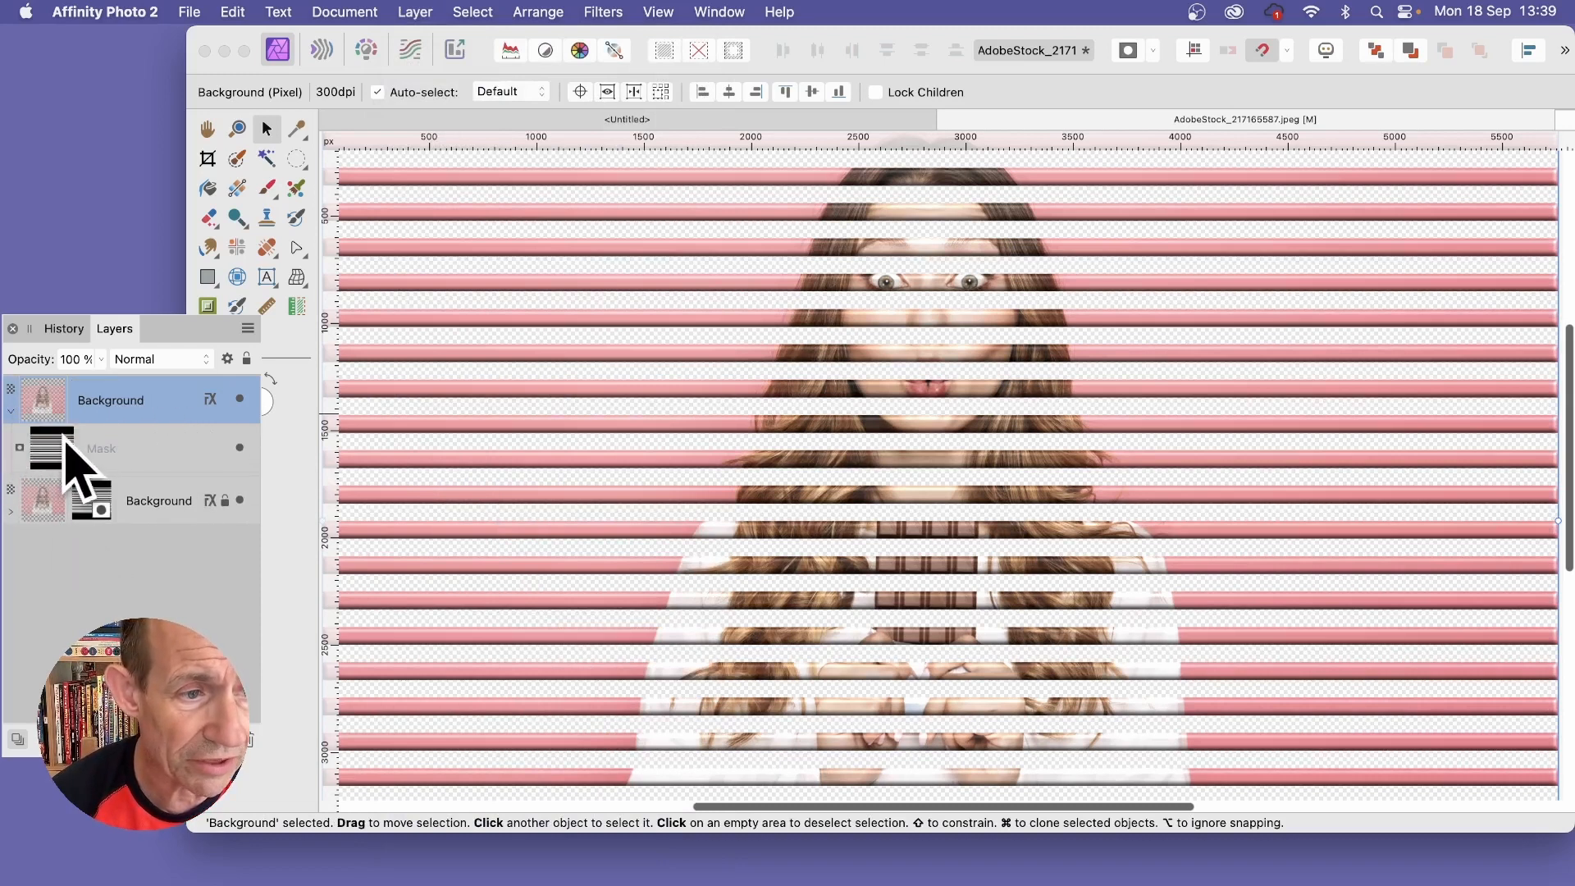
{"action": "left_click", "coordinate": [57, 449]}
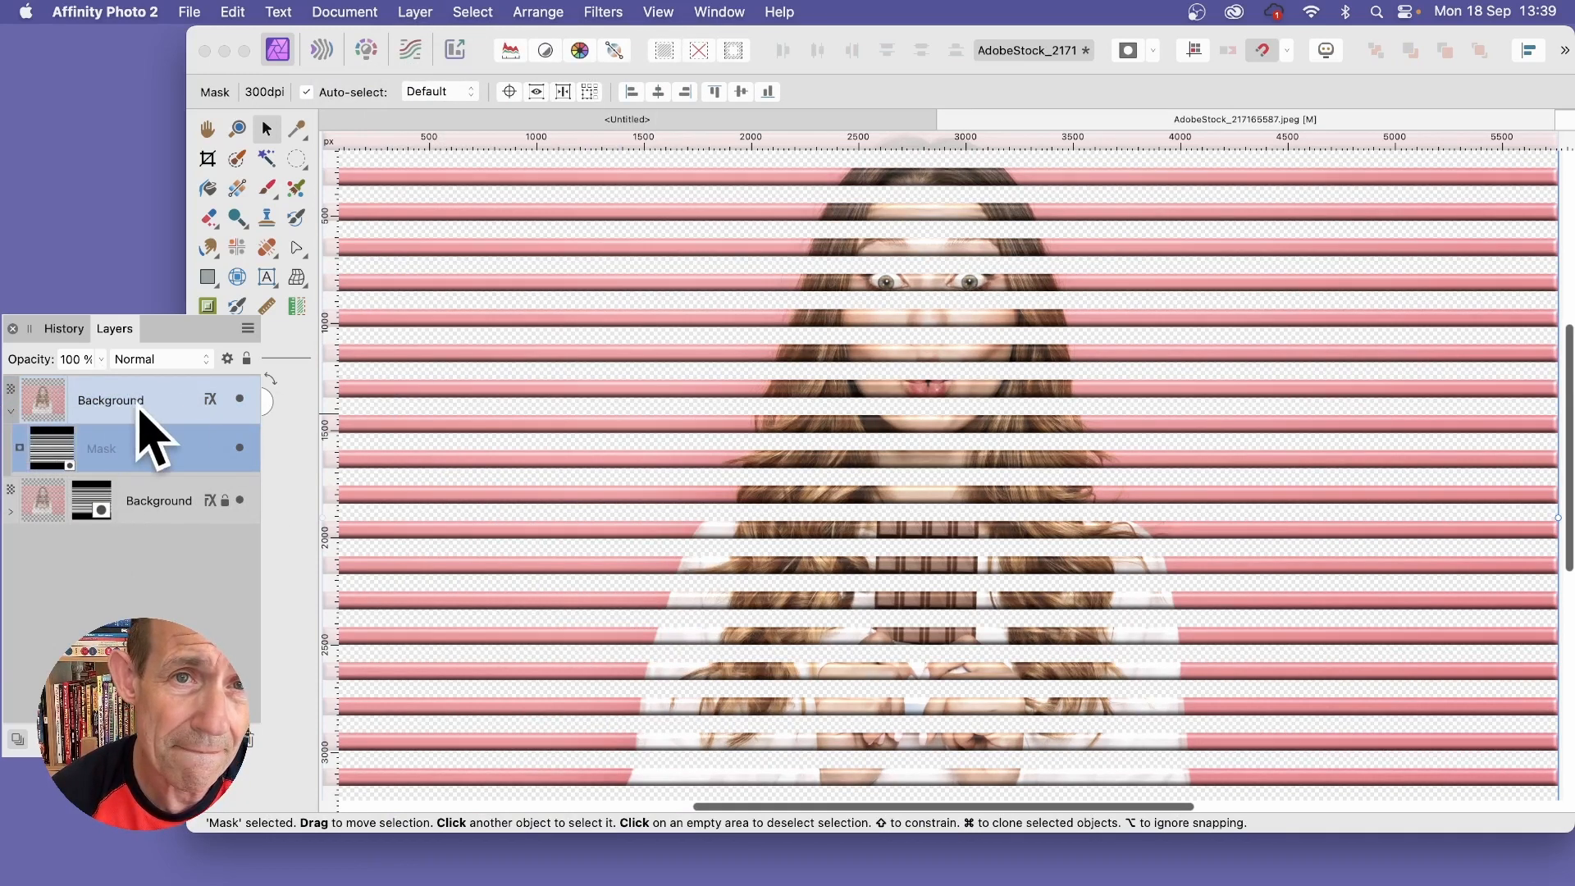
{"action": "left_click", "coordinate": [601, 12]}
{"action": "mouse_move", "coordinate": [643, 121]}
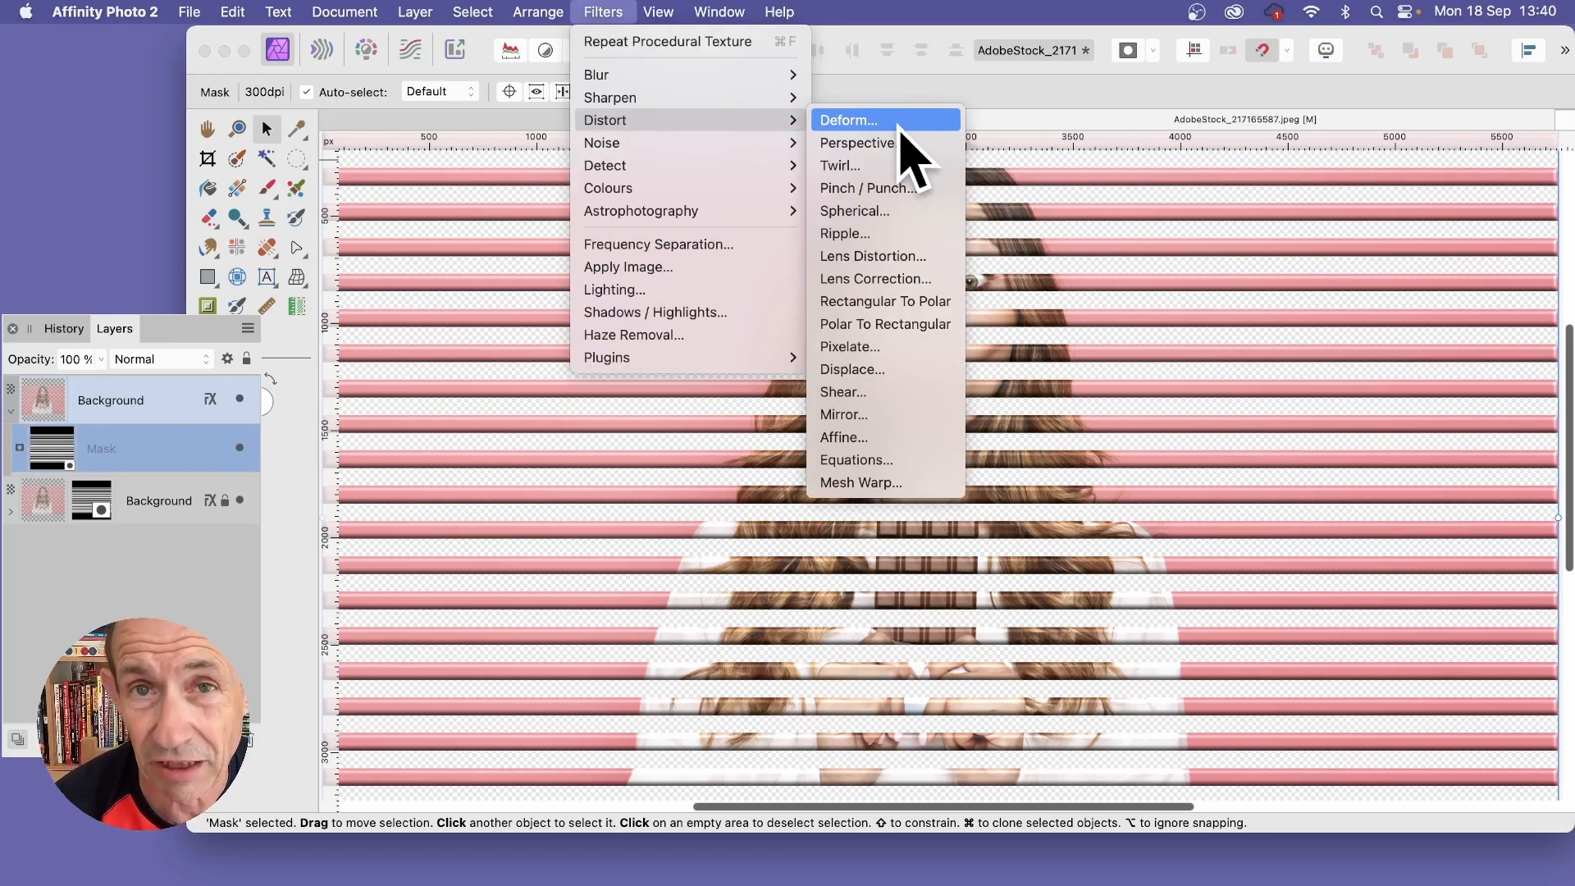
{"action": "left_click", "coordinate": [899, 123]}
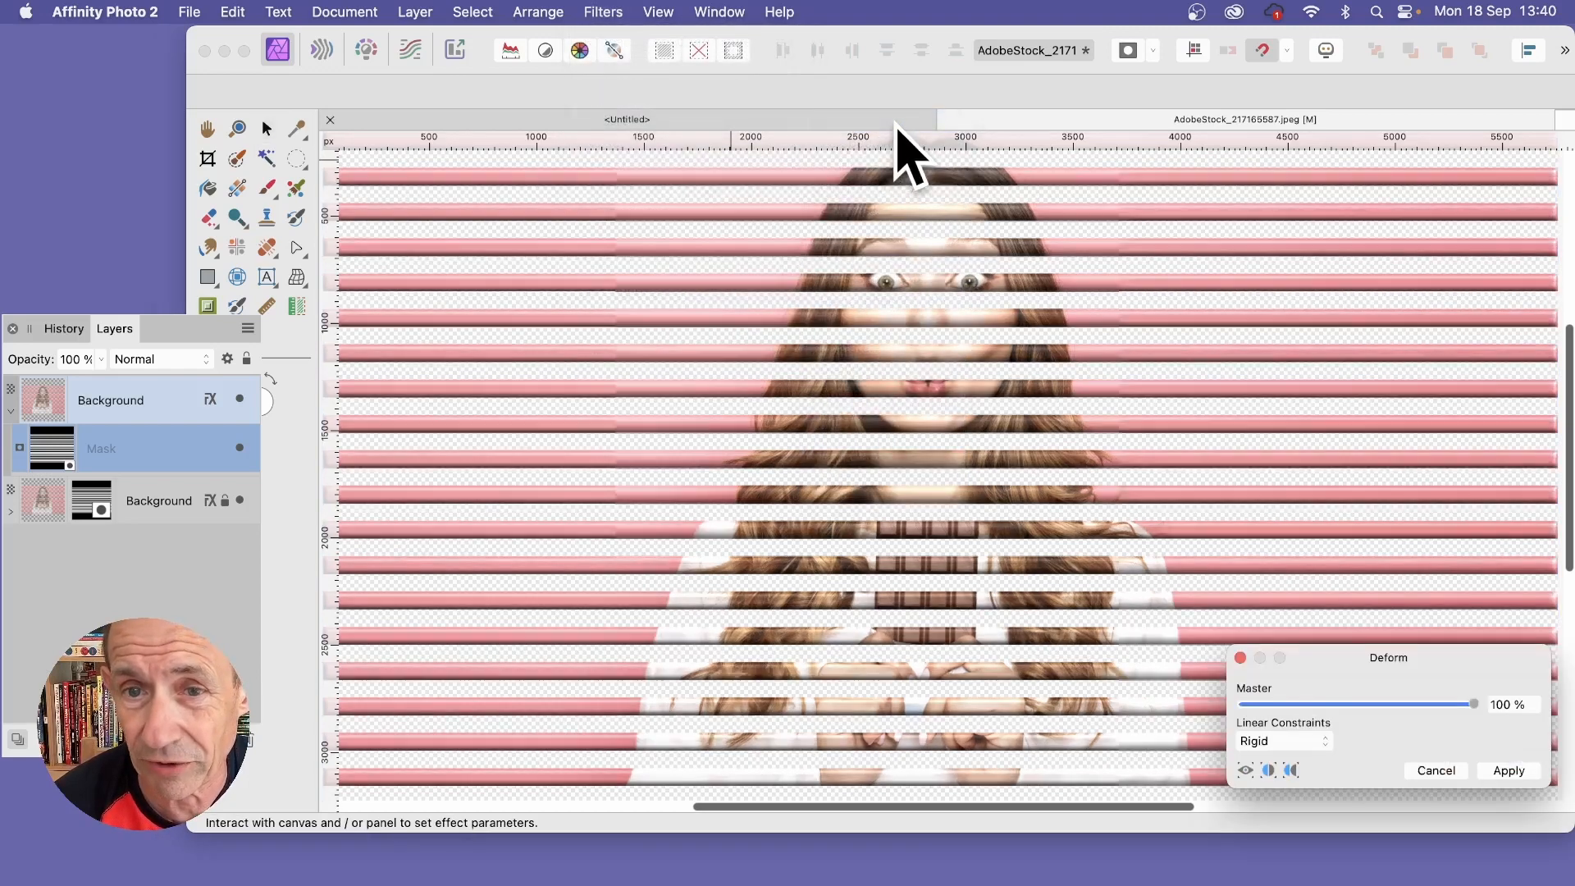
{"action": "left_click_drag", "start_coordinate": [1337, 659], "coordinate": [957, 278]}
Step: Place six Deform anchor points on the striped photo beside the face and around the chocolate bar, hair and sleeves
{"action": "left_click", "coordinate": [698, 316]}
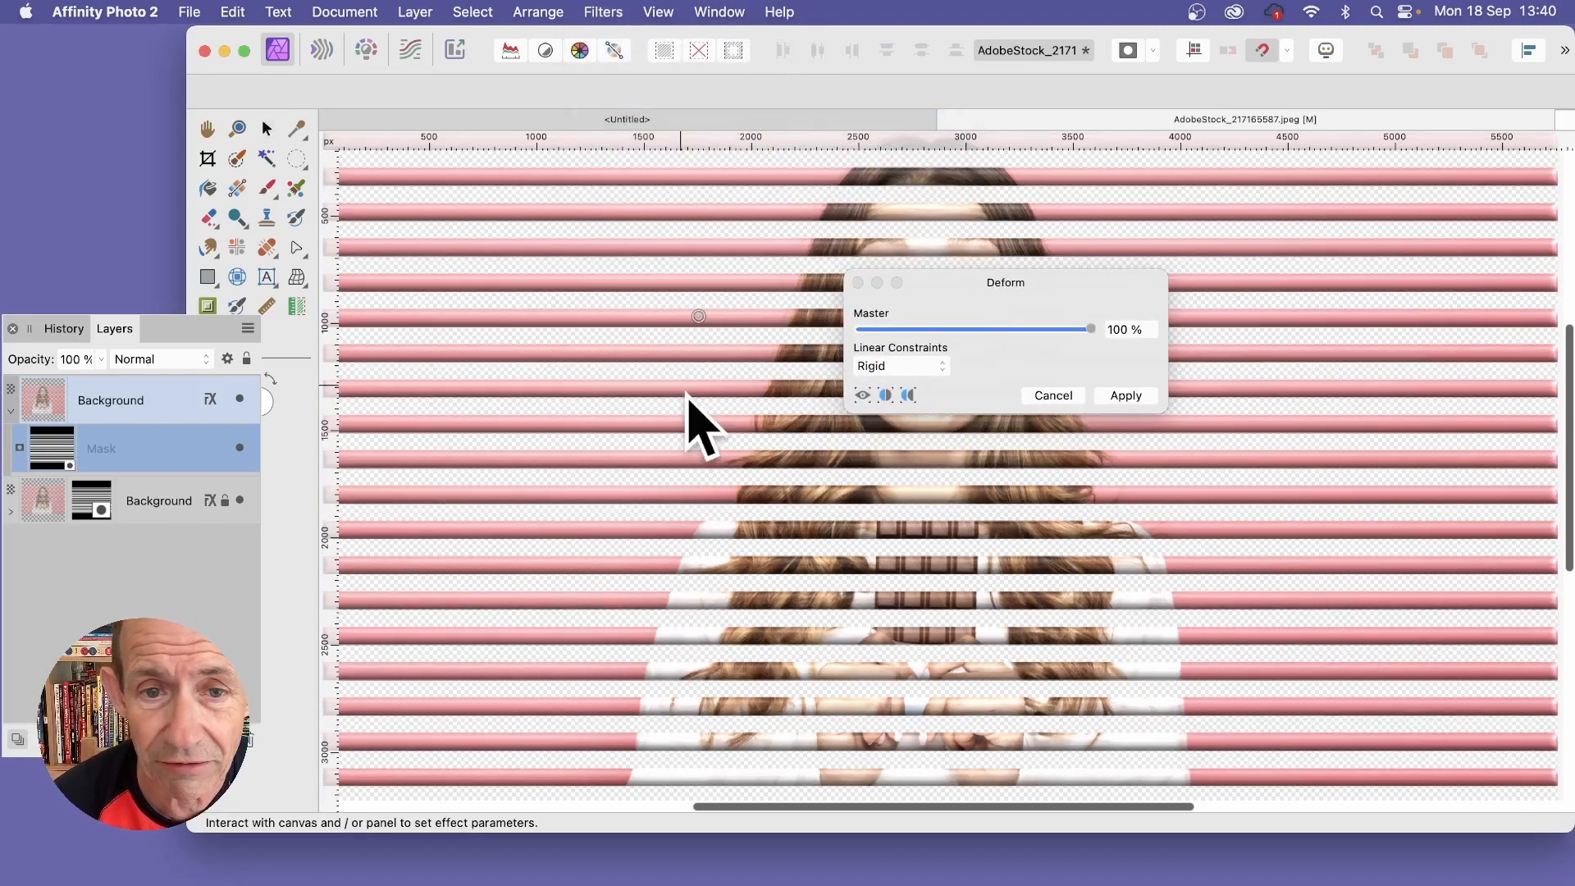
{"action": "left_click", "coordinate": [696, 455]}
{"action": "left_click", "coordinate": [947, 528]}
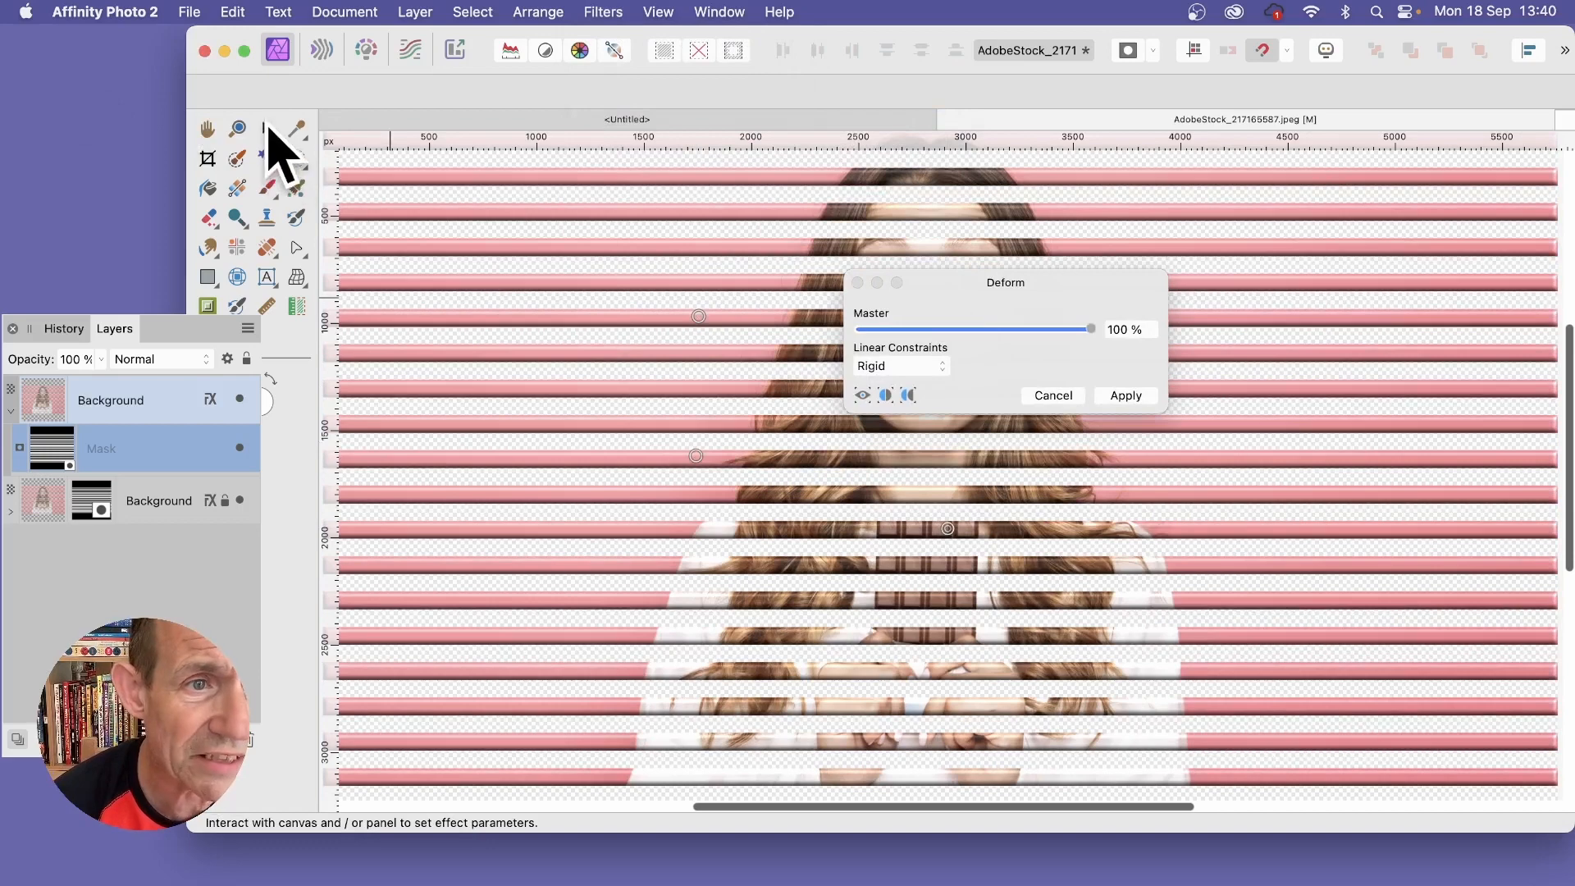
{"action": "left_click", "coordinate": [1058, 551]}
{"action": "left_click", "coordinate": [836, 637]}
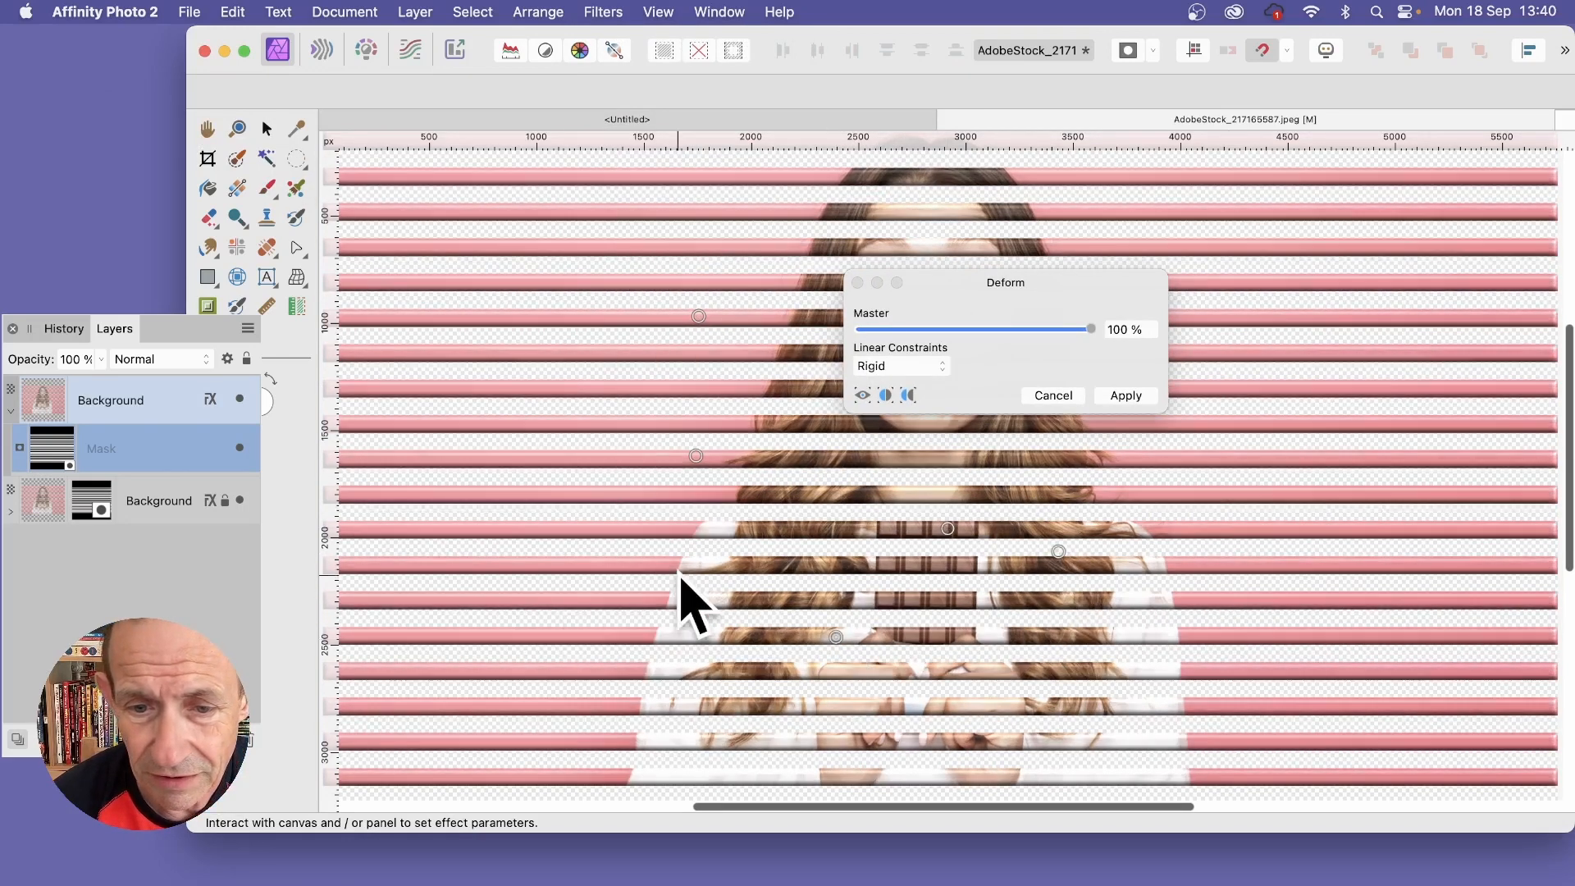
{"action": "left_click", "coordinate": [678, 576]}
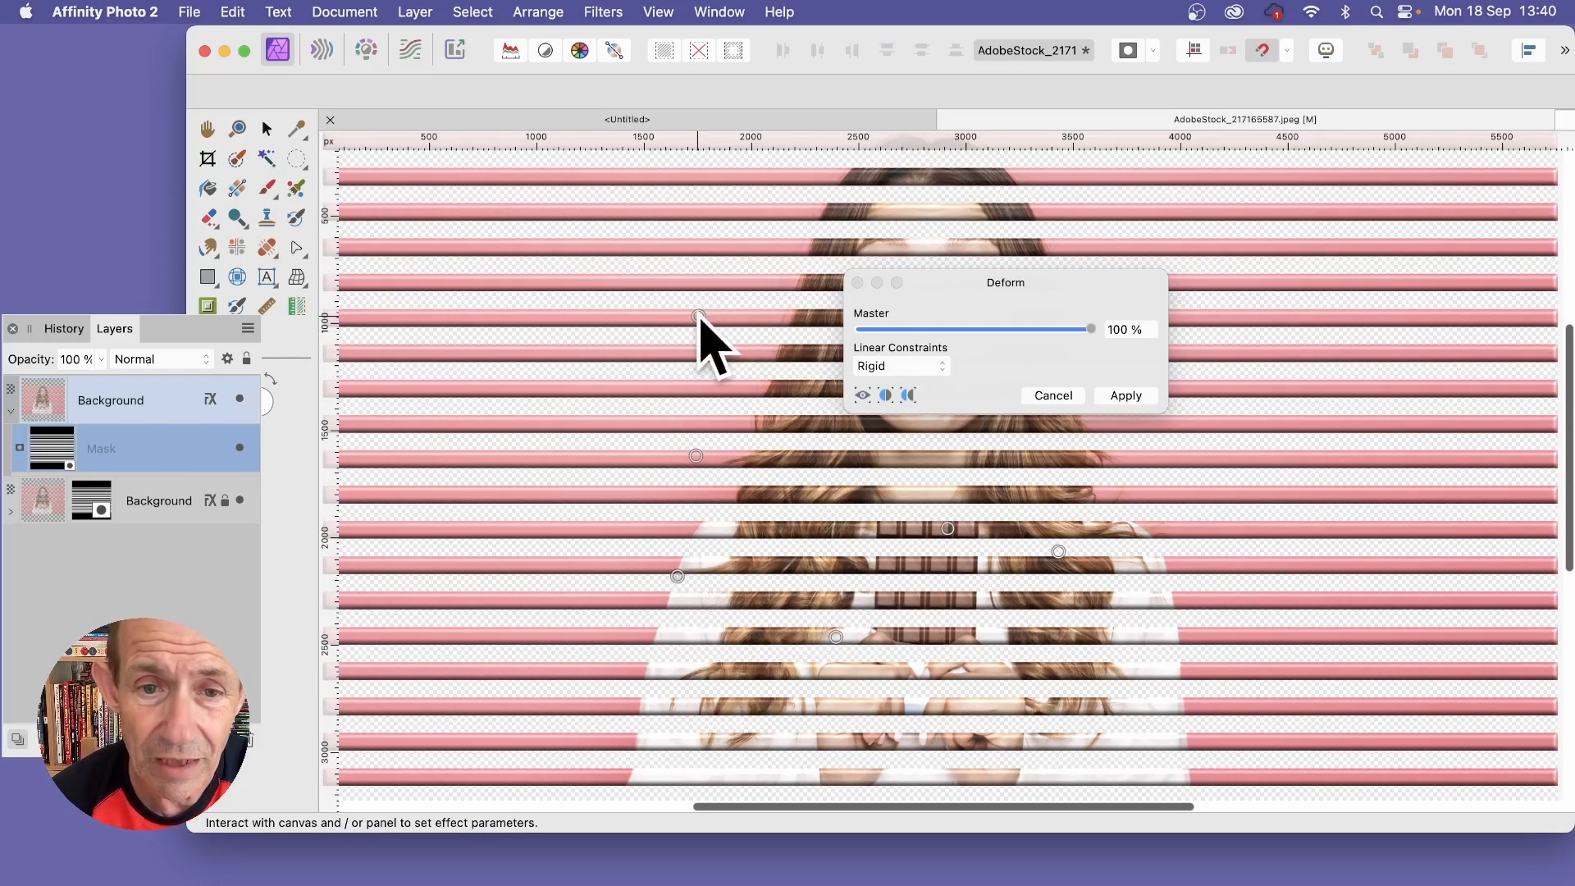
Step: Bend the mask's stripes by pulling Deform points outward at the photo's upper corners, inward at mid-right and outward at lower right
{"action": "left_click_drag", "start_coordinate": [699, 316], "coordinate": [501, 175]}
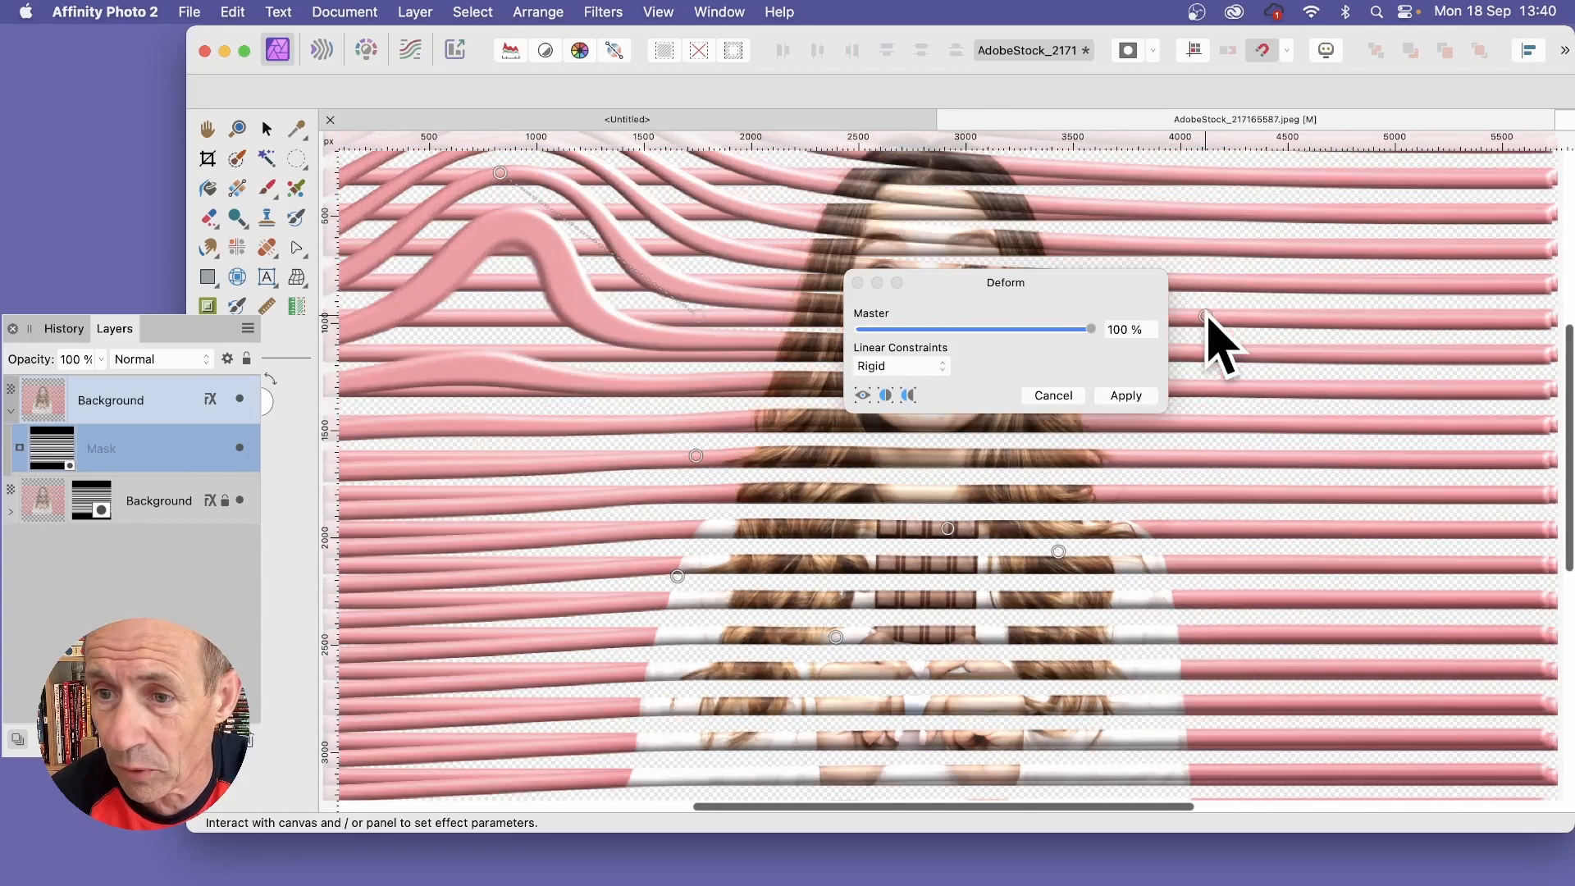
{"action": "left_click", "coordinate": [1205, 316]}
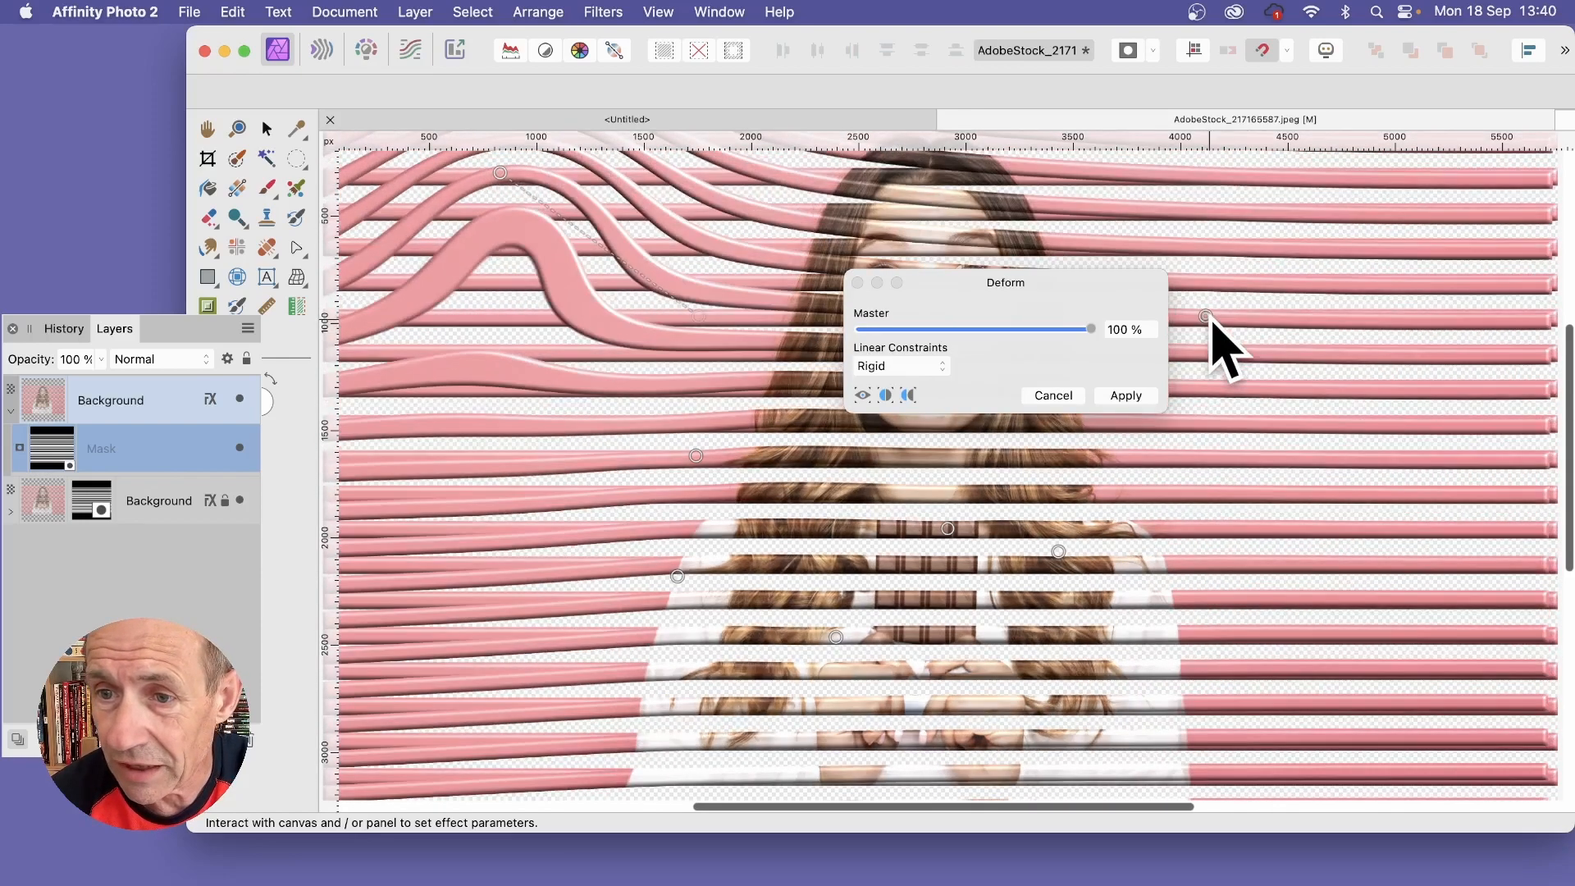
{"action": "left_click_drag", "start_coordinate": [1205, 316], "coordinate": [1390, 237]}
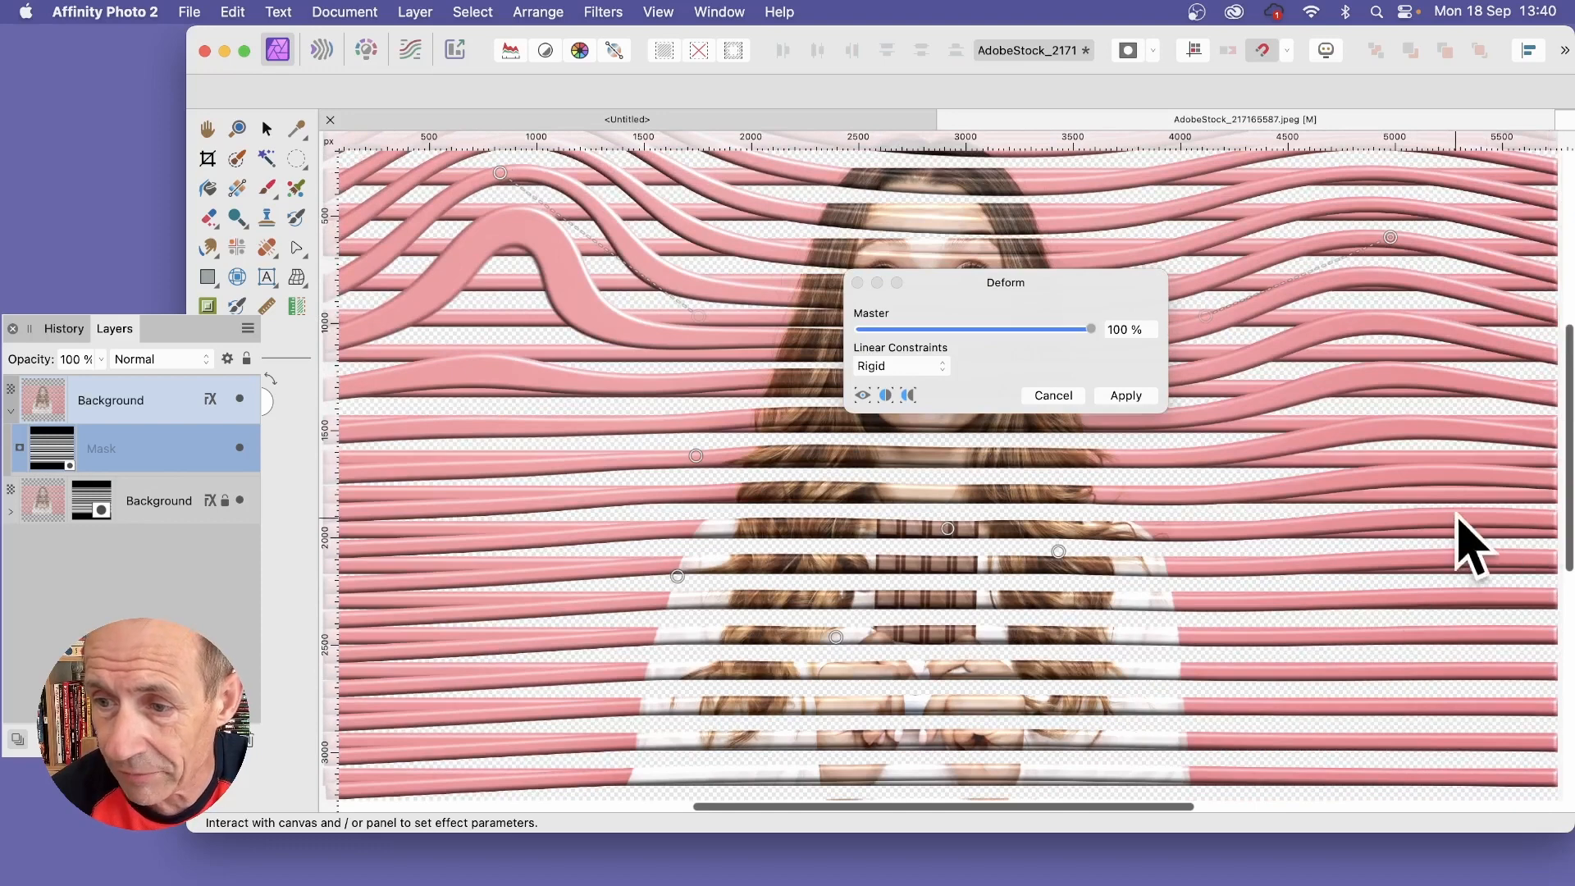
{"action": "left_click_drag", "start_coordinate": [1446, 482], "coordinate": [1182, 473]}
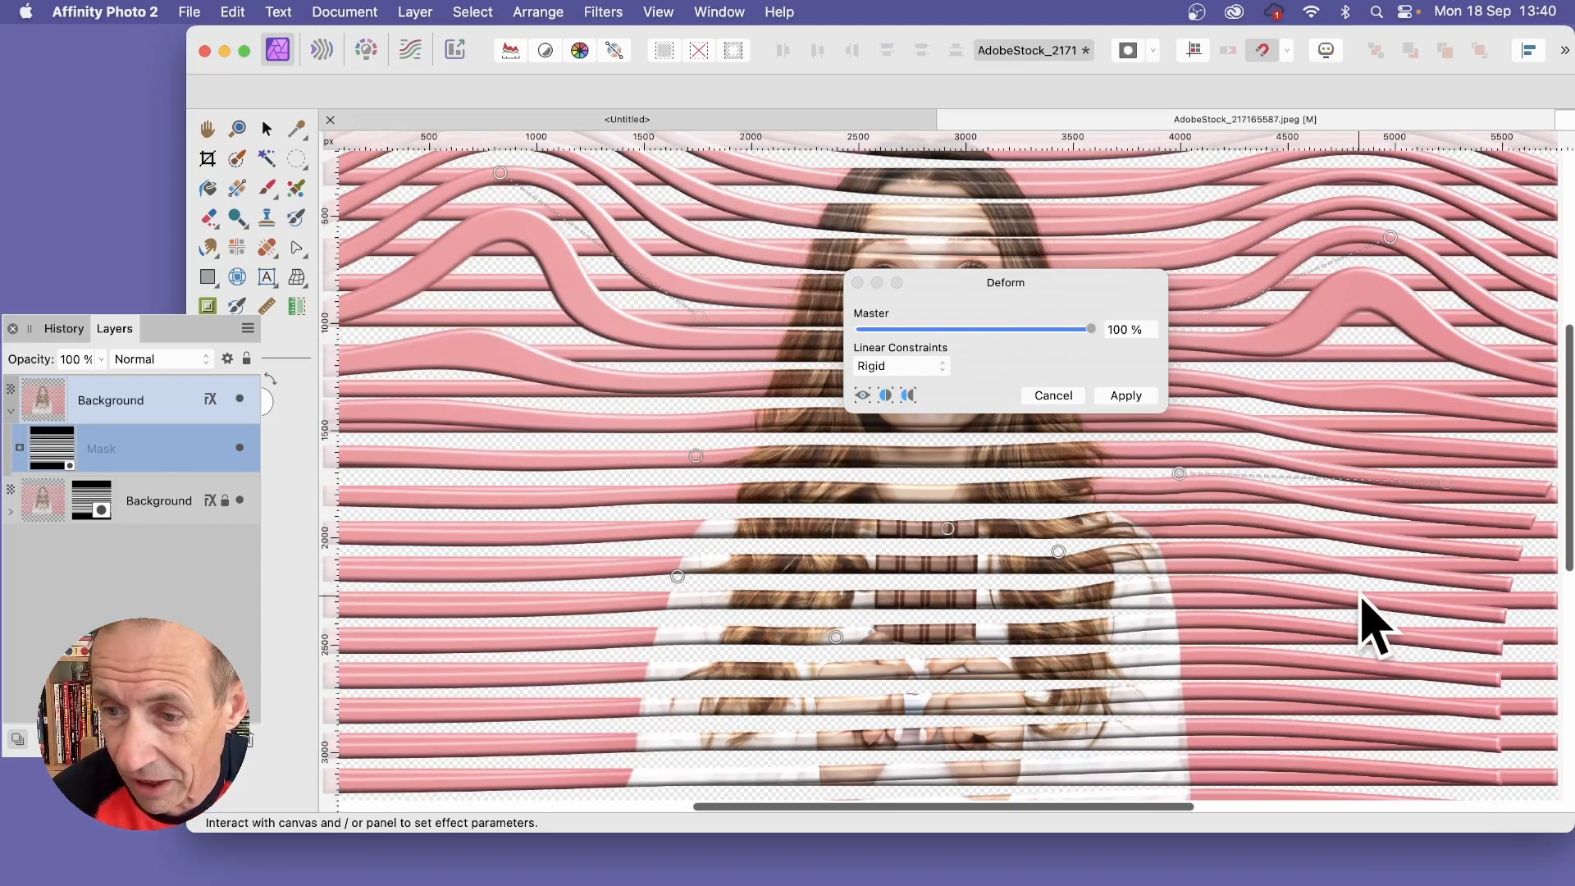
{"action": "left_click_drag", "start_coordinate": [1353, 598], "coordinate": [1570, 672]}
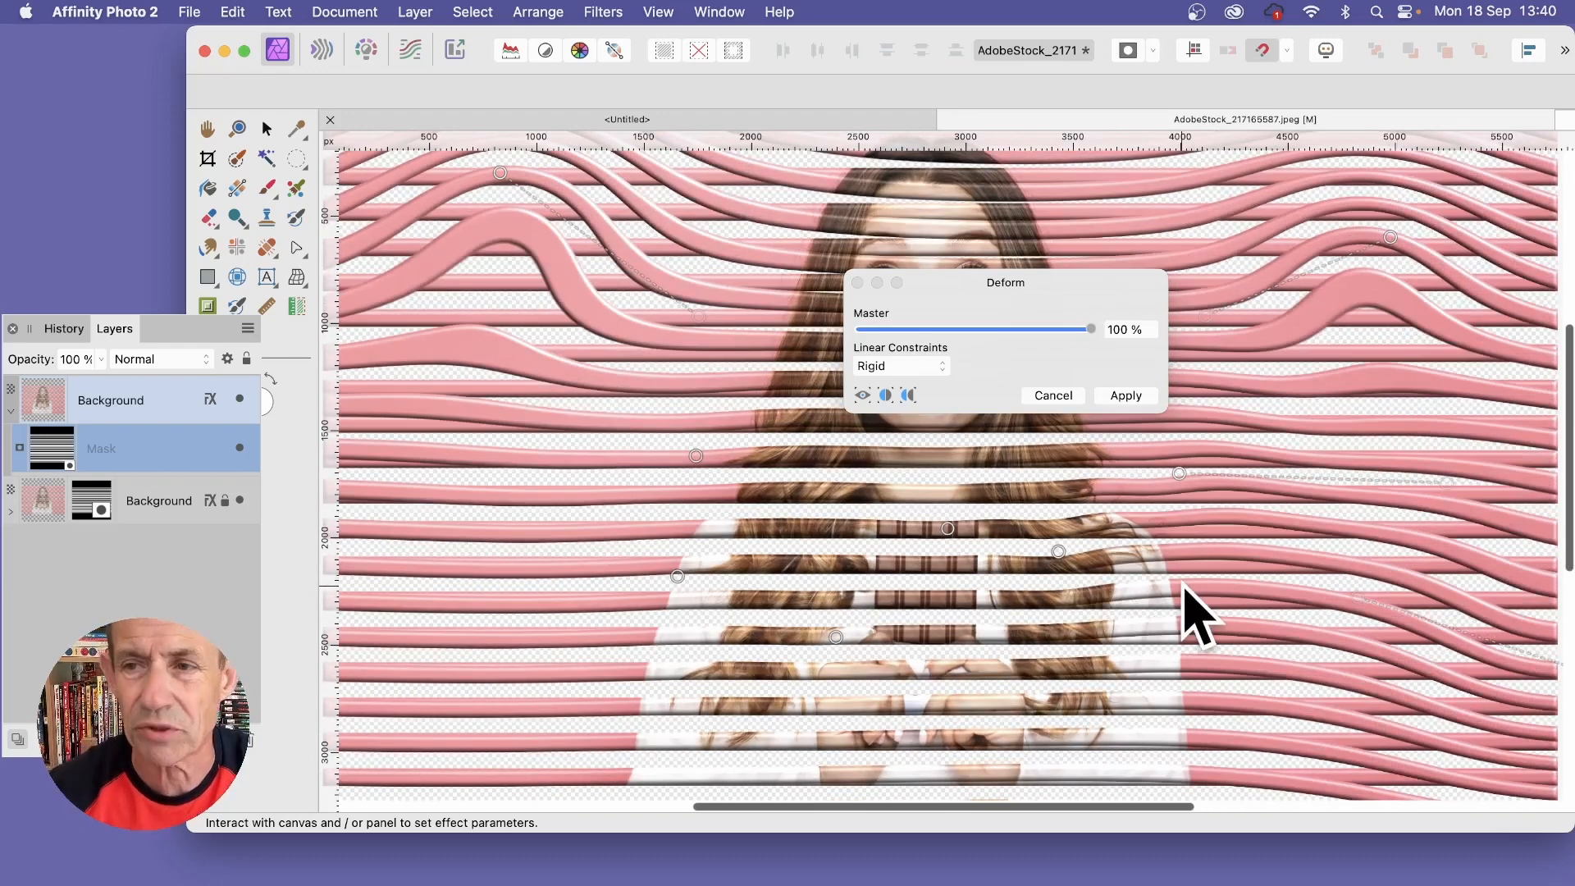
Step: Pull further Deform points toward the left edge, down to the hands and down both sides of the face, and apply the distortion
{"action": "left_click", "coordinate": [600, 539]}
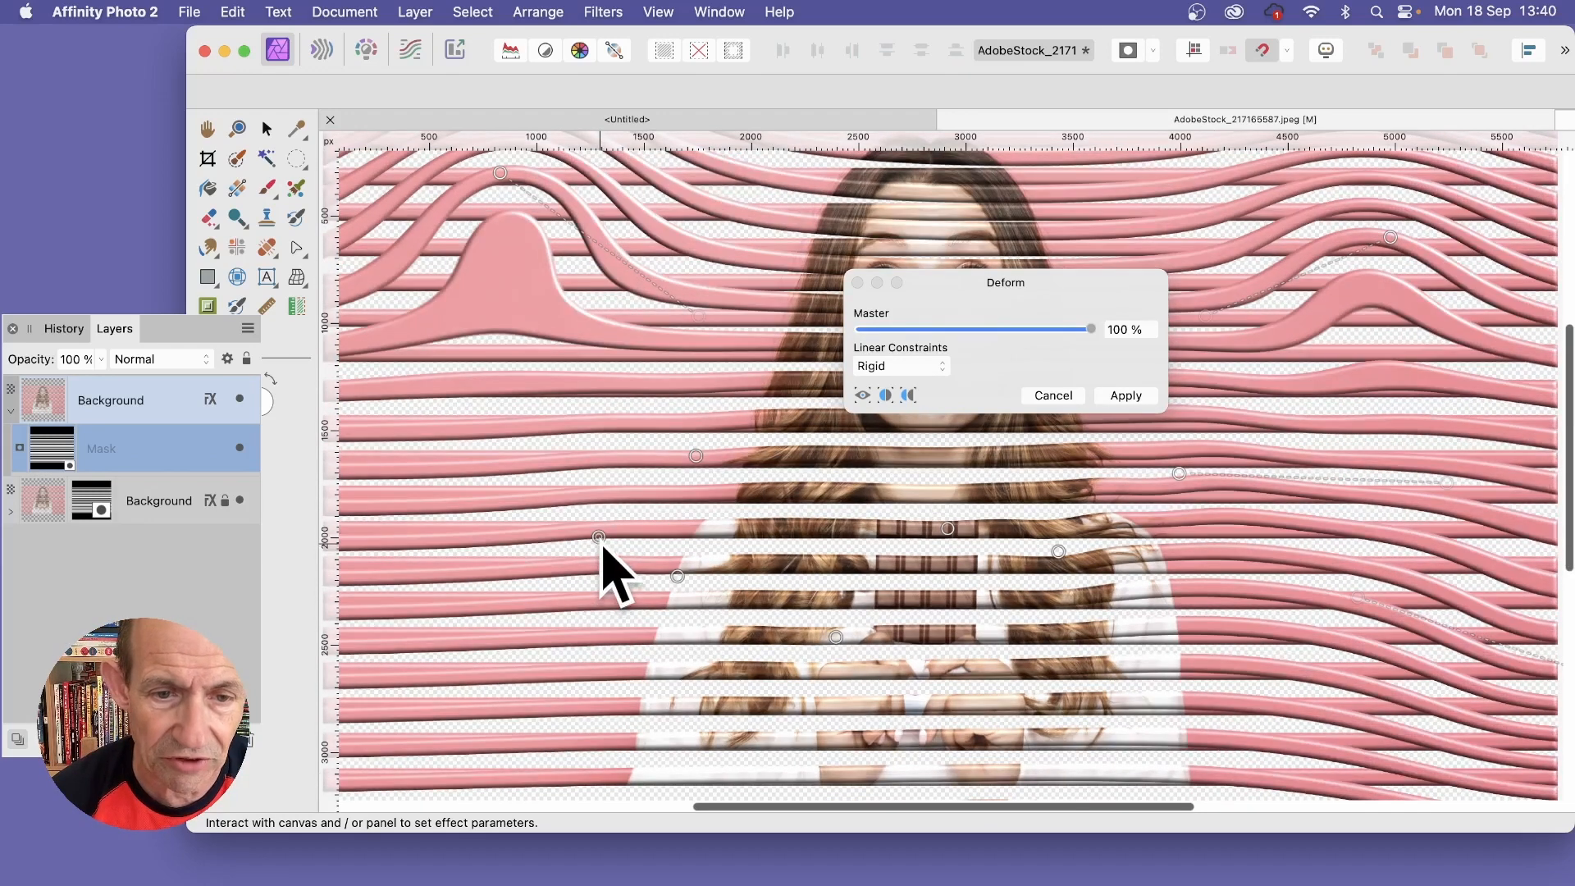
{"action": "left_click_drag", "start_coordinate": [600, 539], "coordinate": [338, 640]}
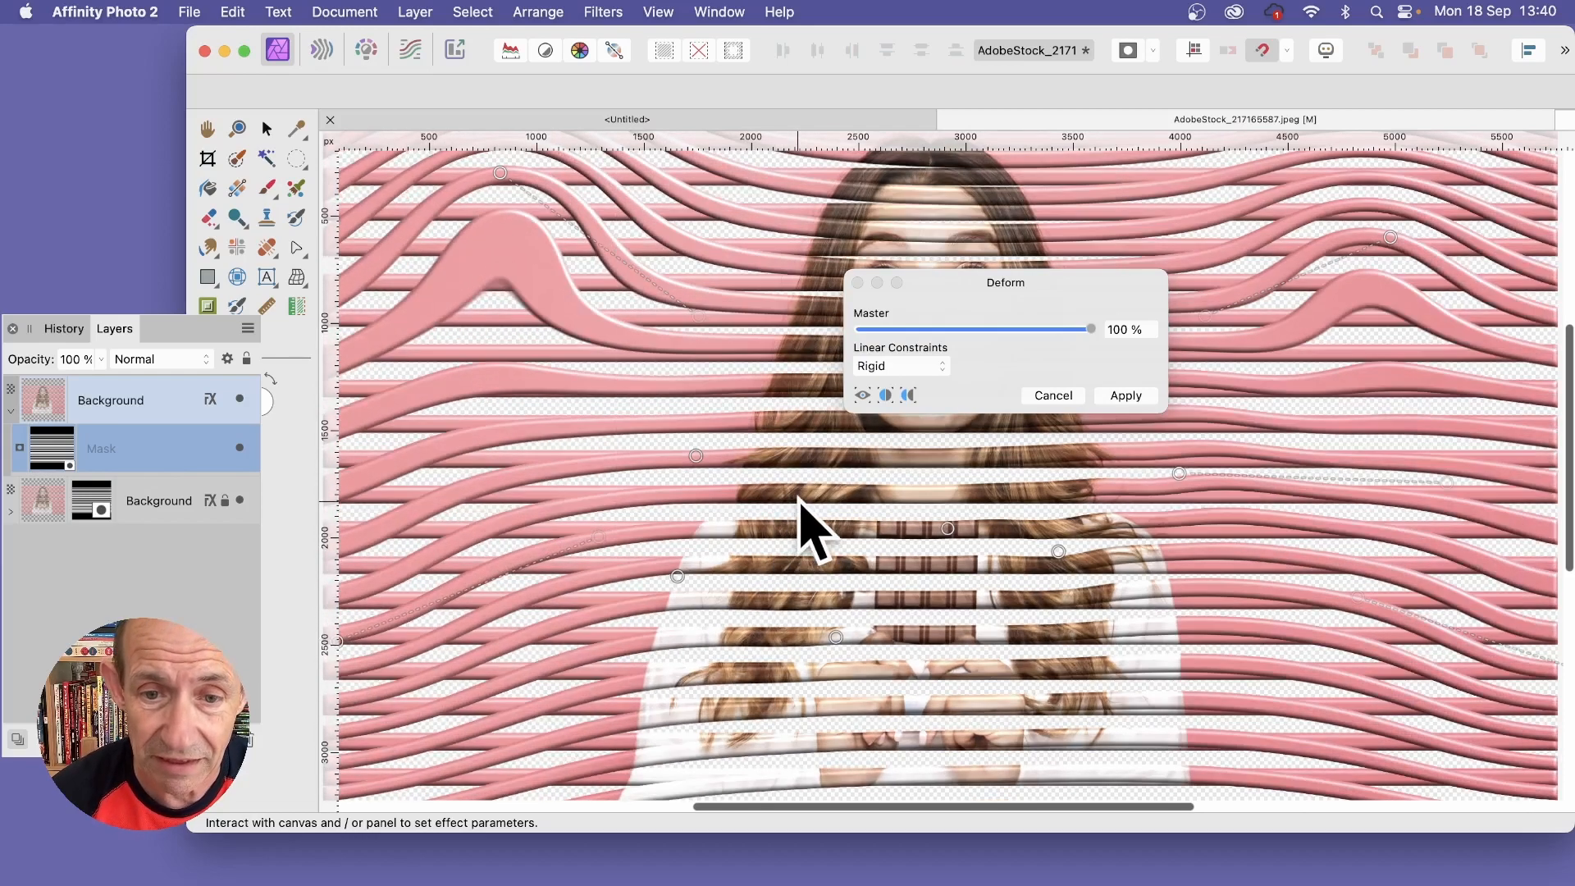
{"action": "left_click_drag", "start_coordinate": [798, 499], "coordinate": [958, 727]}
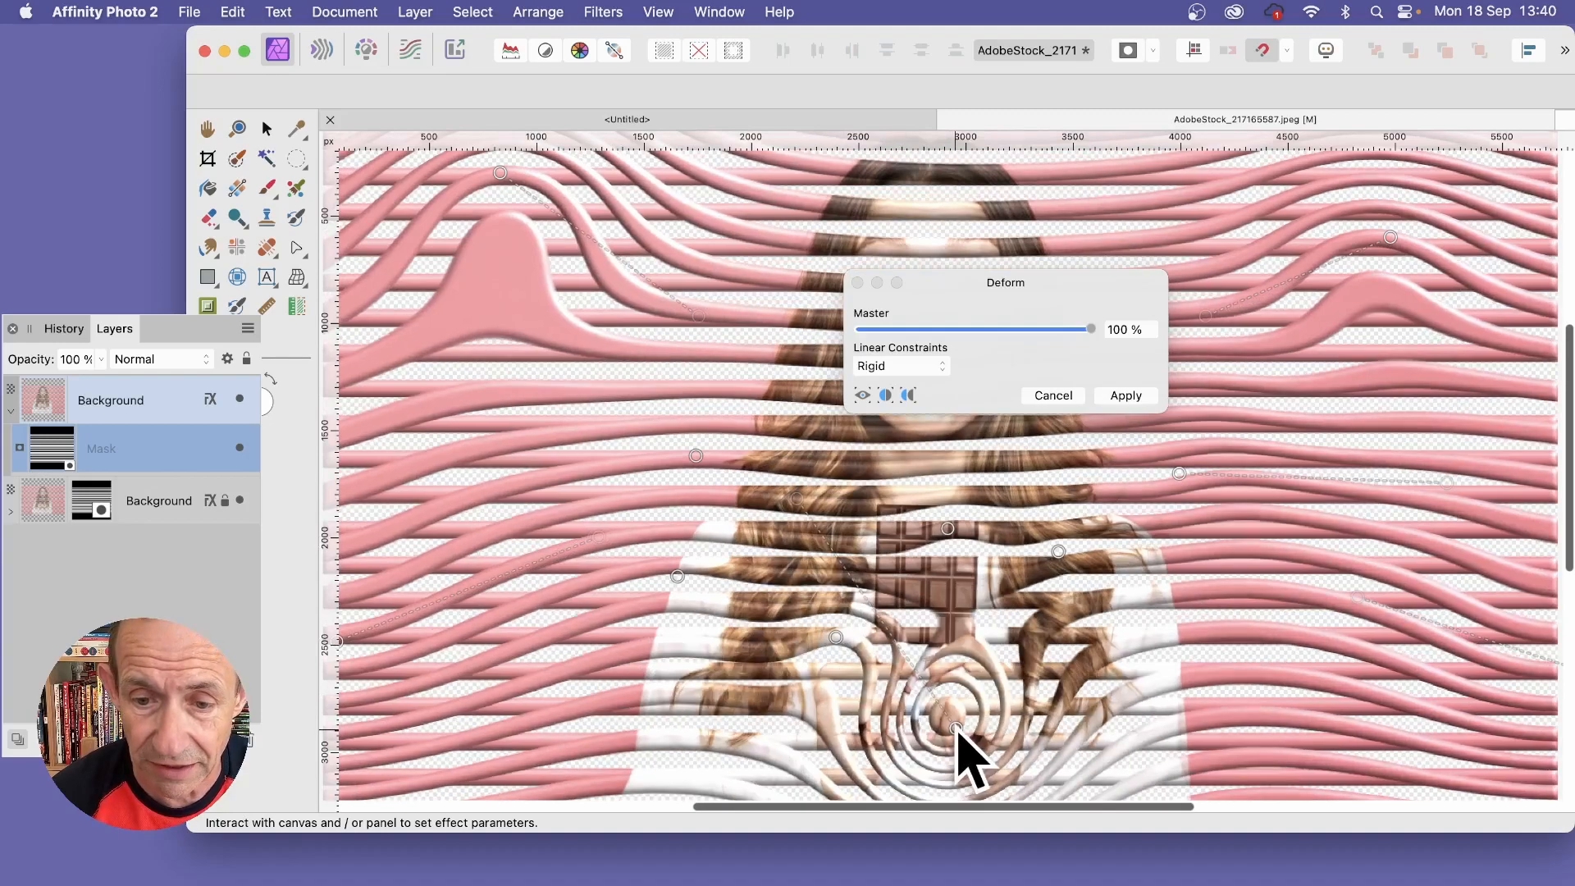
{"action": "left_click_drag", "start_coordinate": [566, 322], "coordinate": [649, 479]}
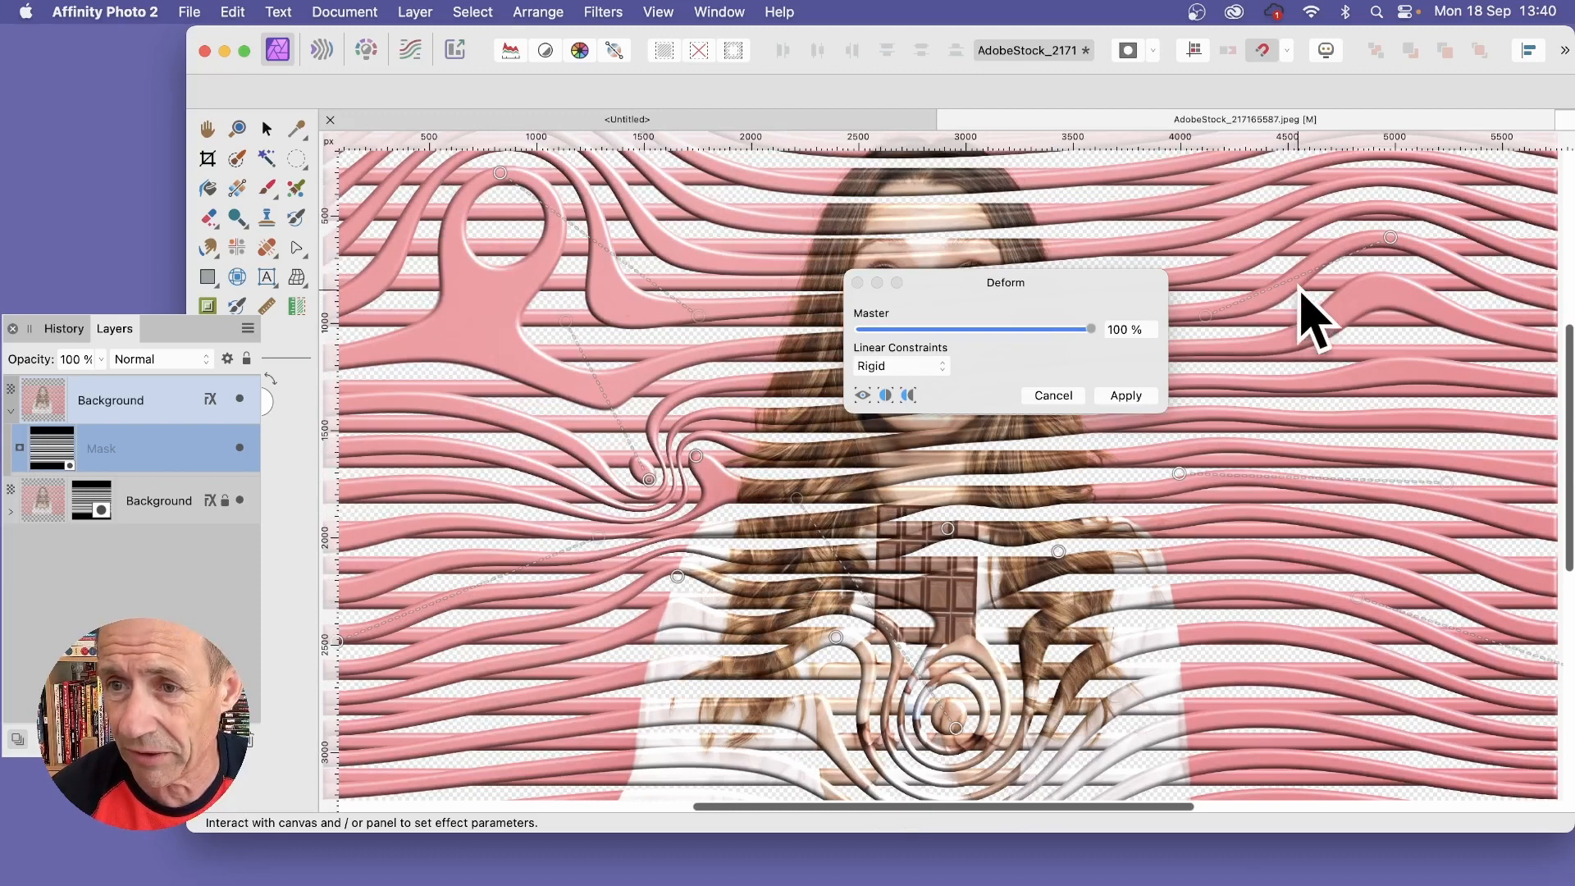
{"action": "left_click_drag", "start_coordinate": [1300, 287], "coordinate": [1361, 478]}
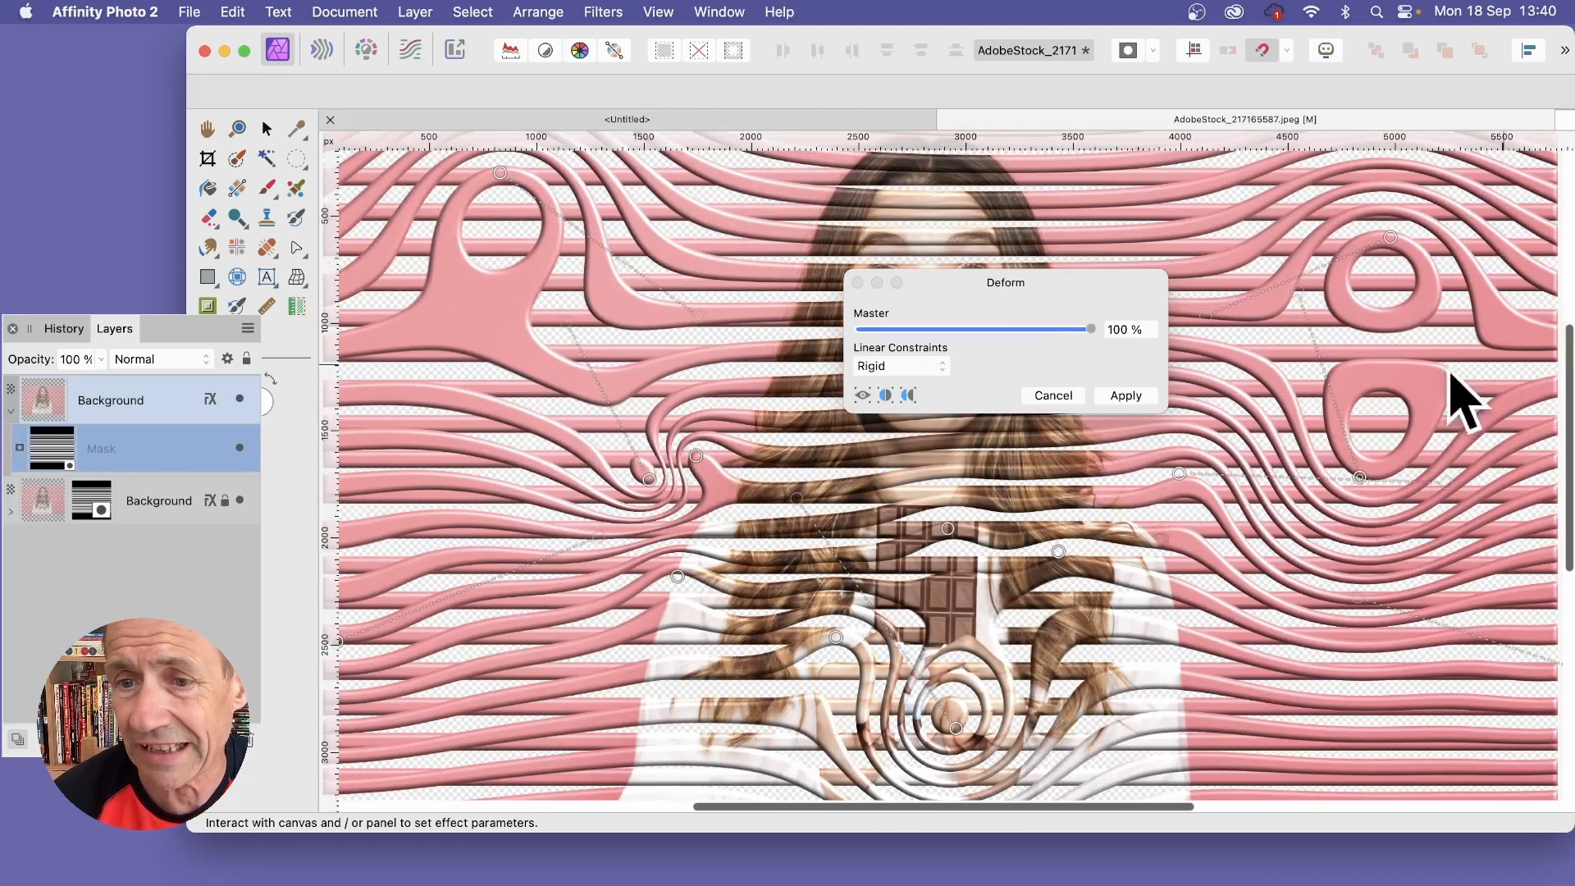
{"action": "left_click", "coordinate": [1132, 400]}
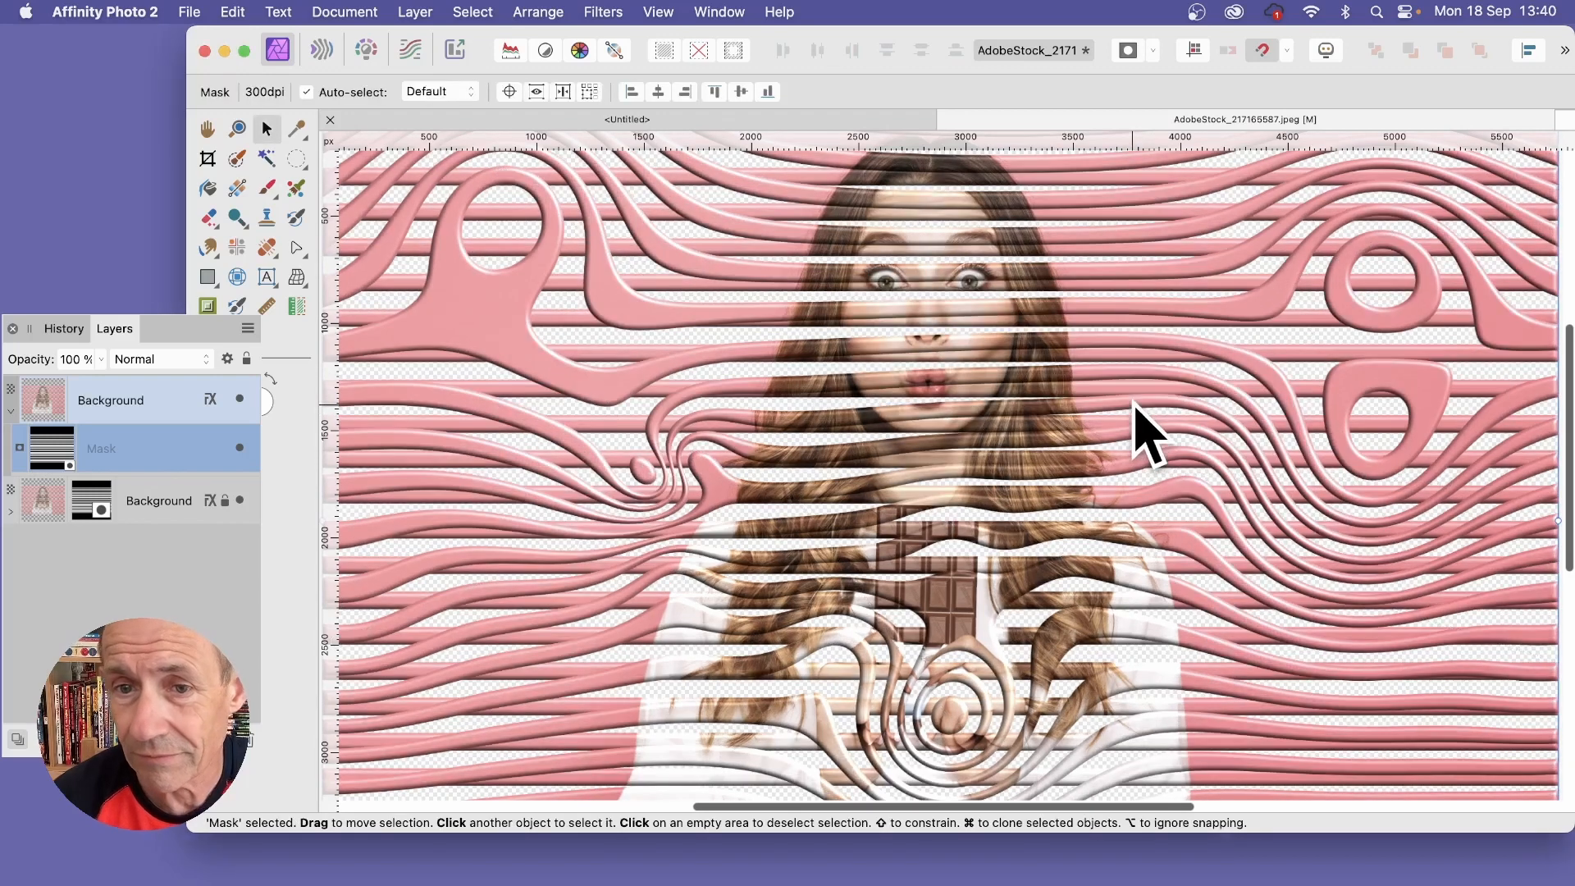
Step: Duplicate the upper Background layer together with its deformed mask
{"action": "left_click", "coordinate": [122, 408]}
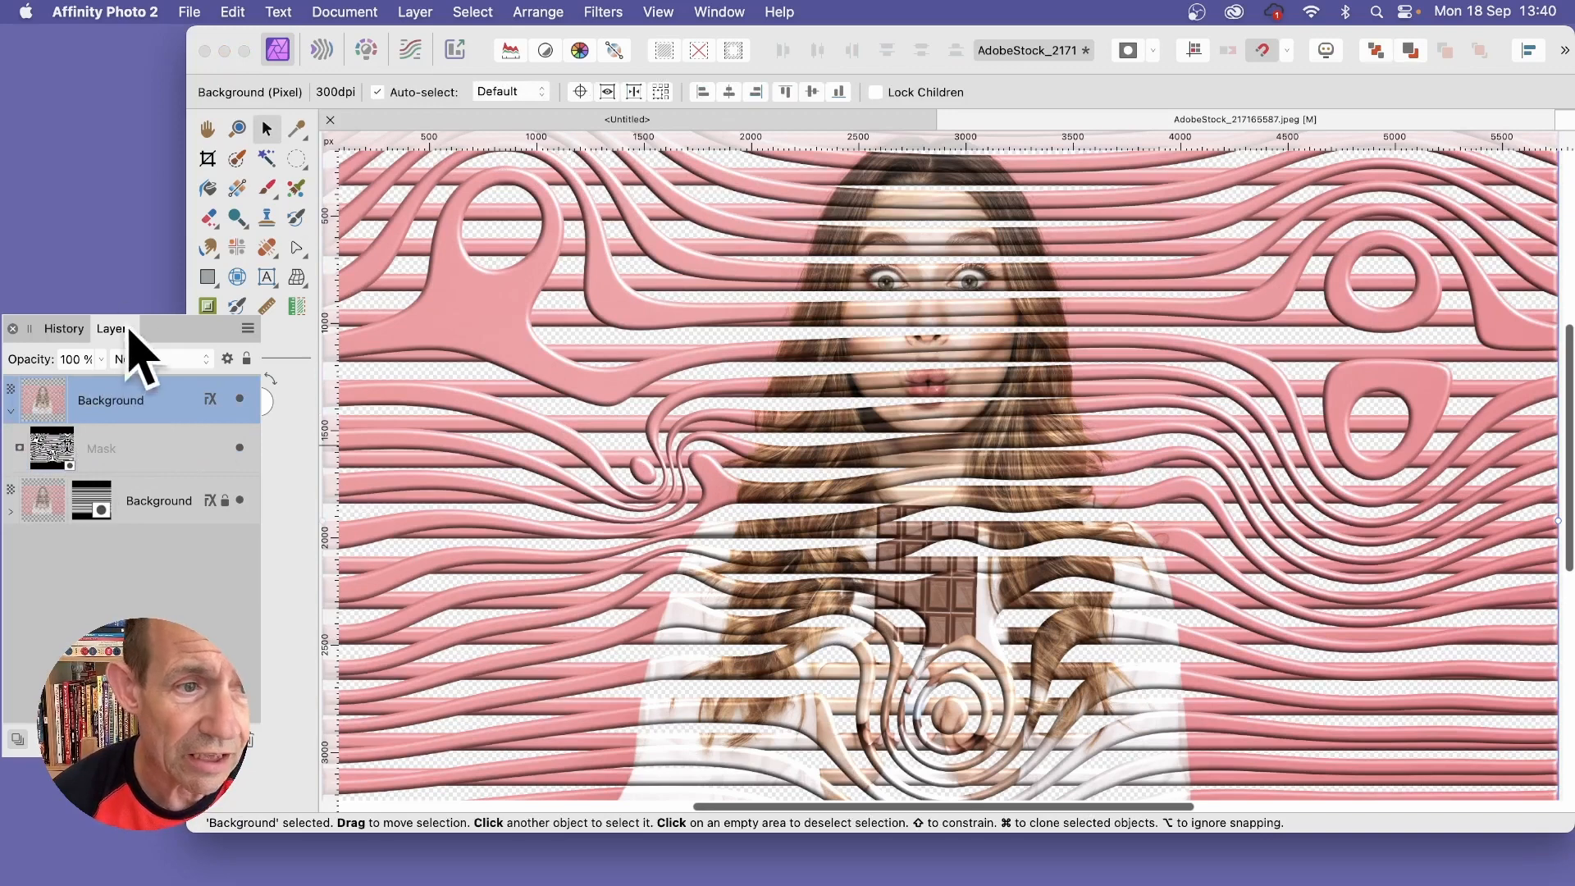
{"action": "right_click", "coordinate": [129, 401]}
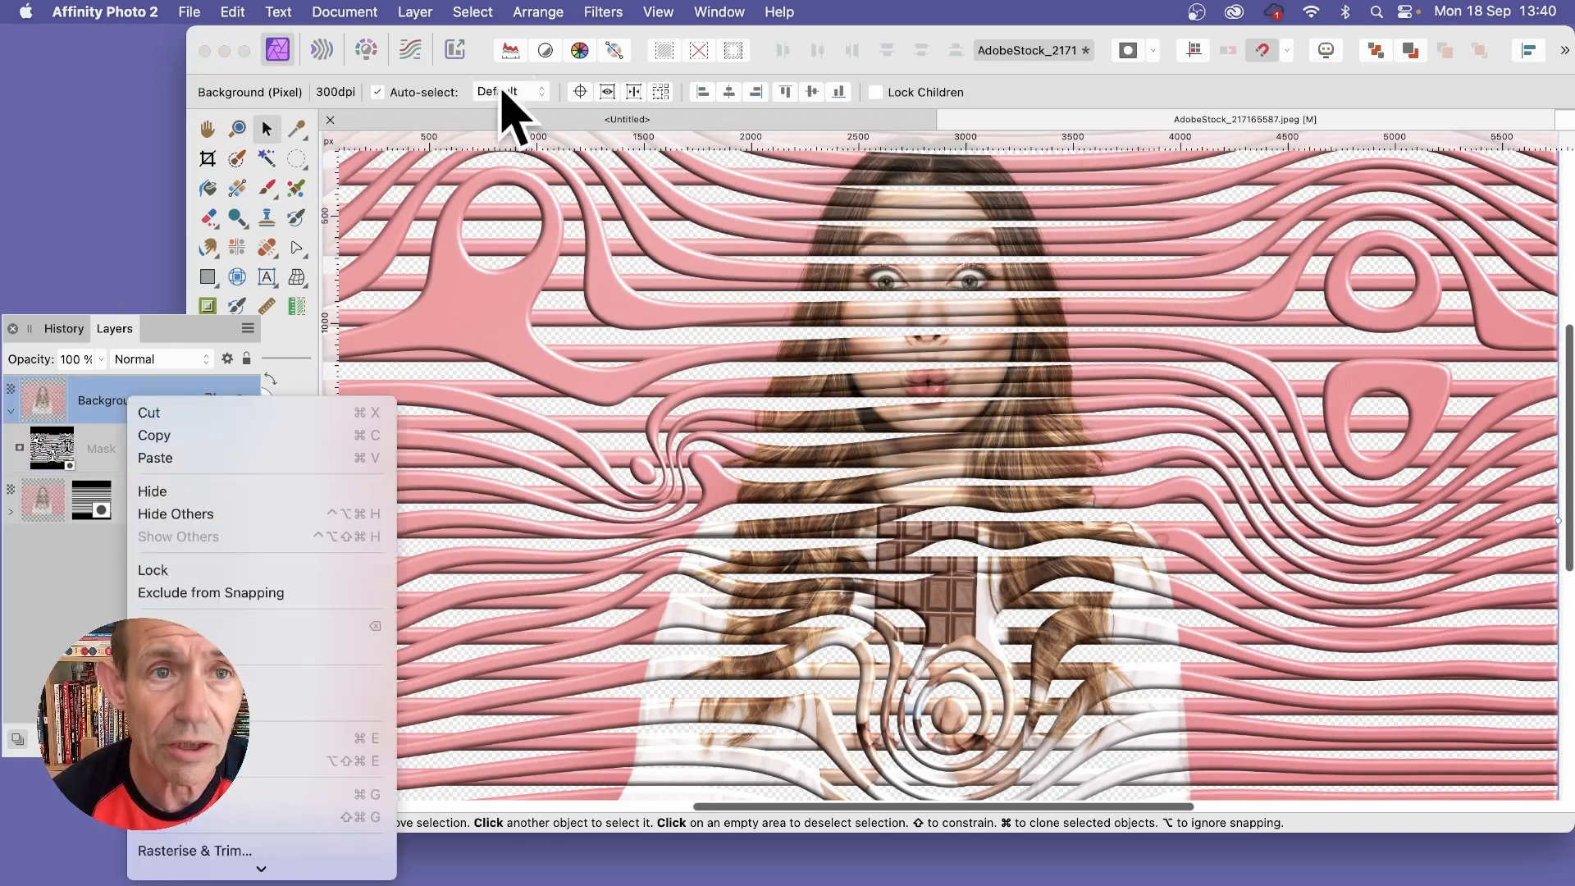
{"action": "left_click", "coordinate": [414, 10]}
{"action": "left_click", "coordinate": [415, 11]}
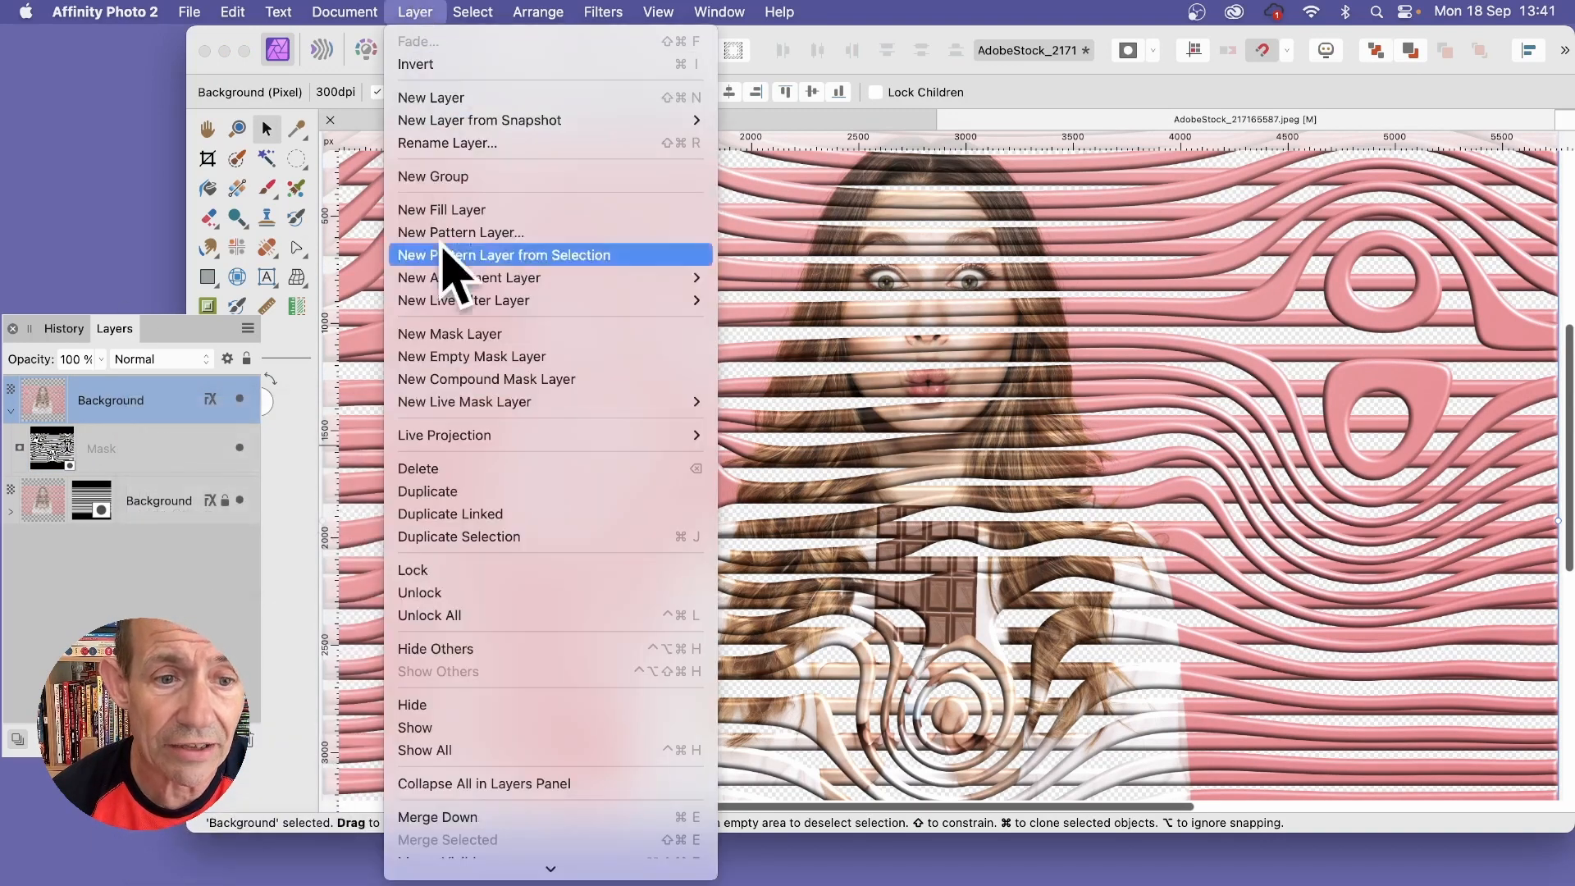
{"action": "left_click", "coordinate": [428, 492]}
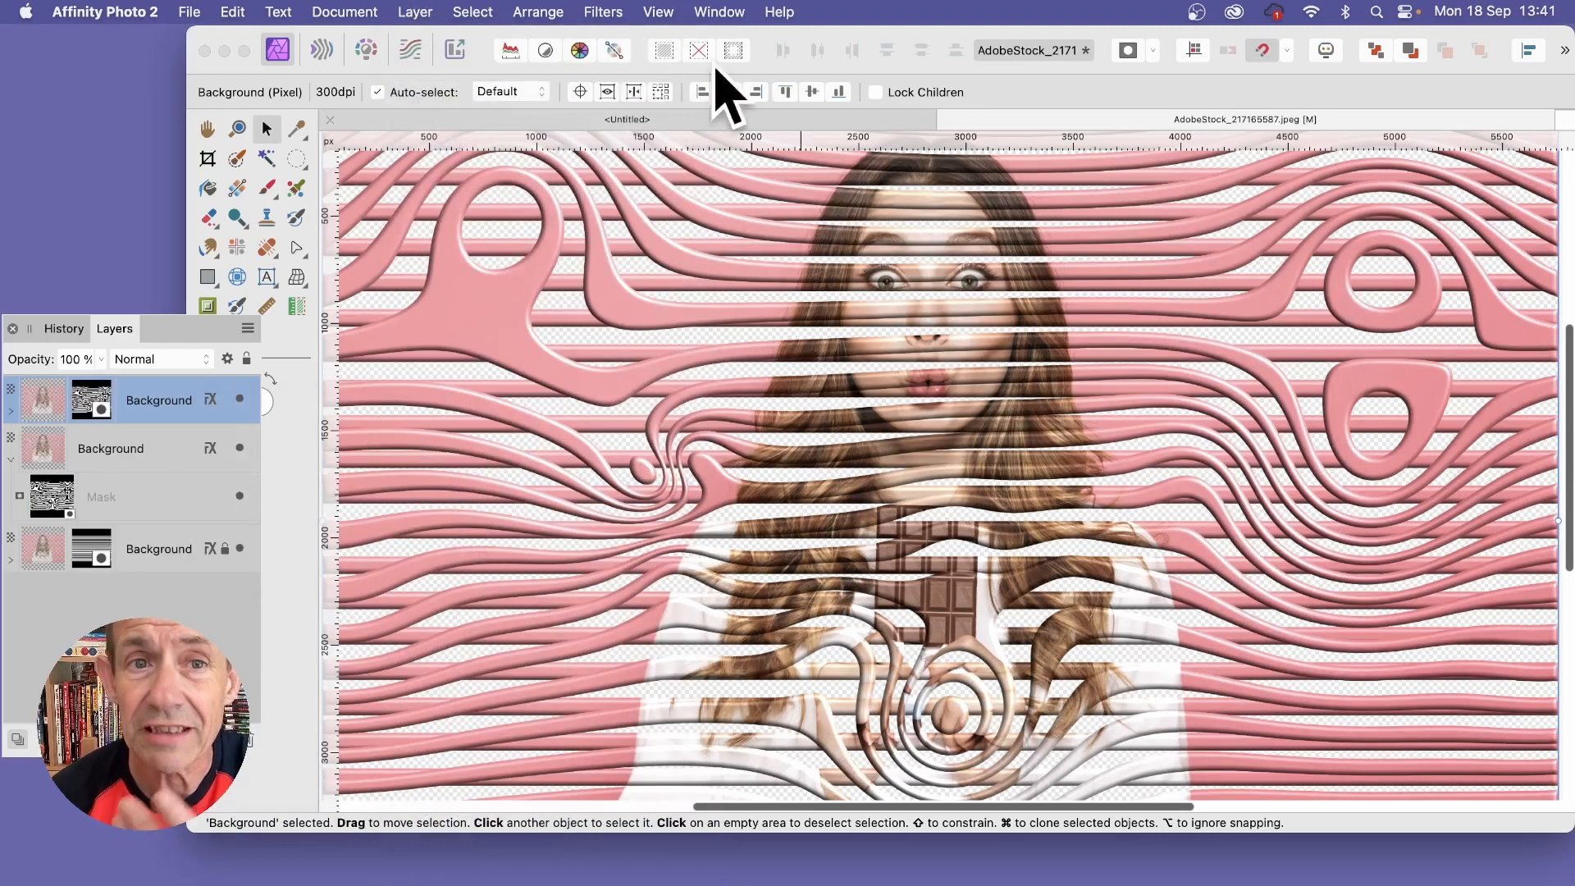
Step: Expand the new top Background copy and repeat the Deform filter twice on its nested mask
{"action": "left_click", "coordinate": [11, 411]}
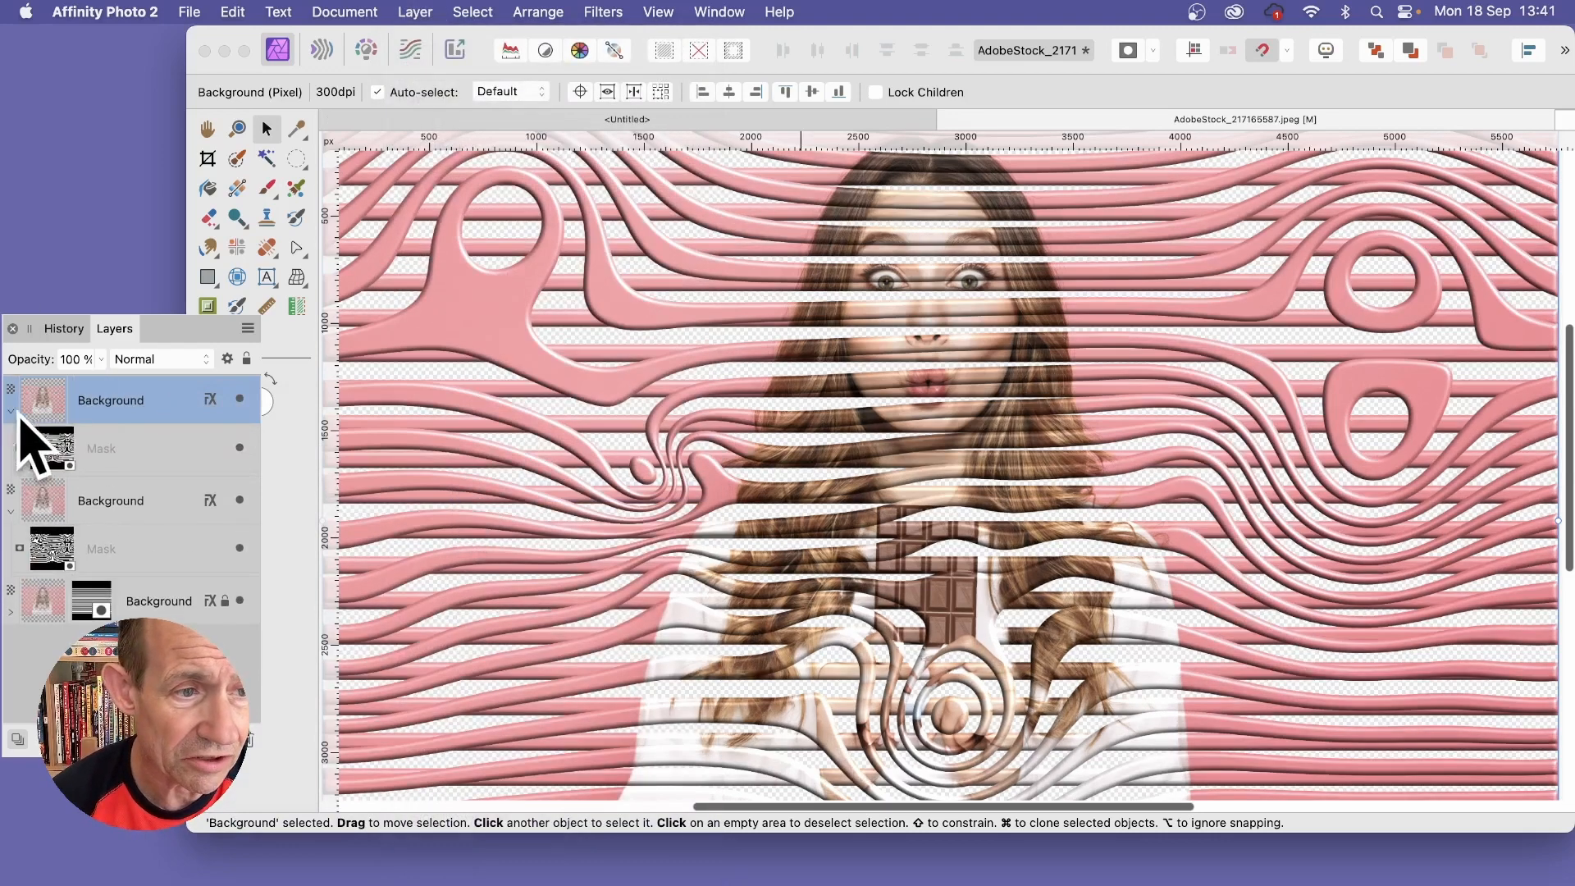
{"action": "left_click", "coordinate": [82, 449]}
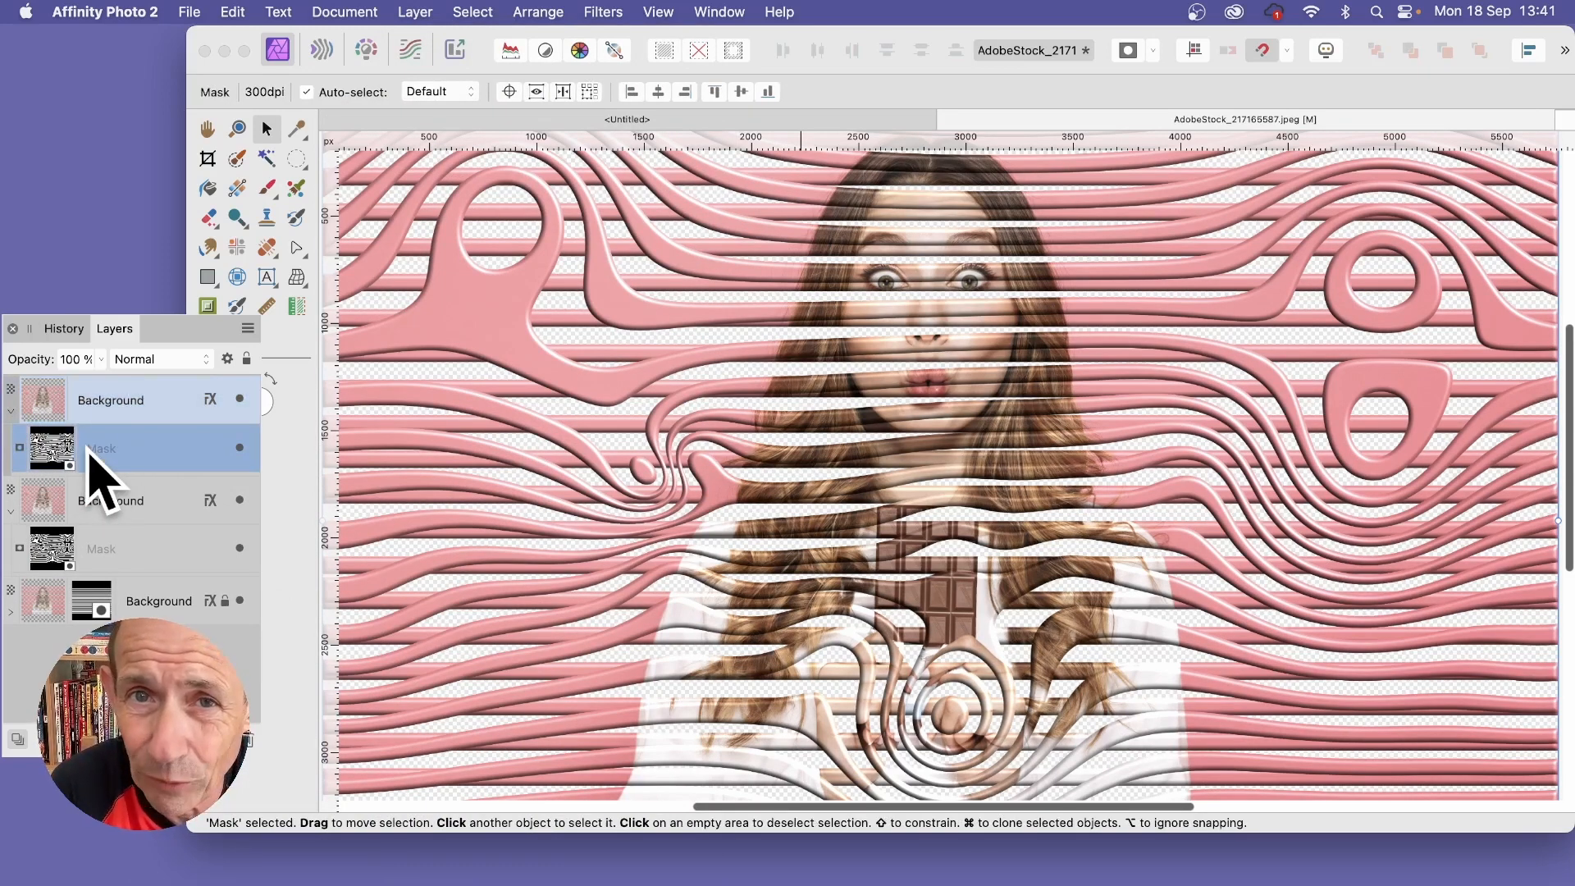
{"action": "left_click", "coordinate": [620, 12]}
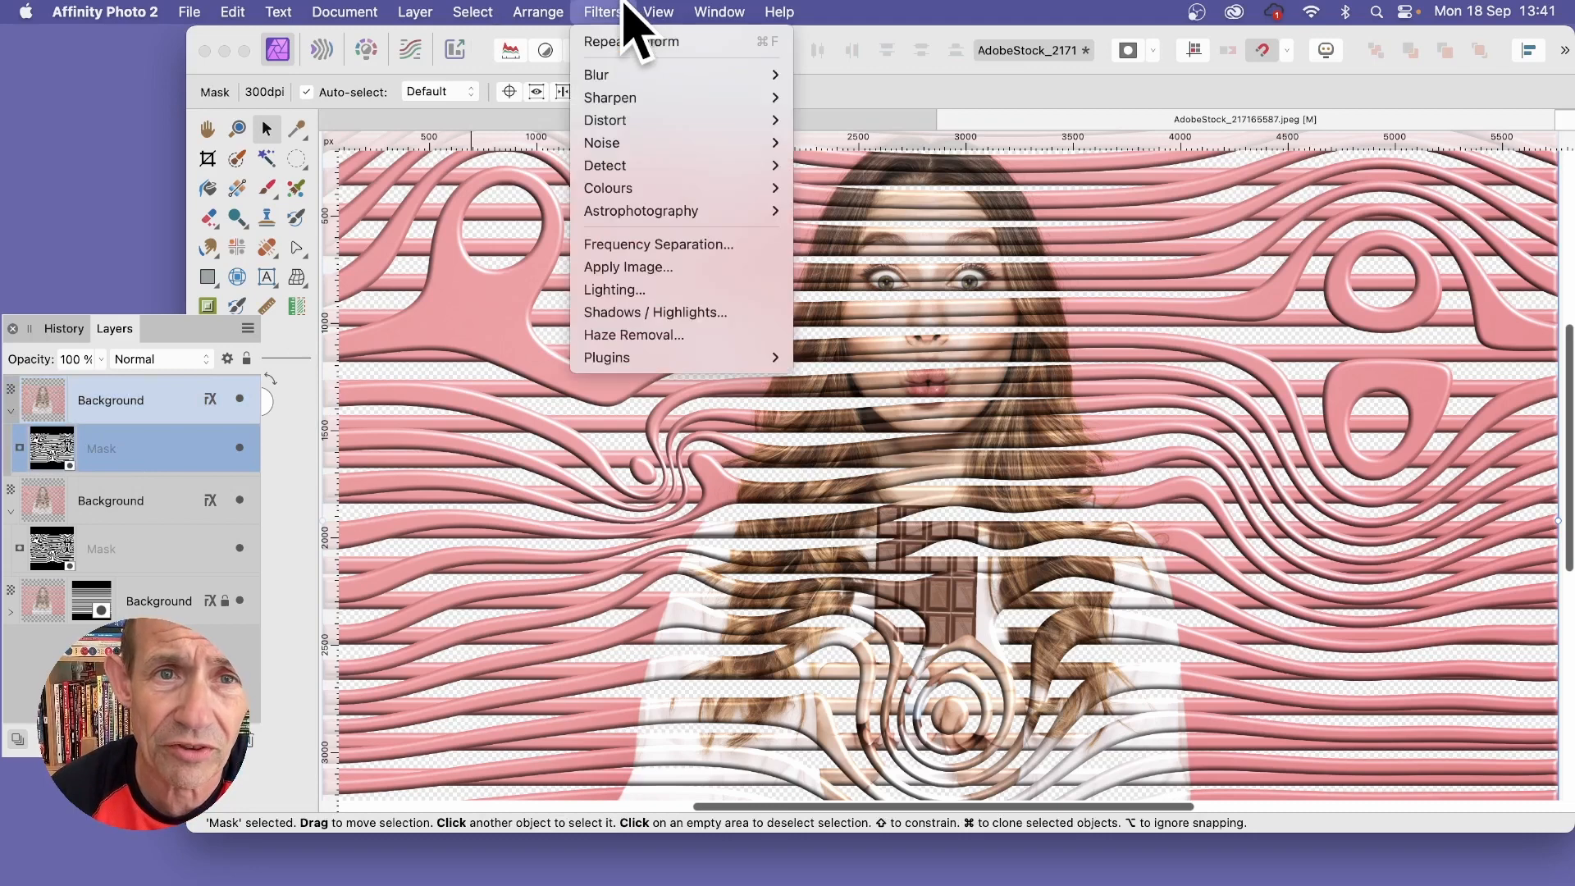
{"action": "left_click", "coordinate": [624, 41]}
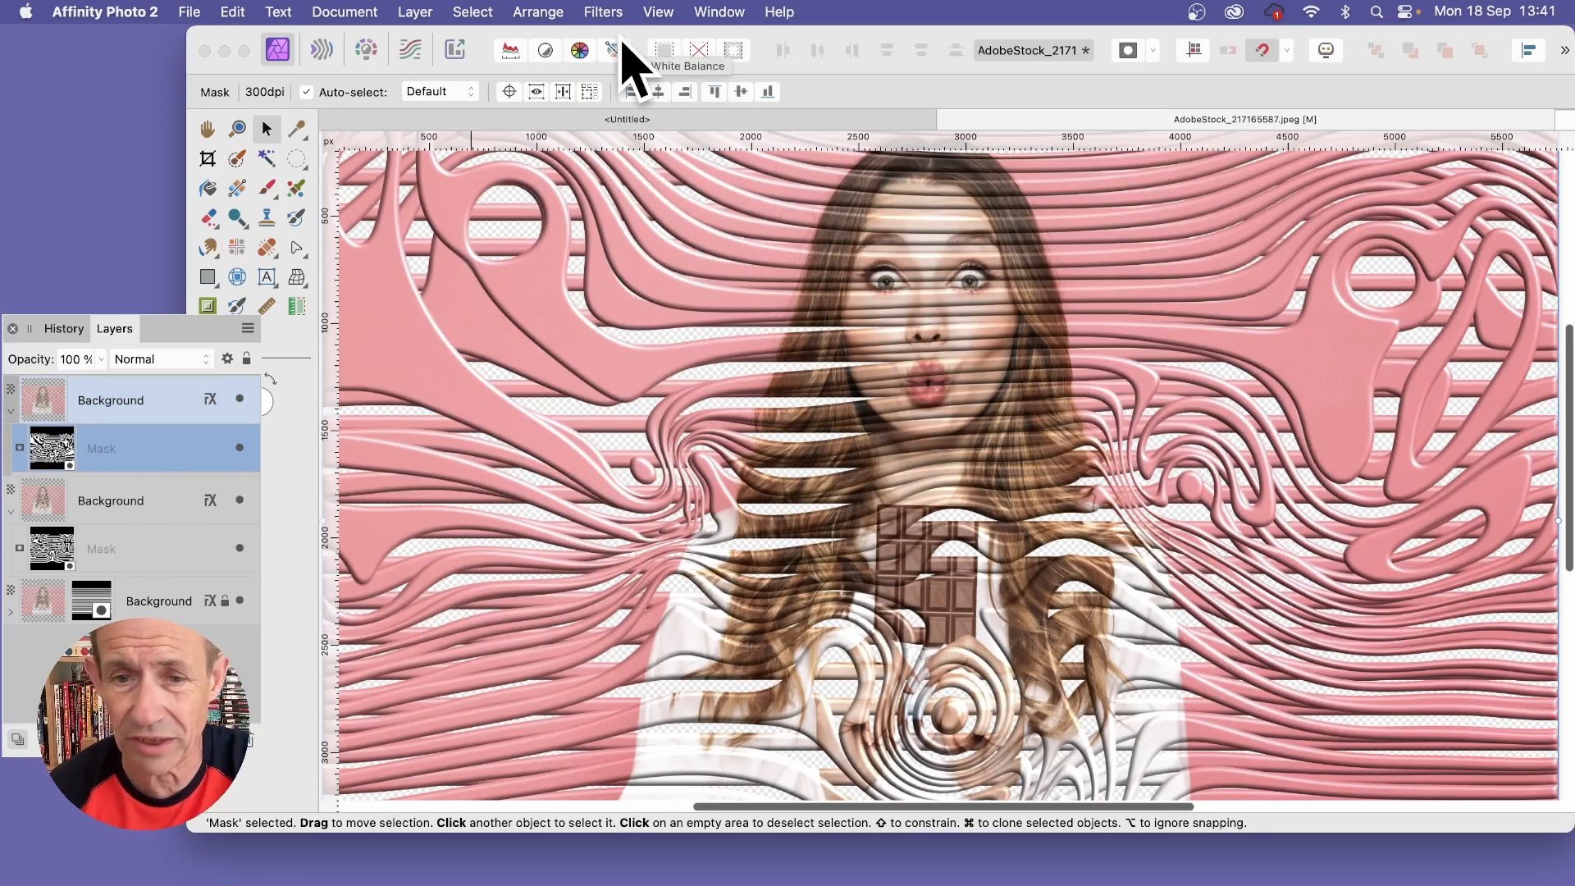
{"action": "left_click", "coordinate": [604, 13]}
{"action": "left_click", "coordinate": [603, 38]}
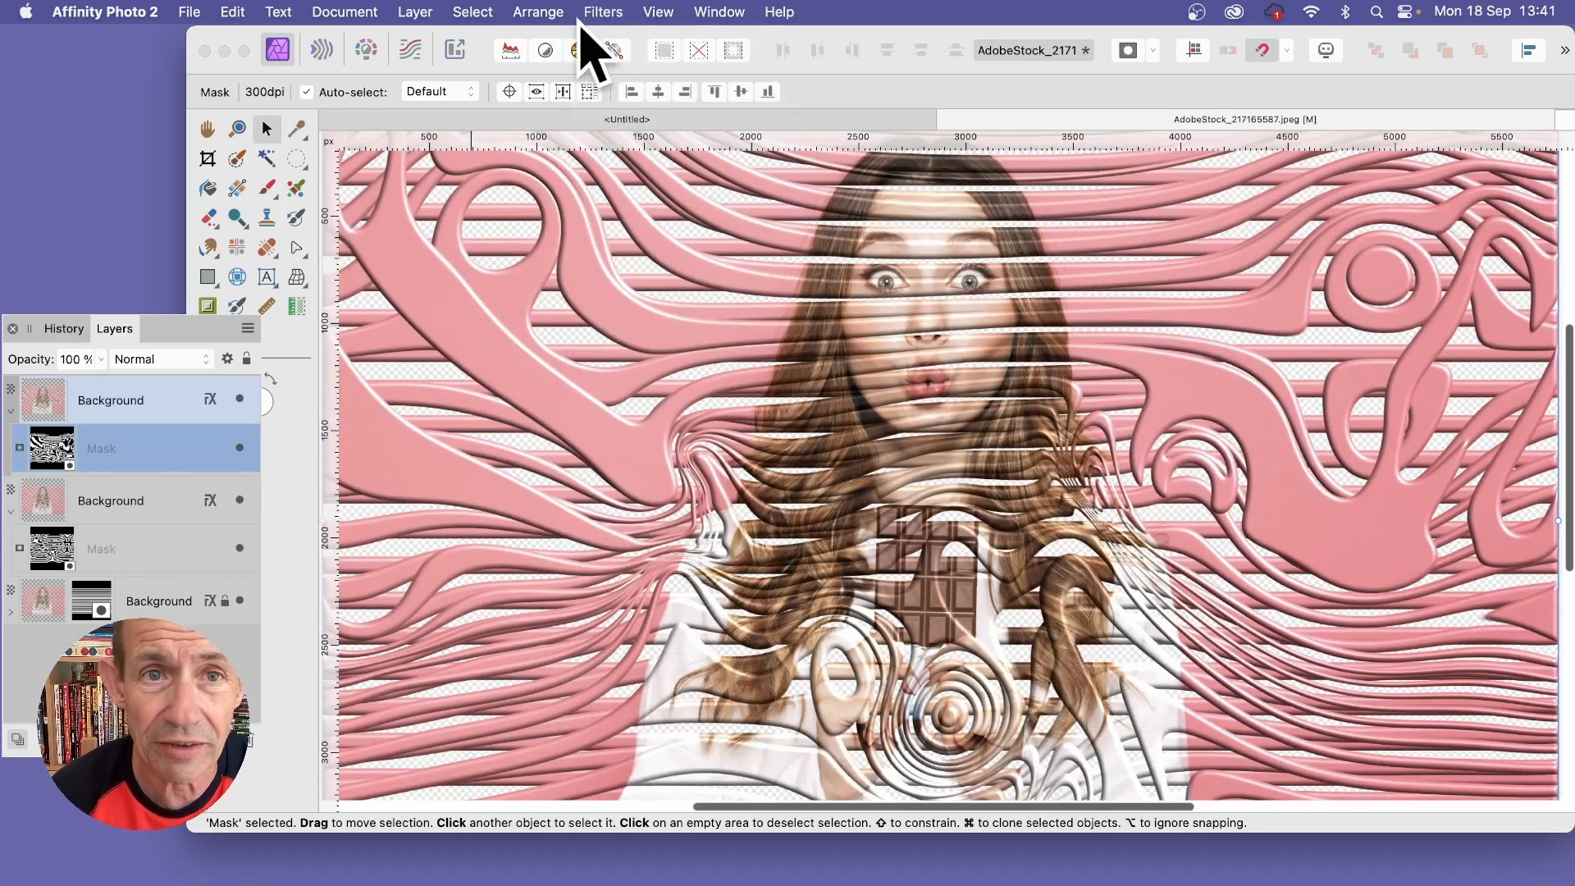
Step: Start a new Deform on the top mask, add an anchor by the lower hair, and pull a point above the hands far right
{"action": "left_click", "coordinate": [654, 14]}
{"action": "mouse_move", "coordinate": [603, 12]}
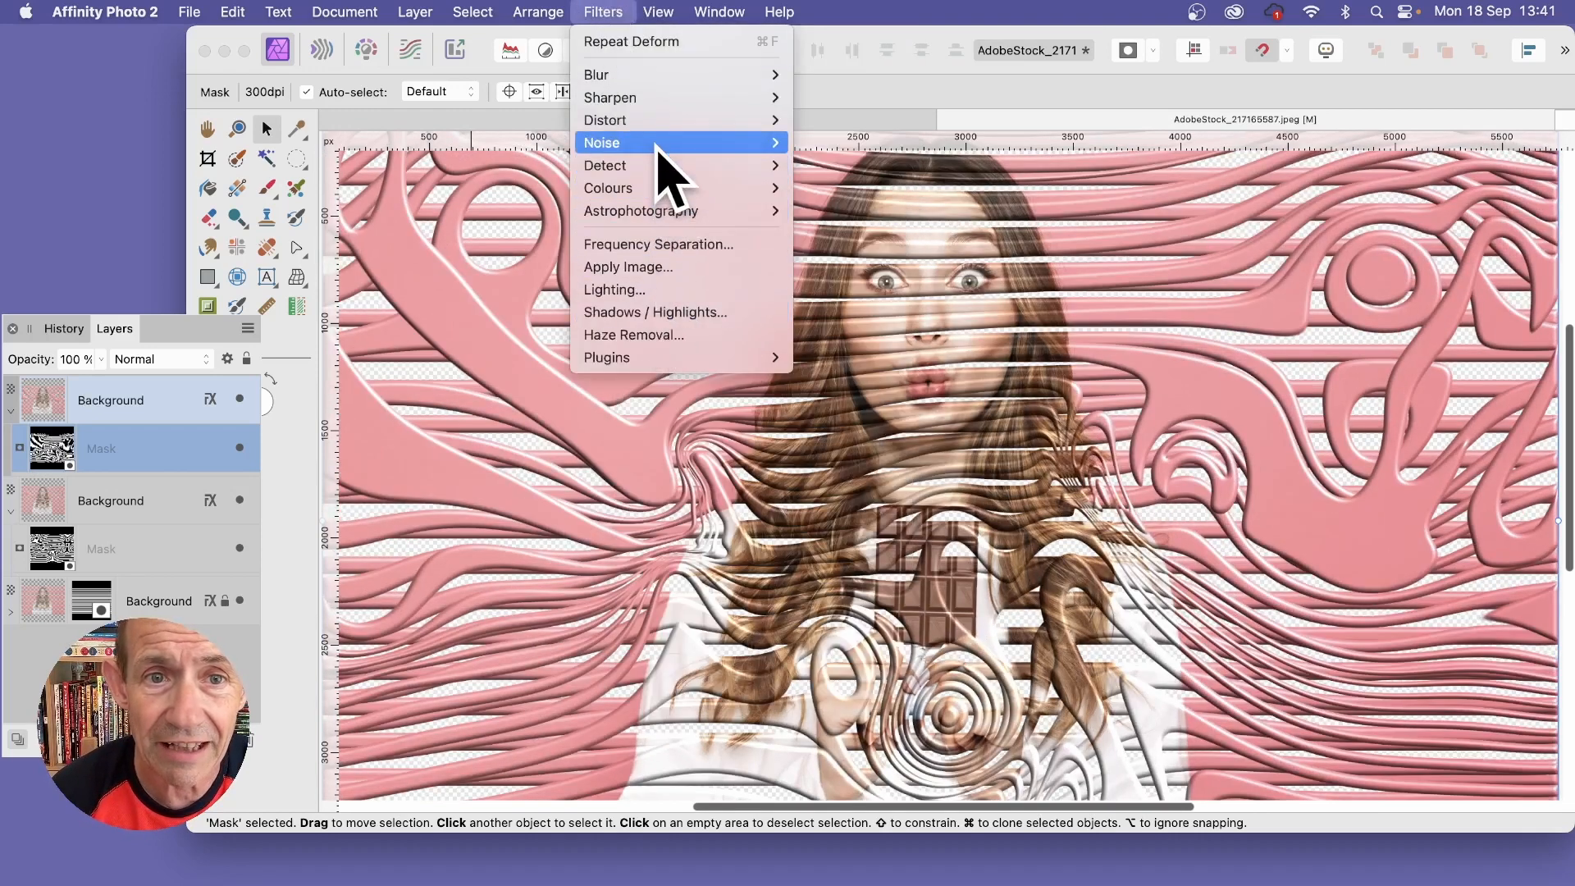
{"action": "mouse_move", "coordinate": [656, 120]}
{"action": "left_click", "coordinate": [880, 120]}
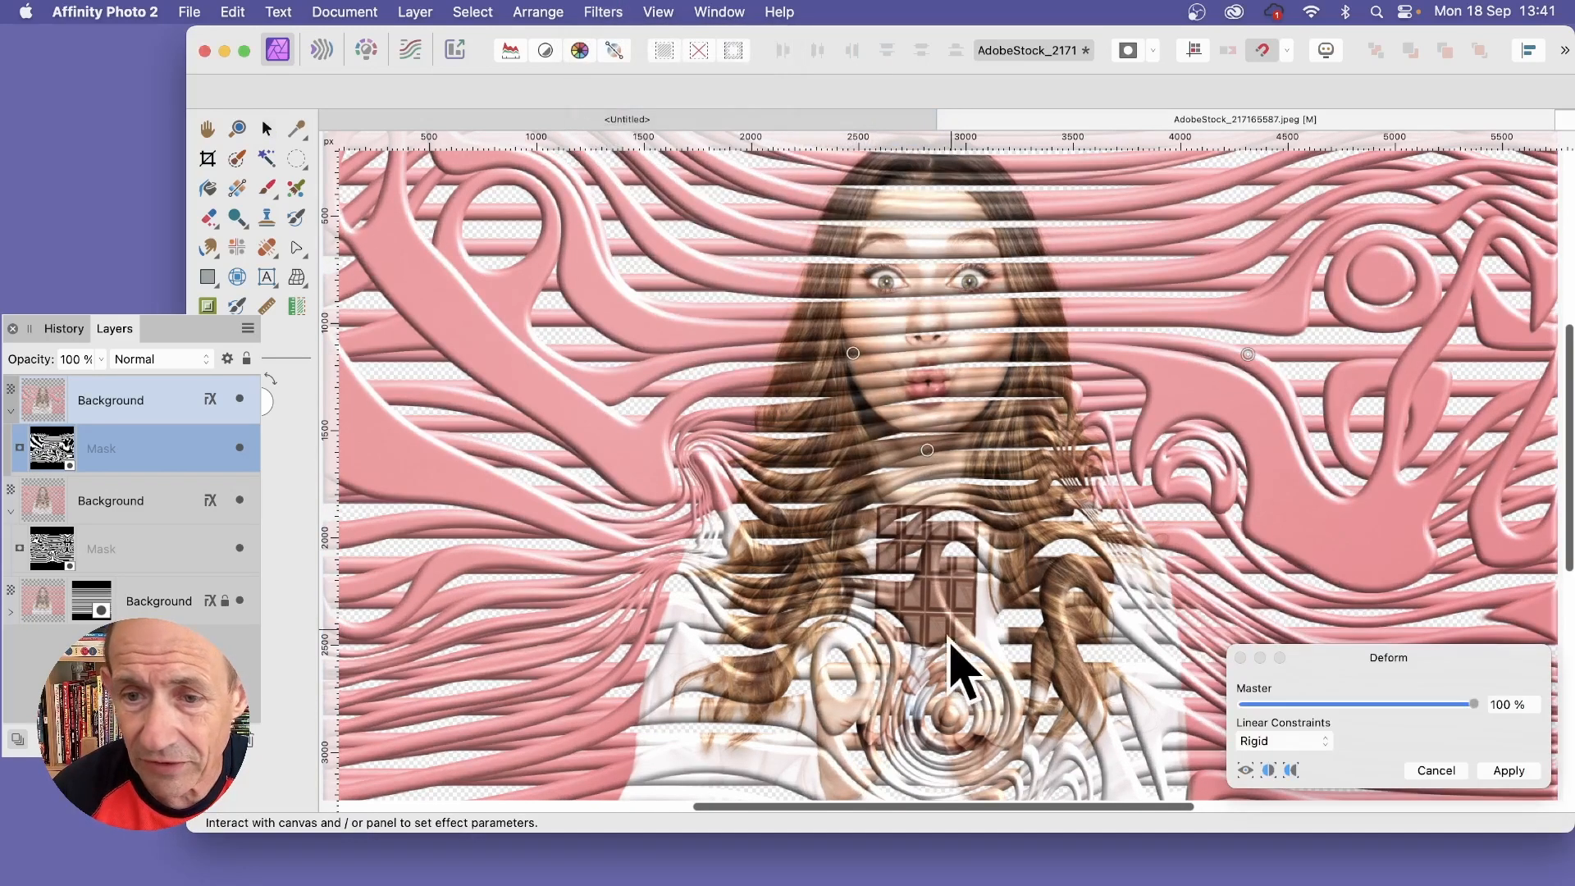
{"action": "left_click", "coordinate": [764, 666]}
{"action": "left_click", "coordinate": [925, 655]}
{"action": "left_click_drag", "start_coordinate": [944, 656], "coordinate": [1448, 582]}
Step: Pull Deform points from the hair beside the neck and the lower-left background toward the photo's left edge, and apply the distortion
{"action": "left_click", "coordinate": [785, 424]}
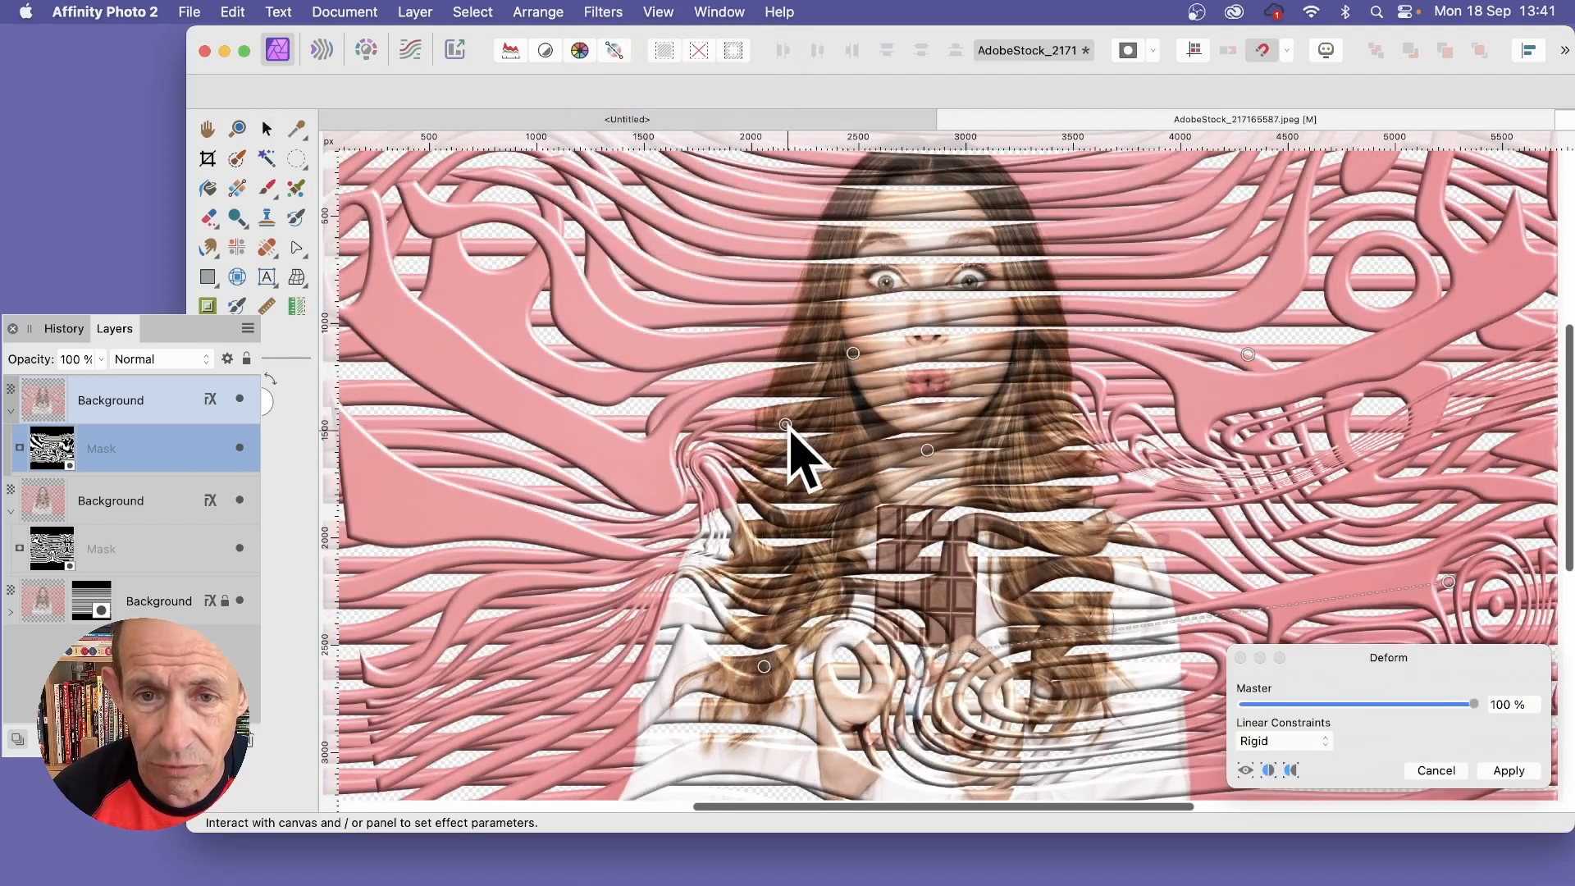
{"action": "left_click_drag", "start_coordinate": [787, 425], "coordinate": [318, 505]}
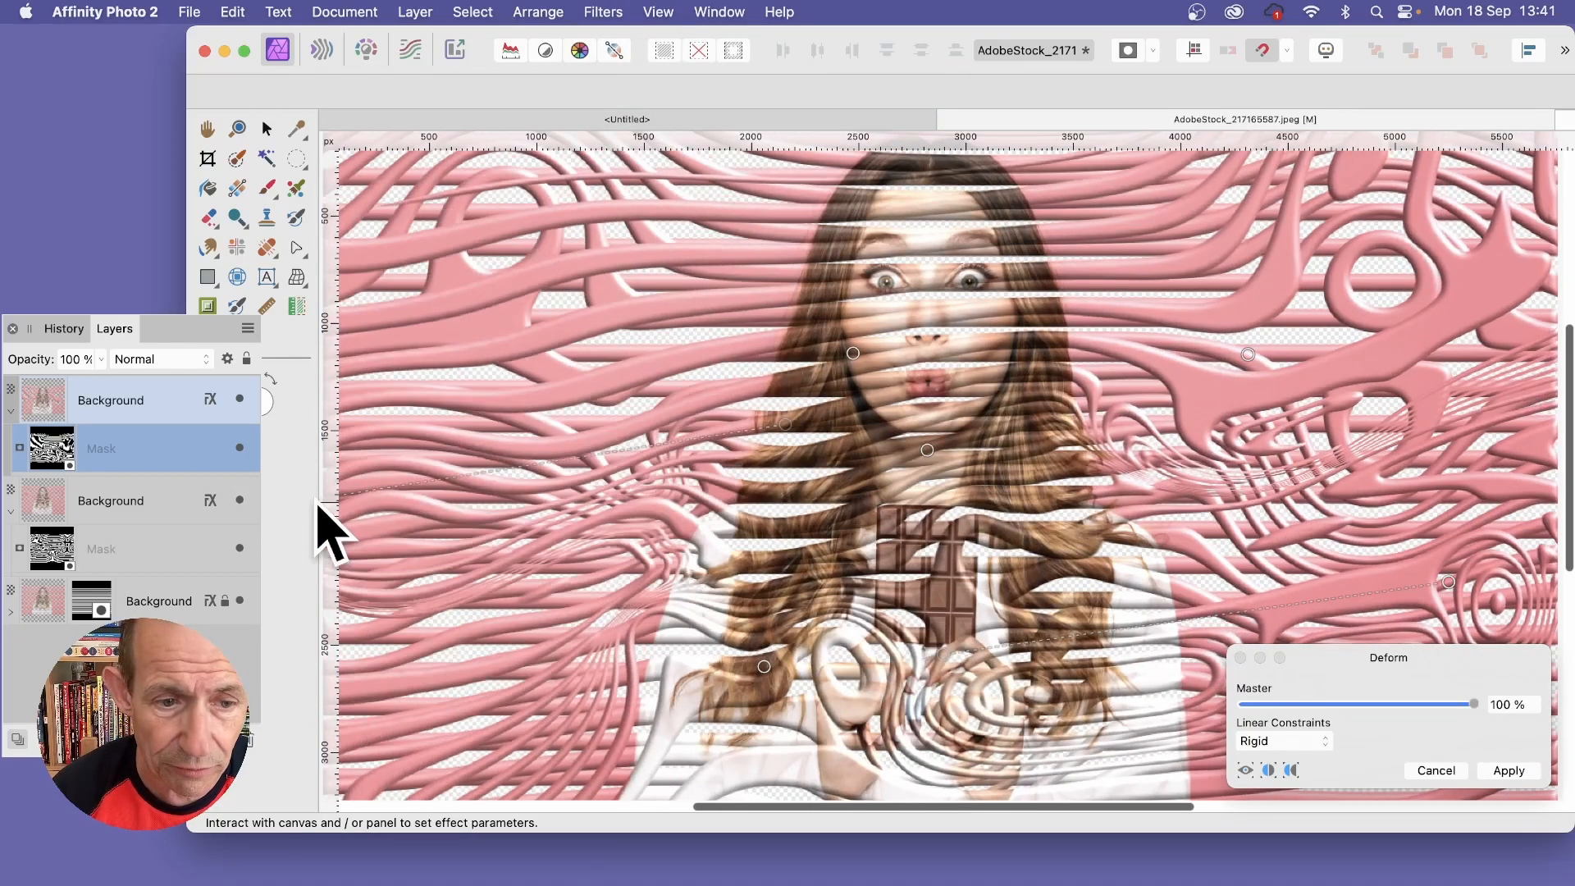
{"action": "left_click", "coordinate": [551, 634]}
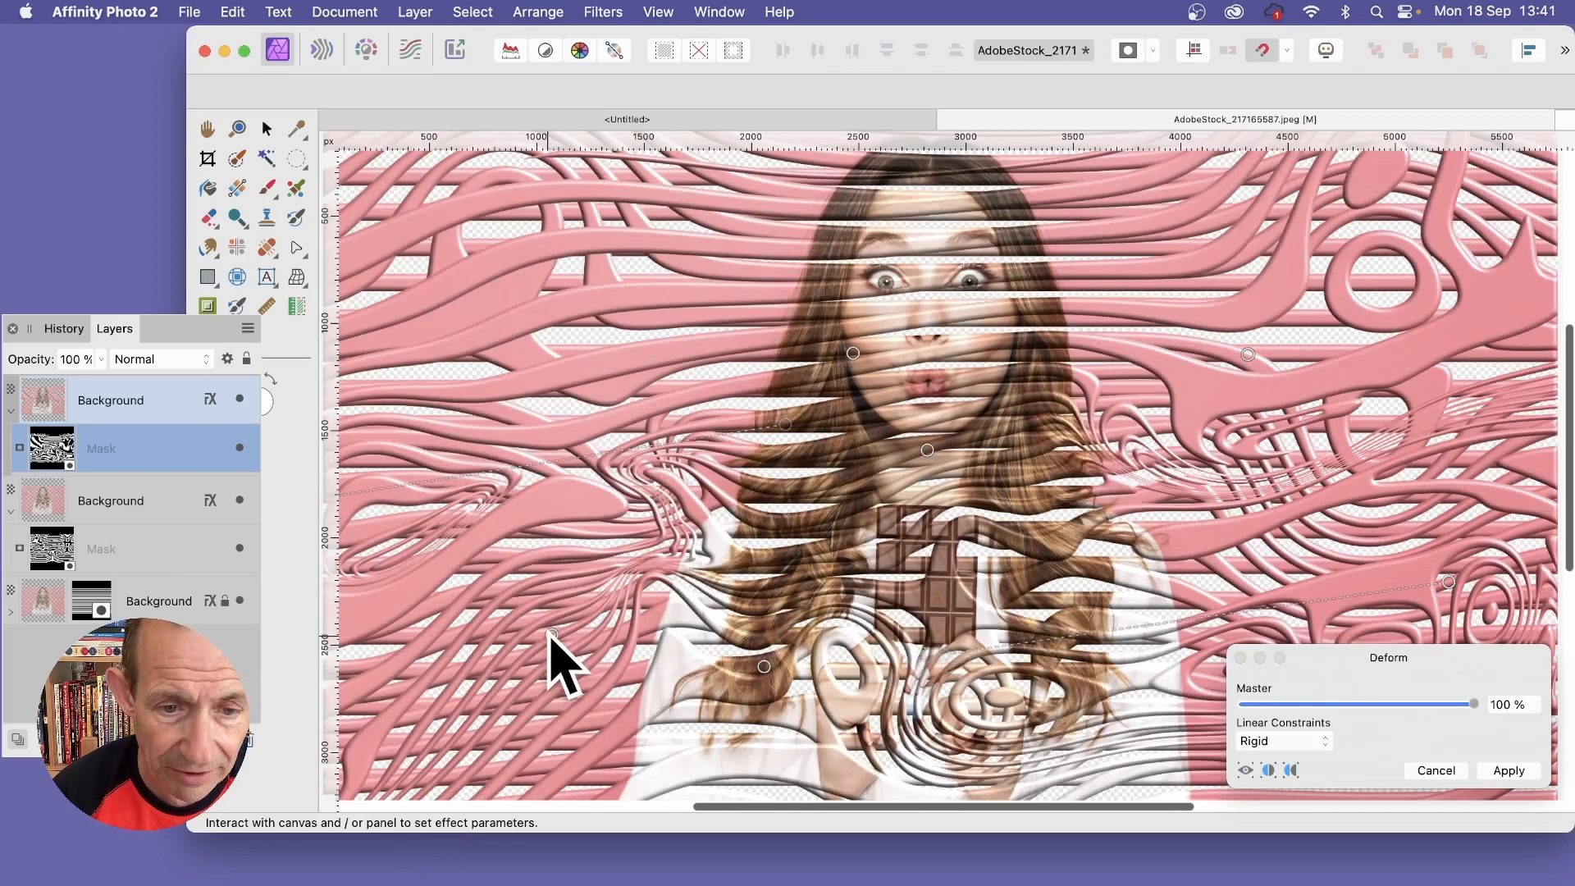
{"action": "left_click_drag", "start_coordinate": [550, 634], "coordinate": [363, 533]}
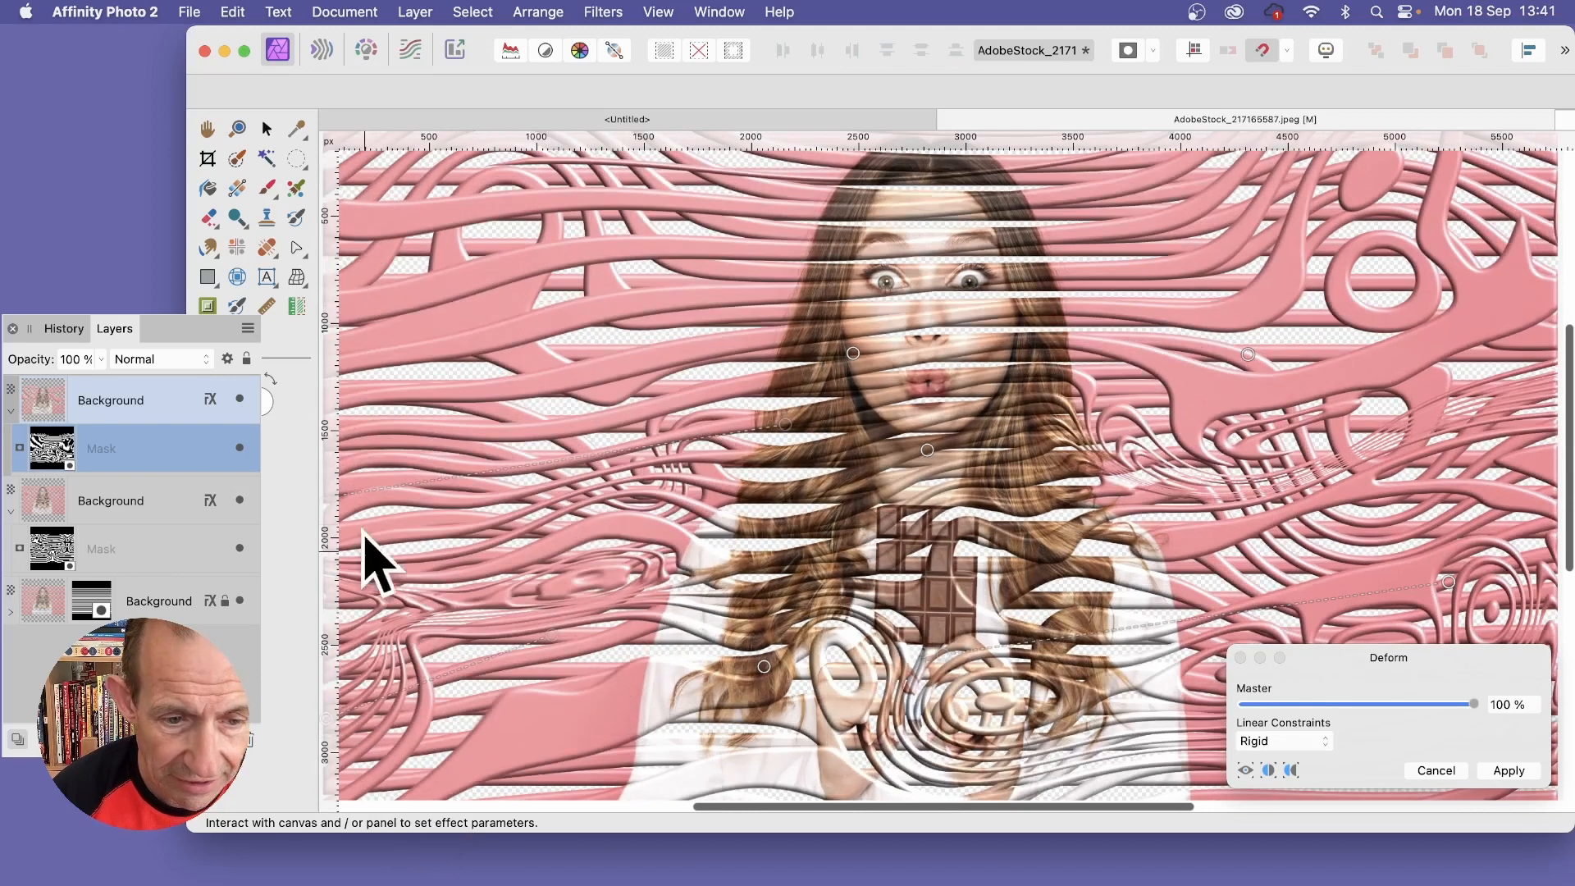
{"action": "left_click", "coordinate": [1508, 773]}
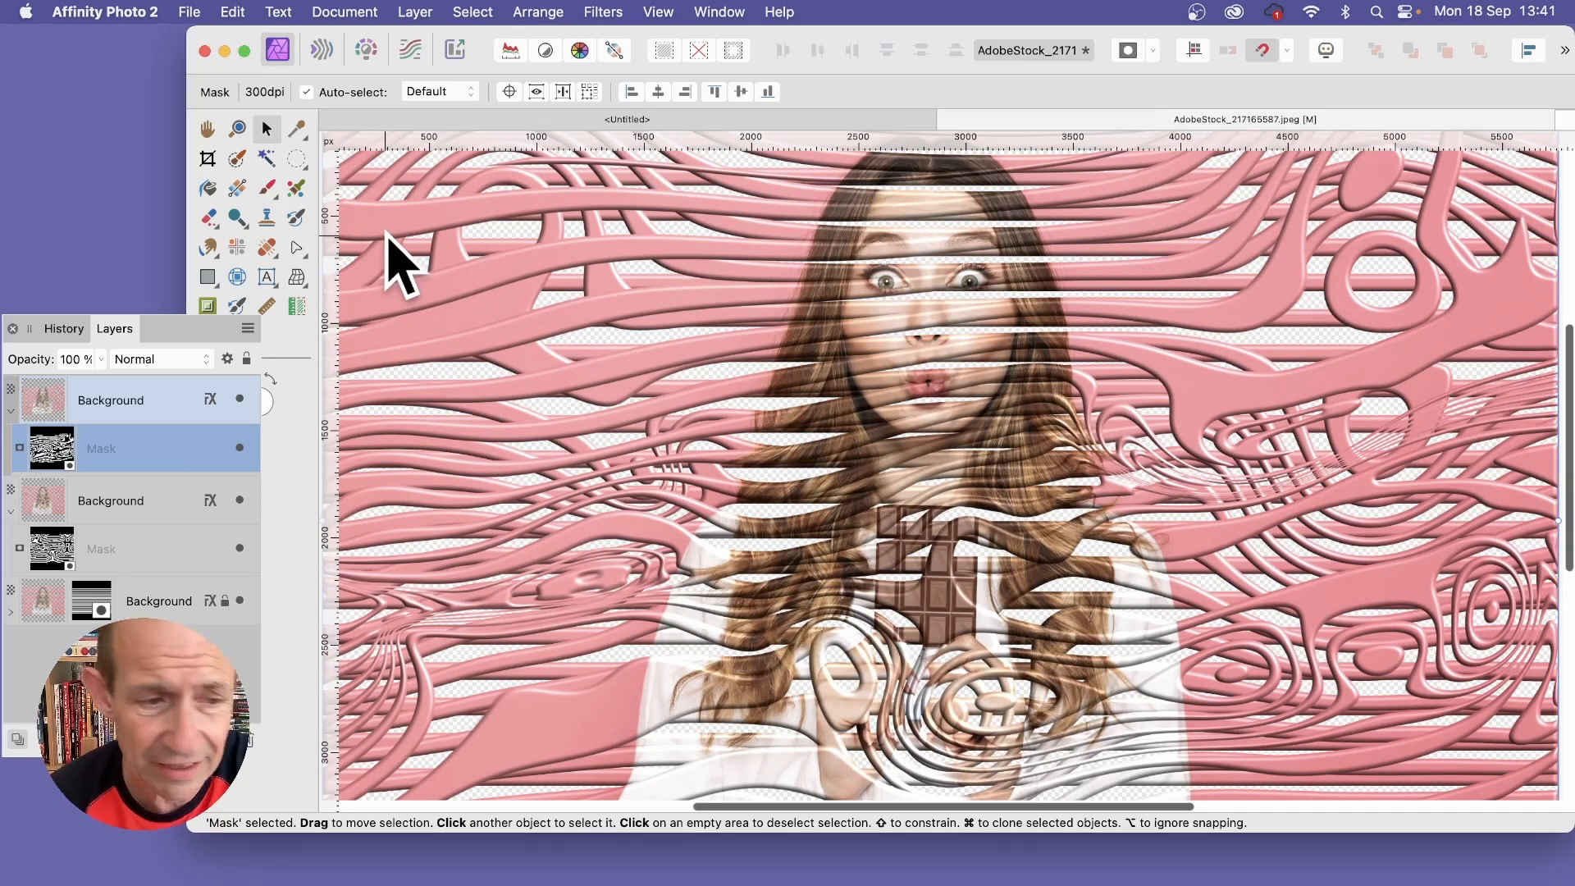
Step: Duplicate the locked bottom Background layer with its straight-striped mask
{"action": "left_click", "coordinate": [82, 402]}
{"action": "left_click", "coordinate": [45, 605]}
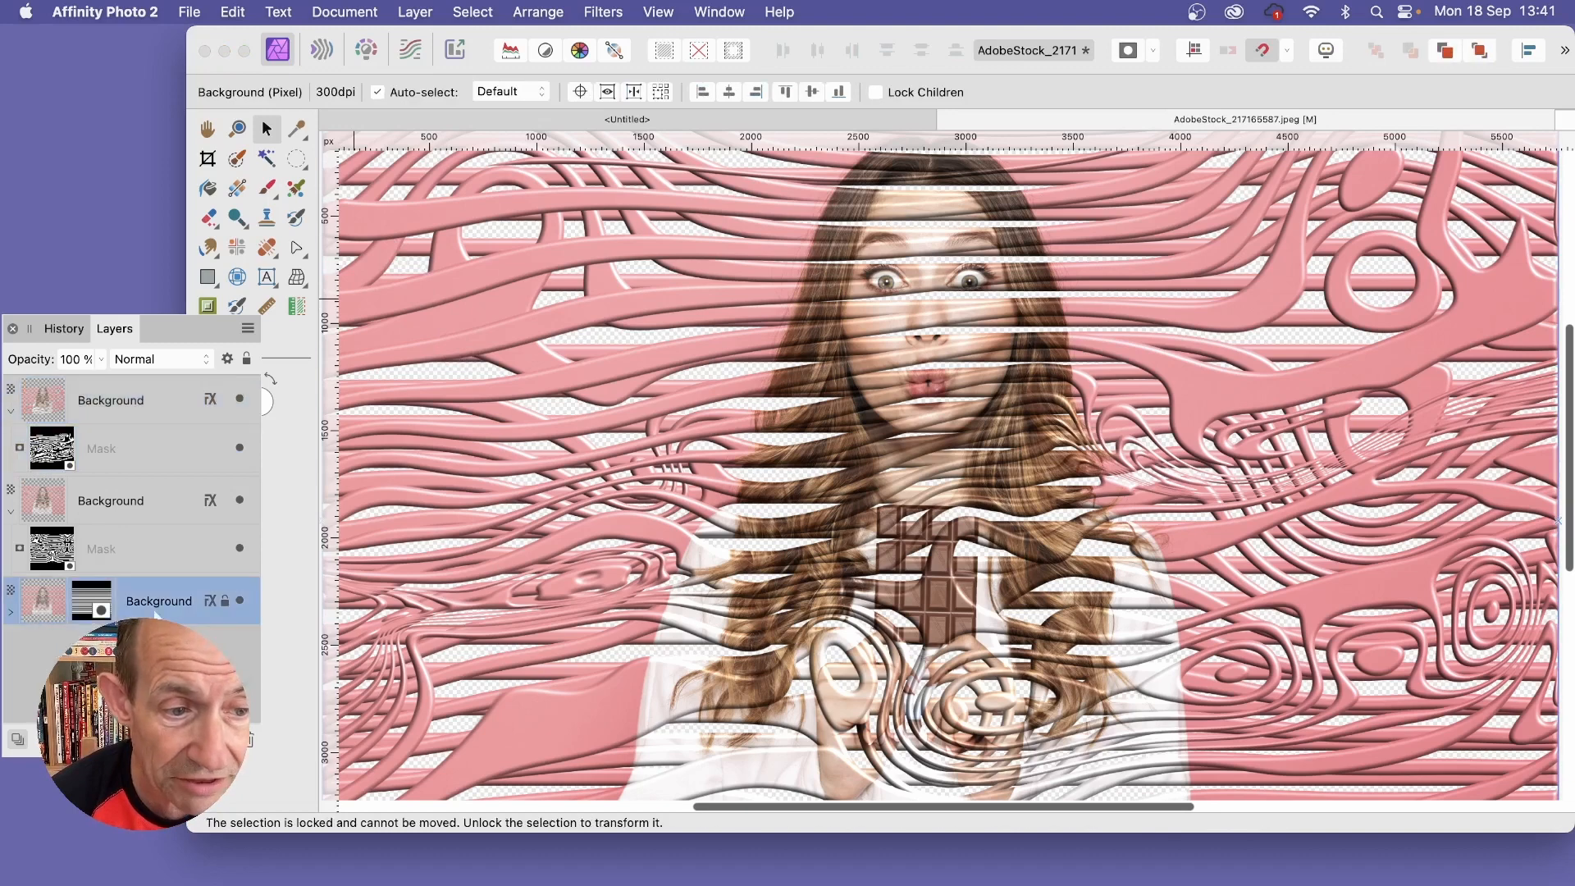
{"action": "left_click", "coordinate": [422, 11]}
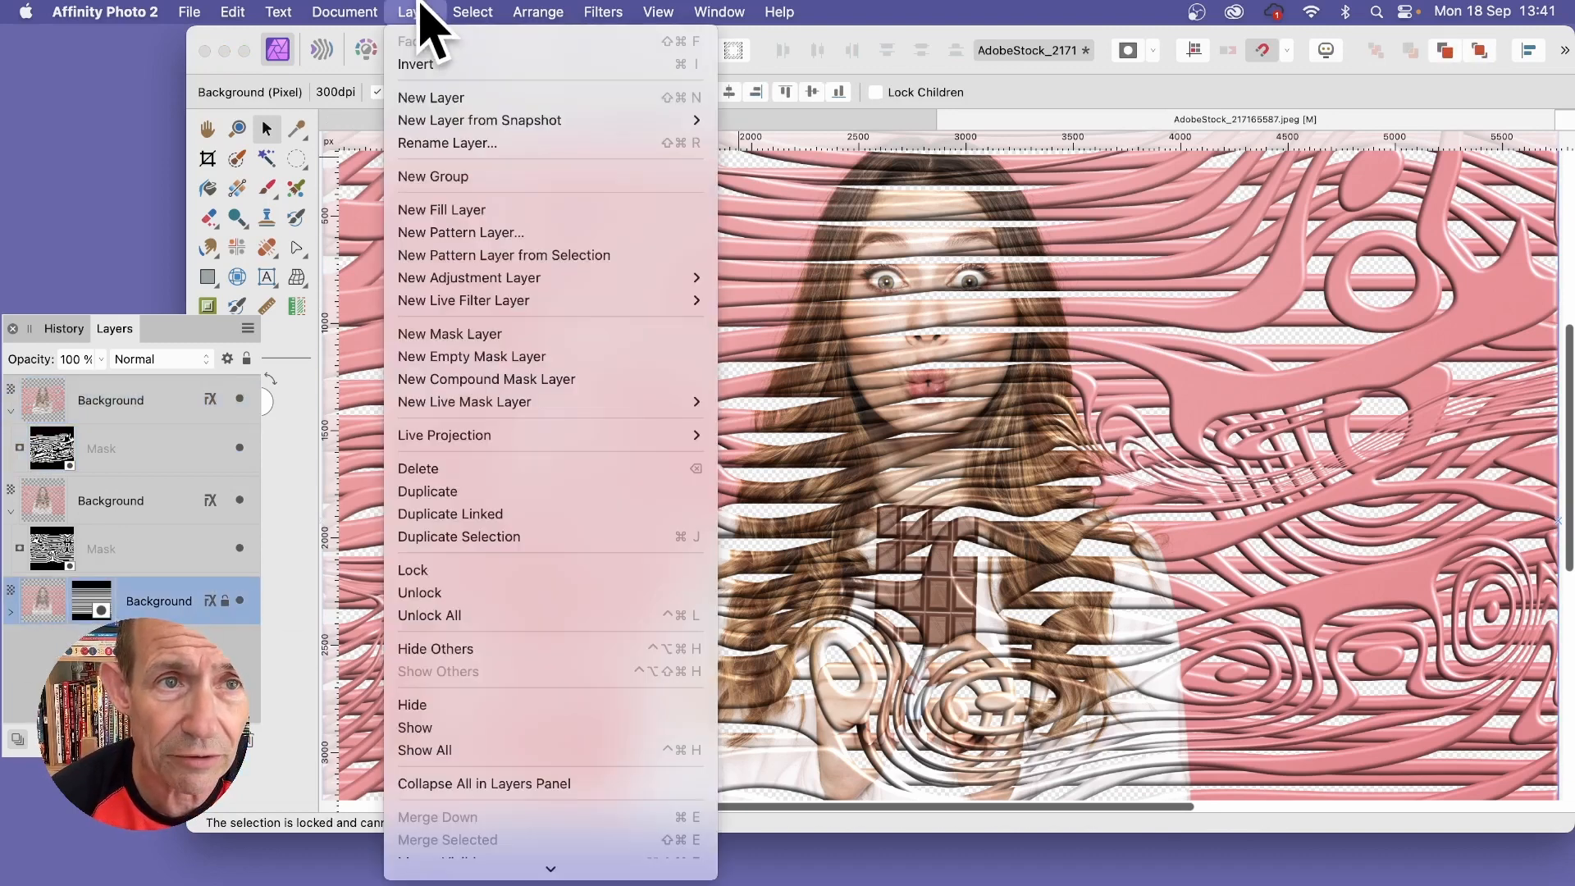
{"action": "left_click", "coordinate": [474, 490]}
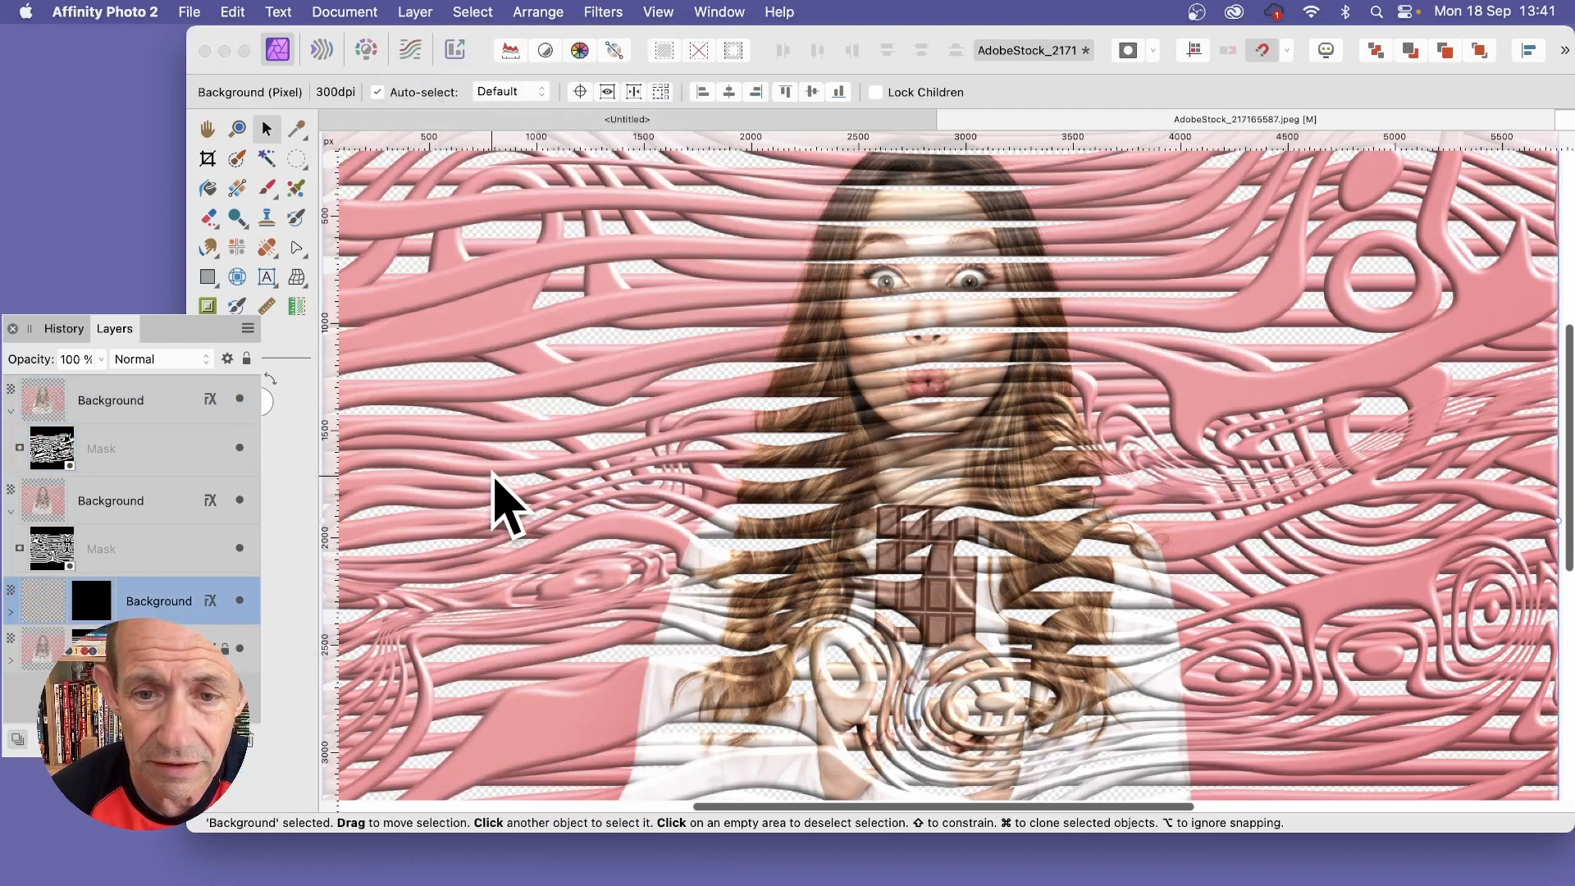
Step: Repeat the Deform filter twice on the new Background copy just above the locked bottom layer
{"action": "left_click", "coordinate": [603, 11]}
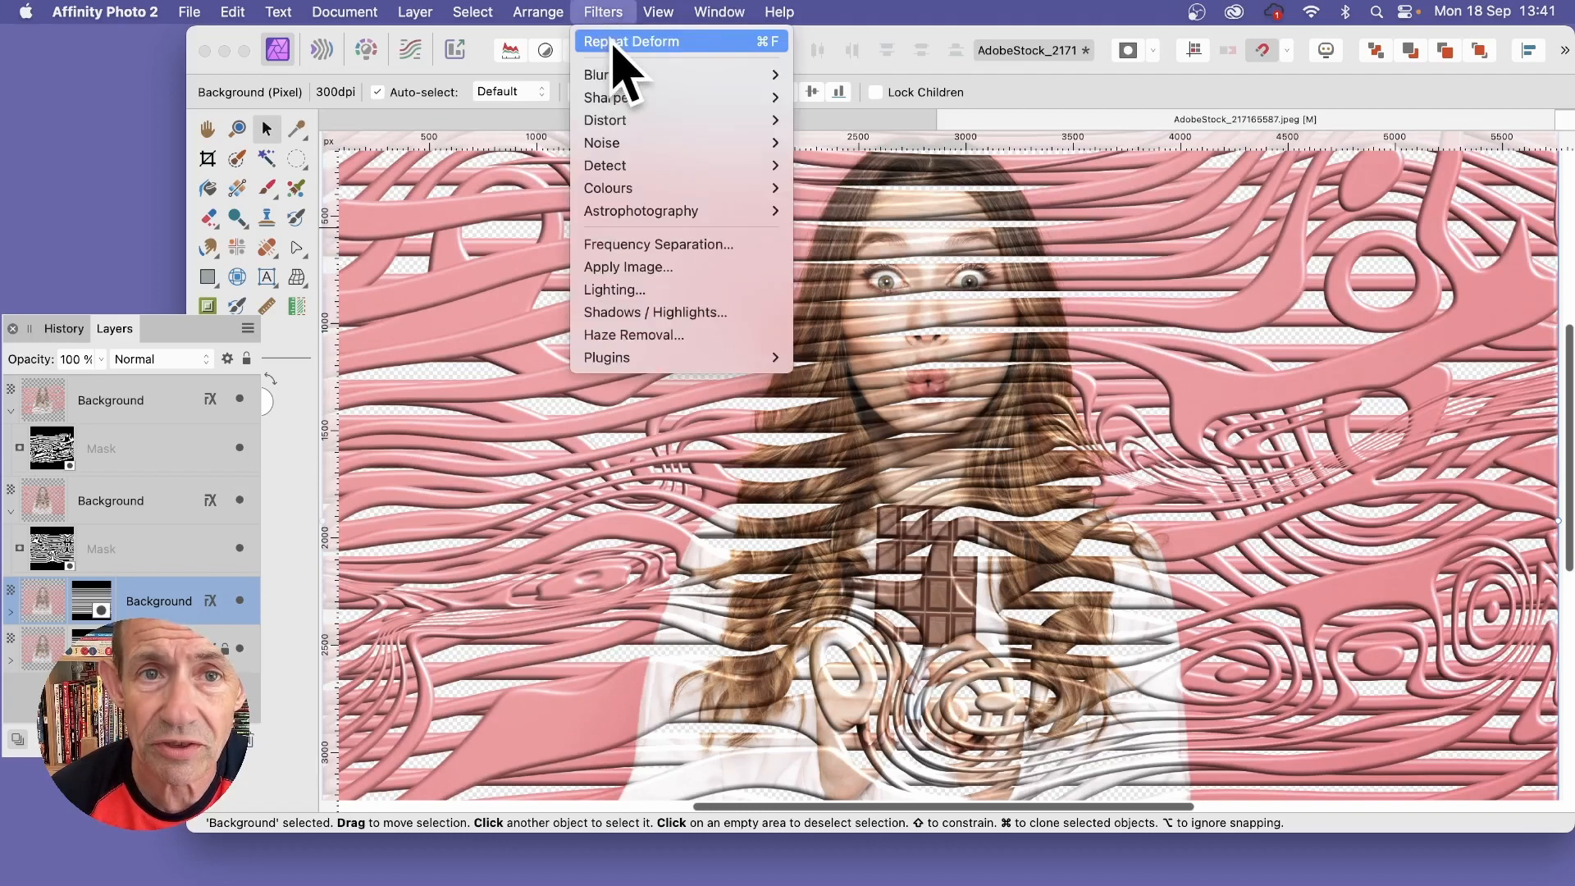
{"action": "left_click", "coordinate": [611, 41]}
{"action": "left_click", "coordinate": [612, 9]}
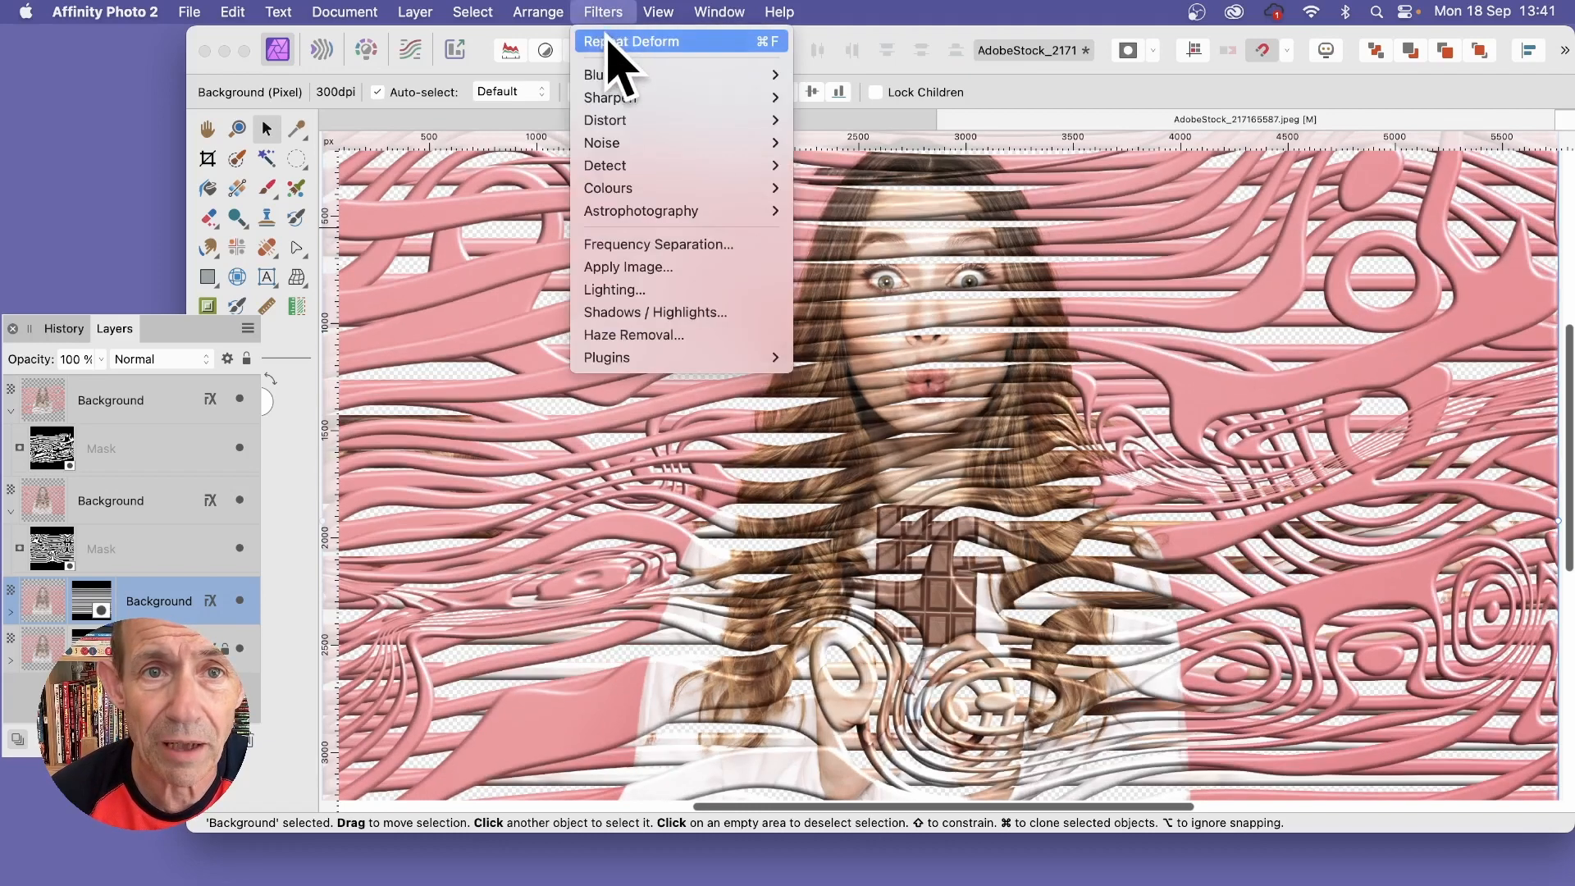
{"action": "left_click", "coordinate": [606, 49]}
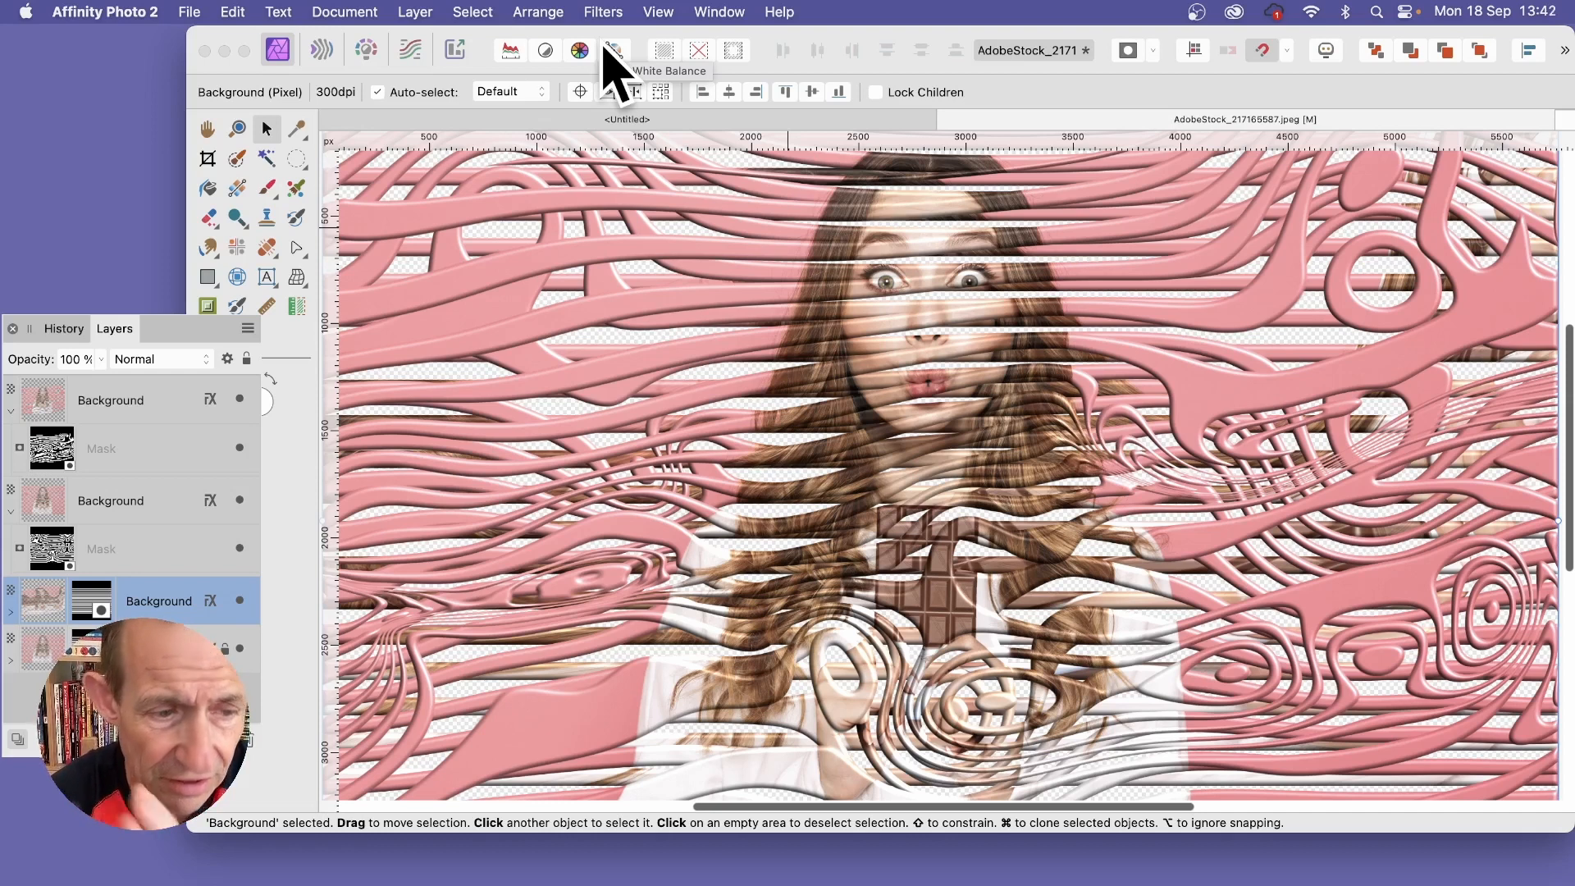
Step: Place a new pixel layer with a diagonal white-to-black linear gradient beneath all the Background layers
{"action": "left_click", "coordinate": [181, 642]}
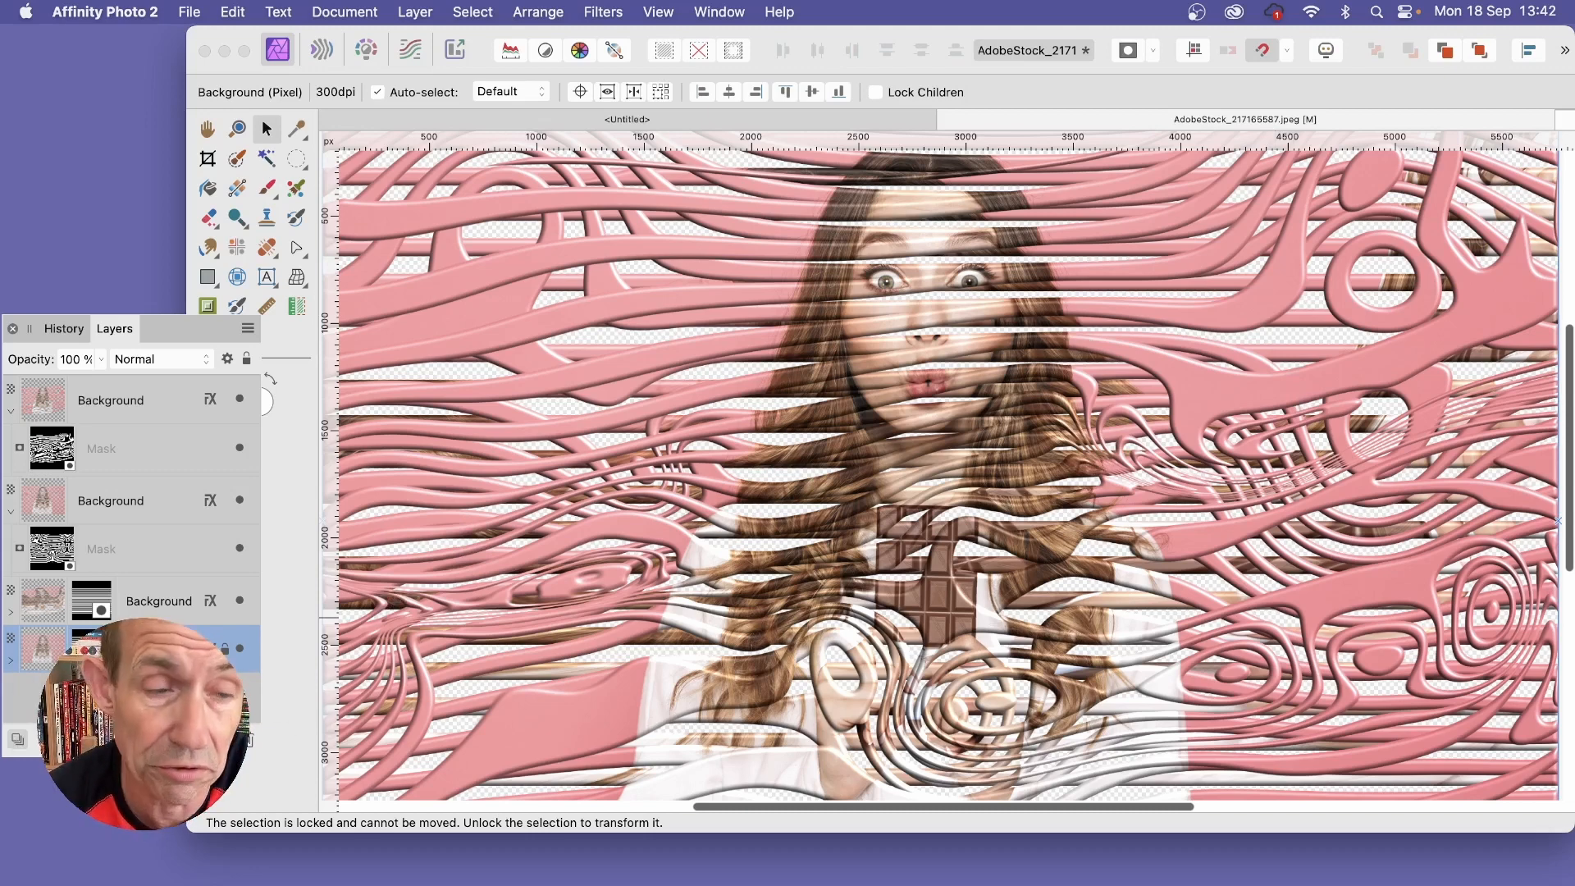
{"action": "key", "text": "alt+super+d"}
{"action": "left_click", "coordinate": [419, 11]}
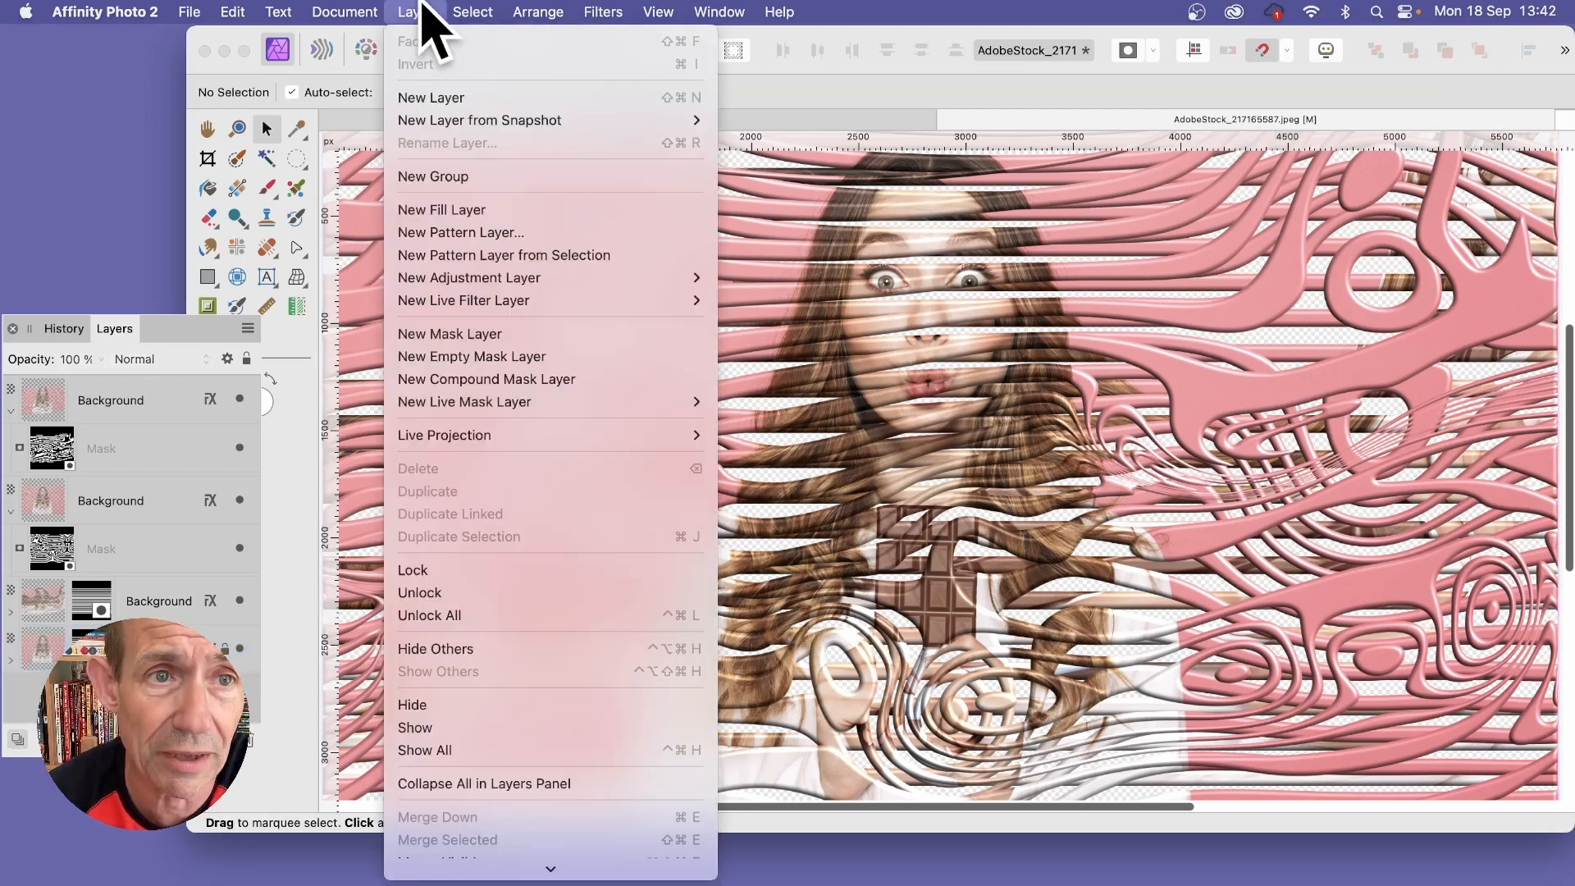
{"action": "left_click", "coordinate": [428, 103]}
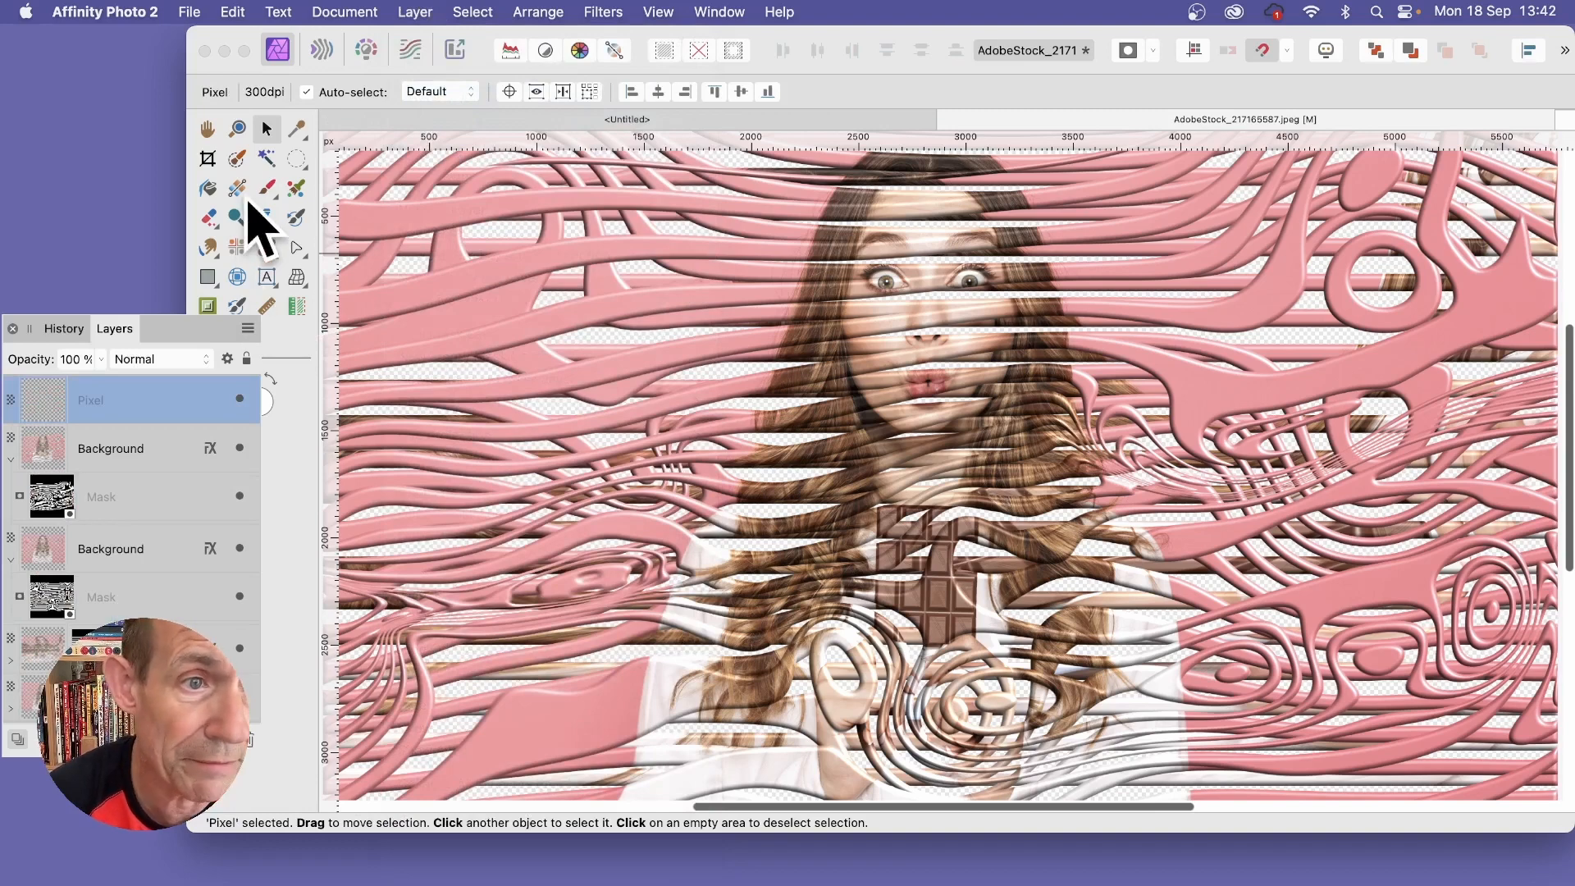
{"action": "left_click", "coordinate": [238, 188]}
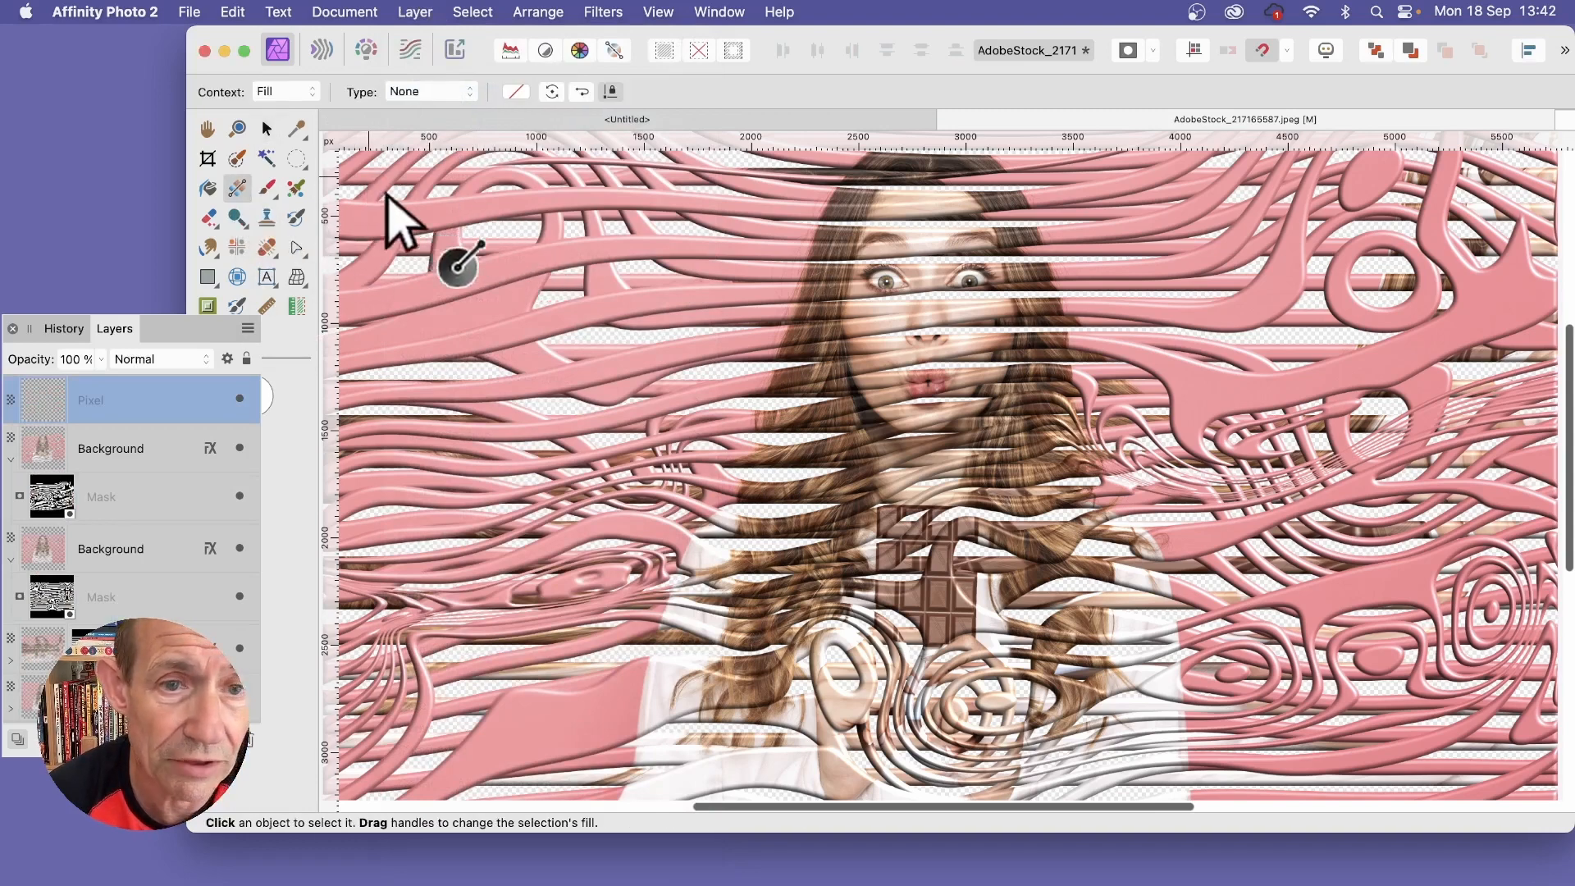
{"action": "left_click_drag", "start_coordinate": [369, 178], "coordinate": [1337, 584]}
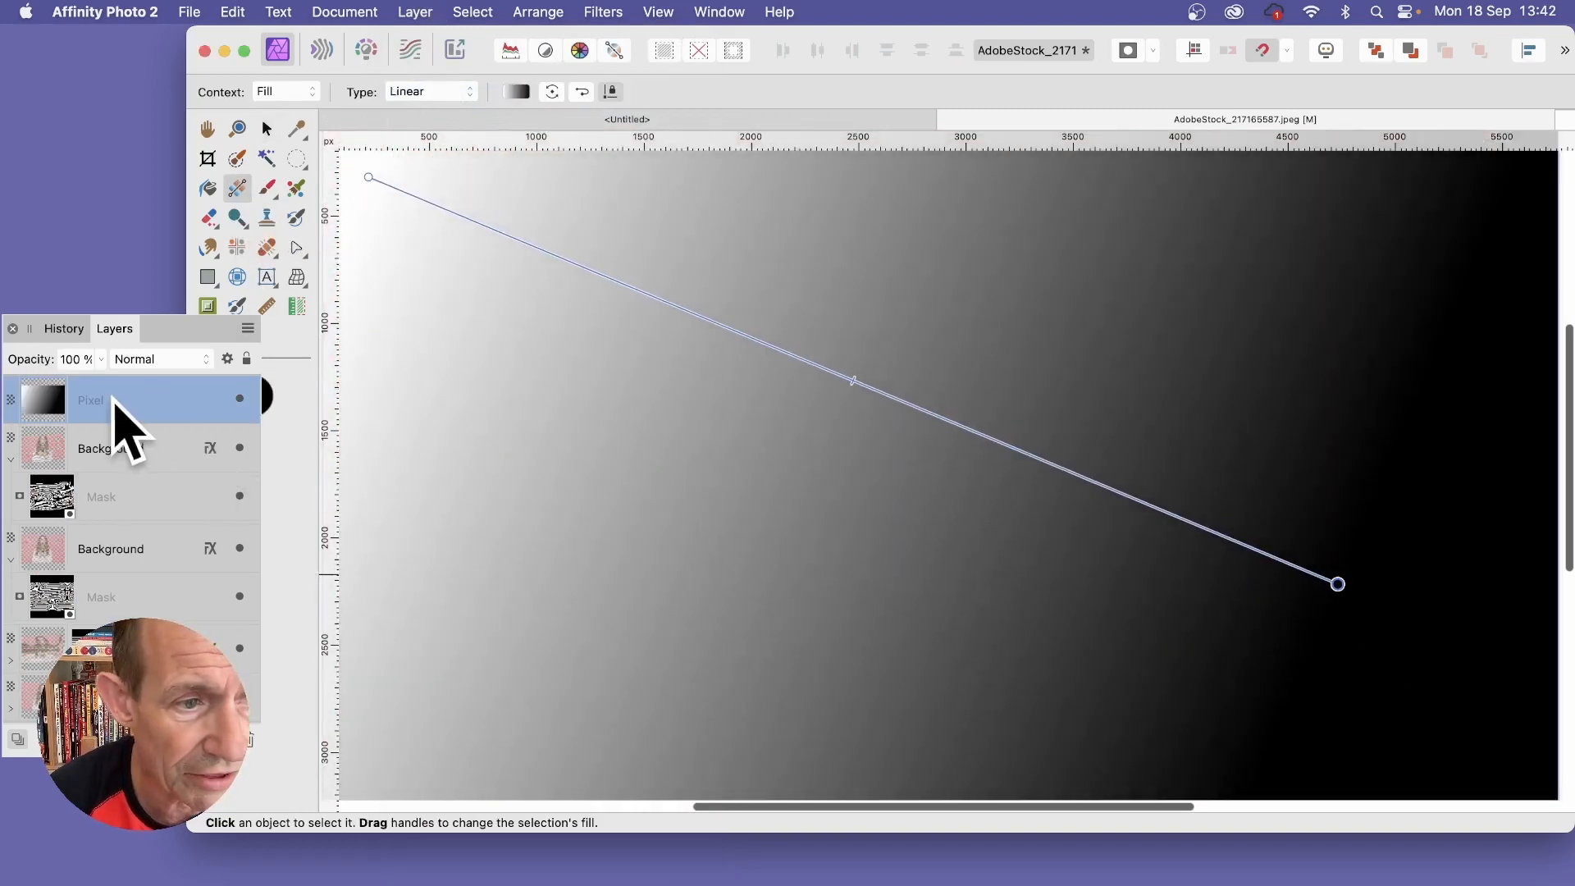
{"action": "left_click_drag", "start_coordinate": [116, 400], "coordinate": [82, 705]}
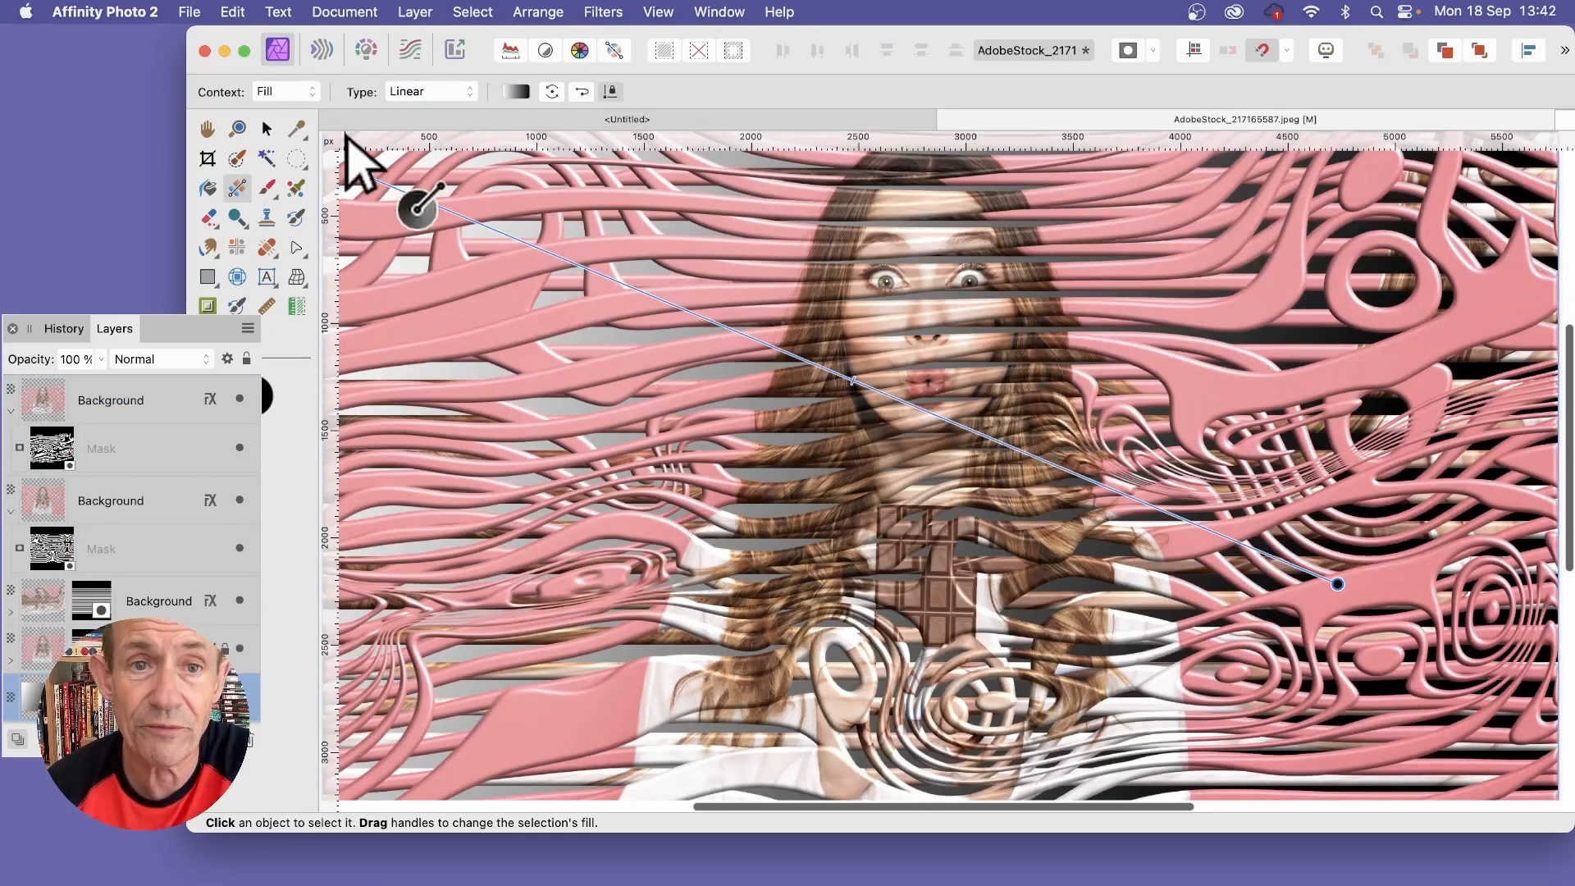
Step: Try a solid fill in white and in light green on the bottom pixel layer, and delete that layer
{"action": "left_click", "coordinate": [164, 324]}
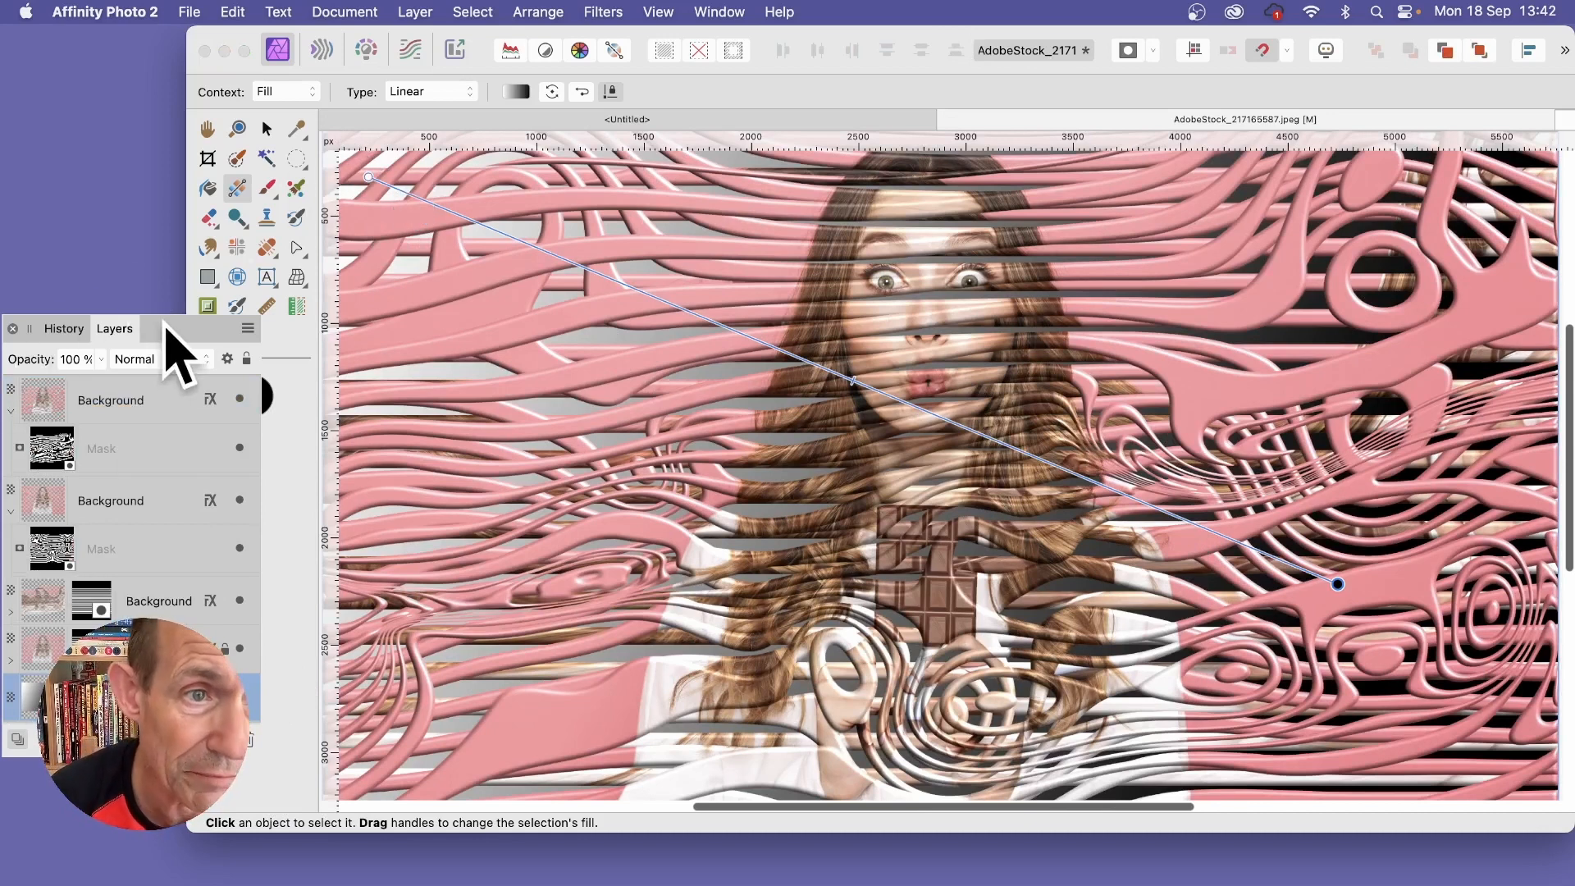
{"action": "left_click", "coordinate": [456, 92]}
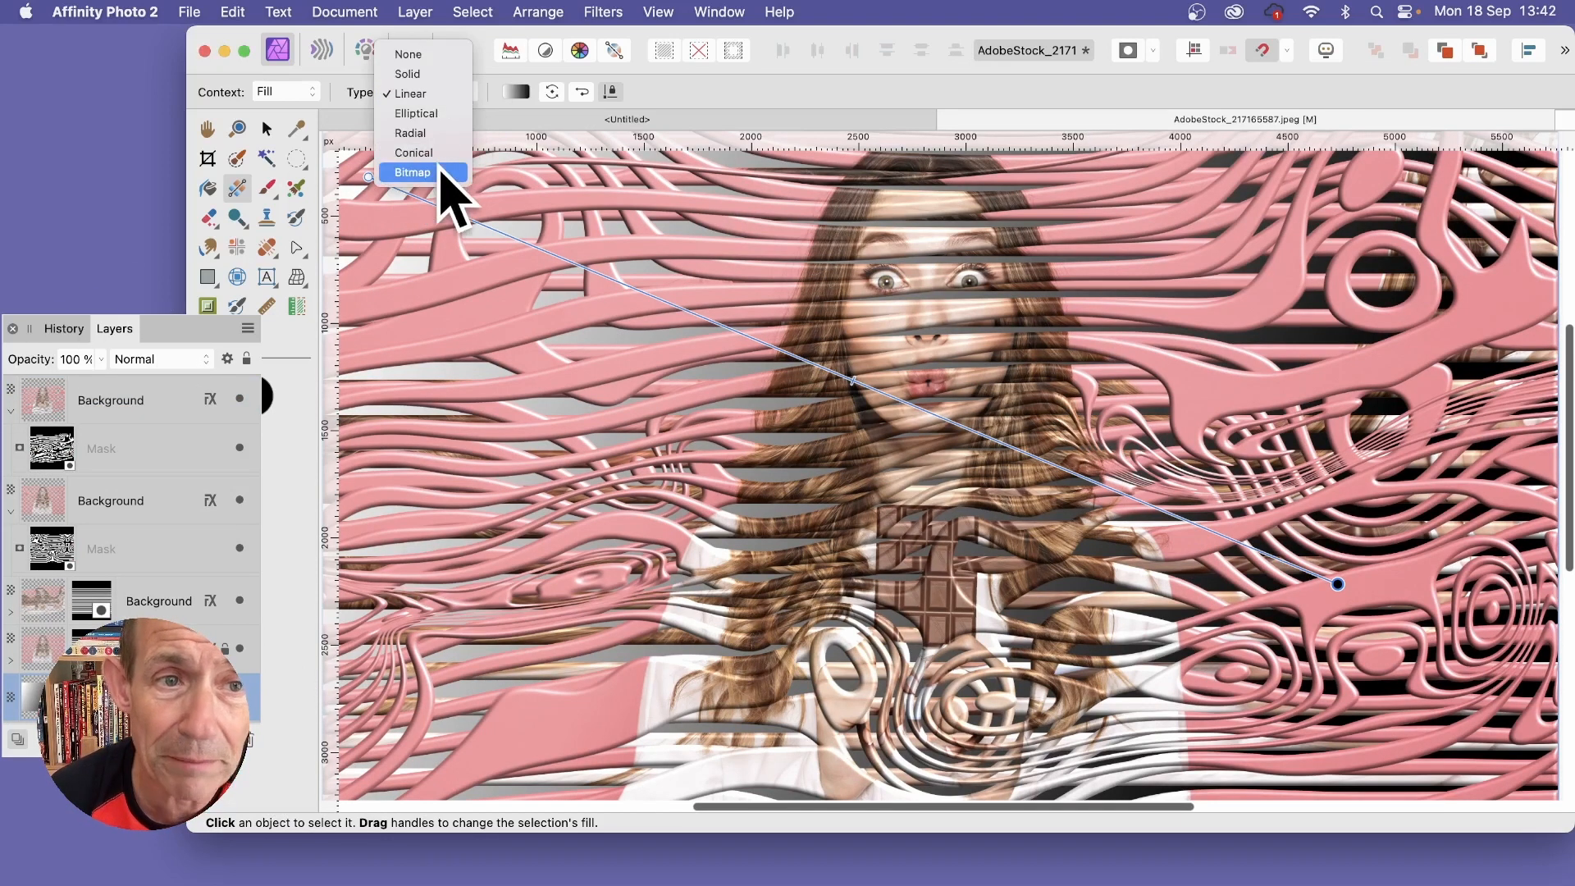
{"action": "left_click", "coordinate": [423, 76]}
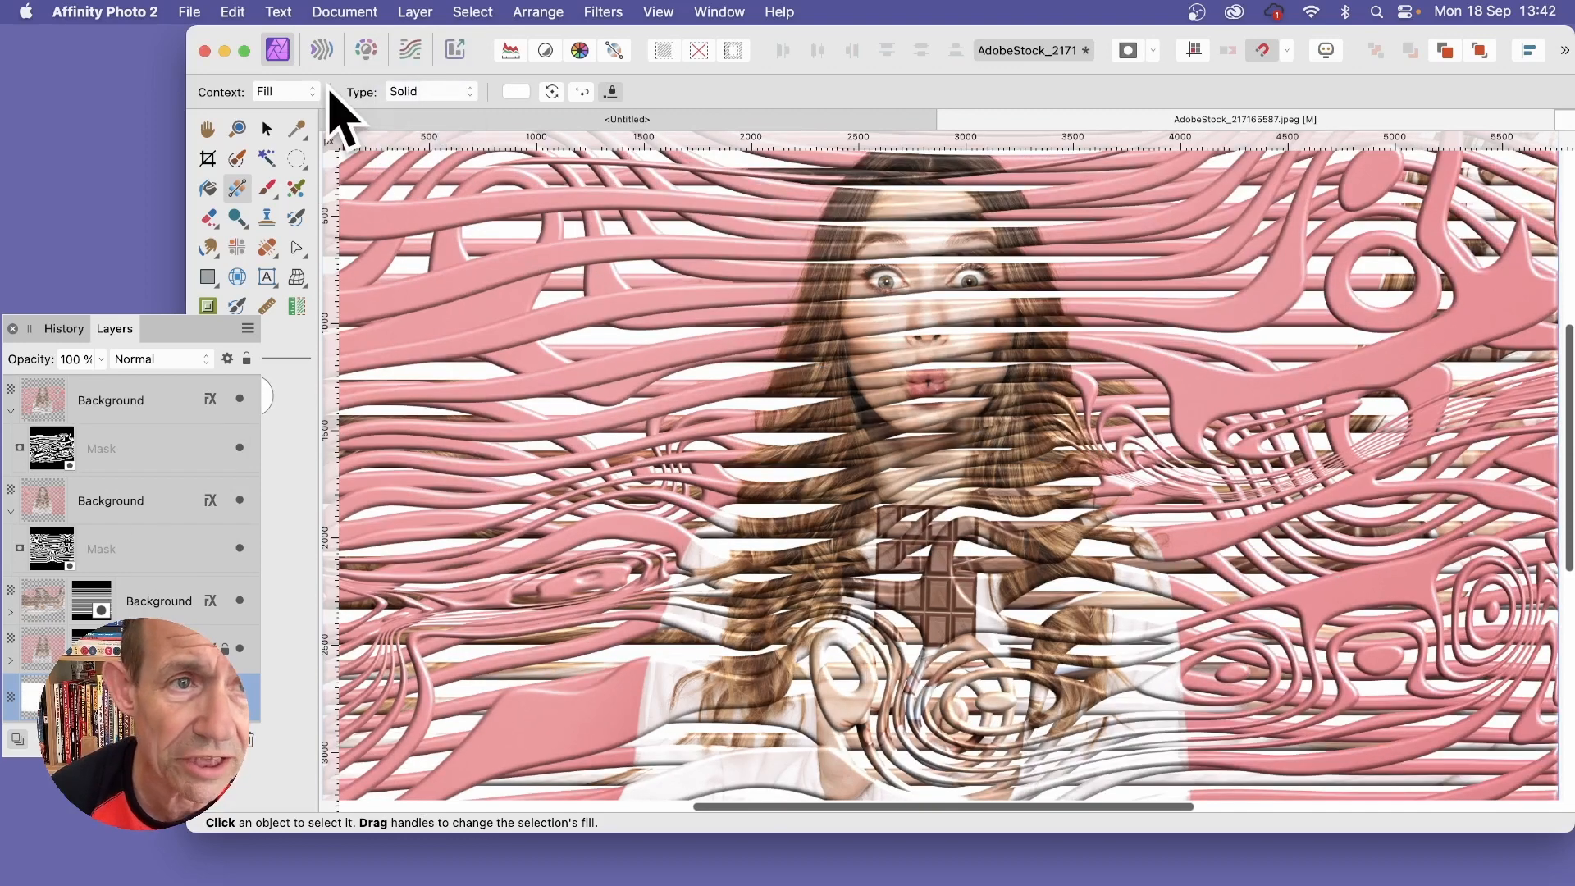
{"action": "left_click", "coordinate": [516, 92]}
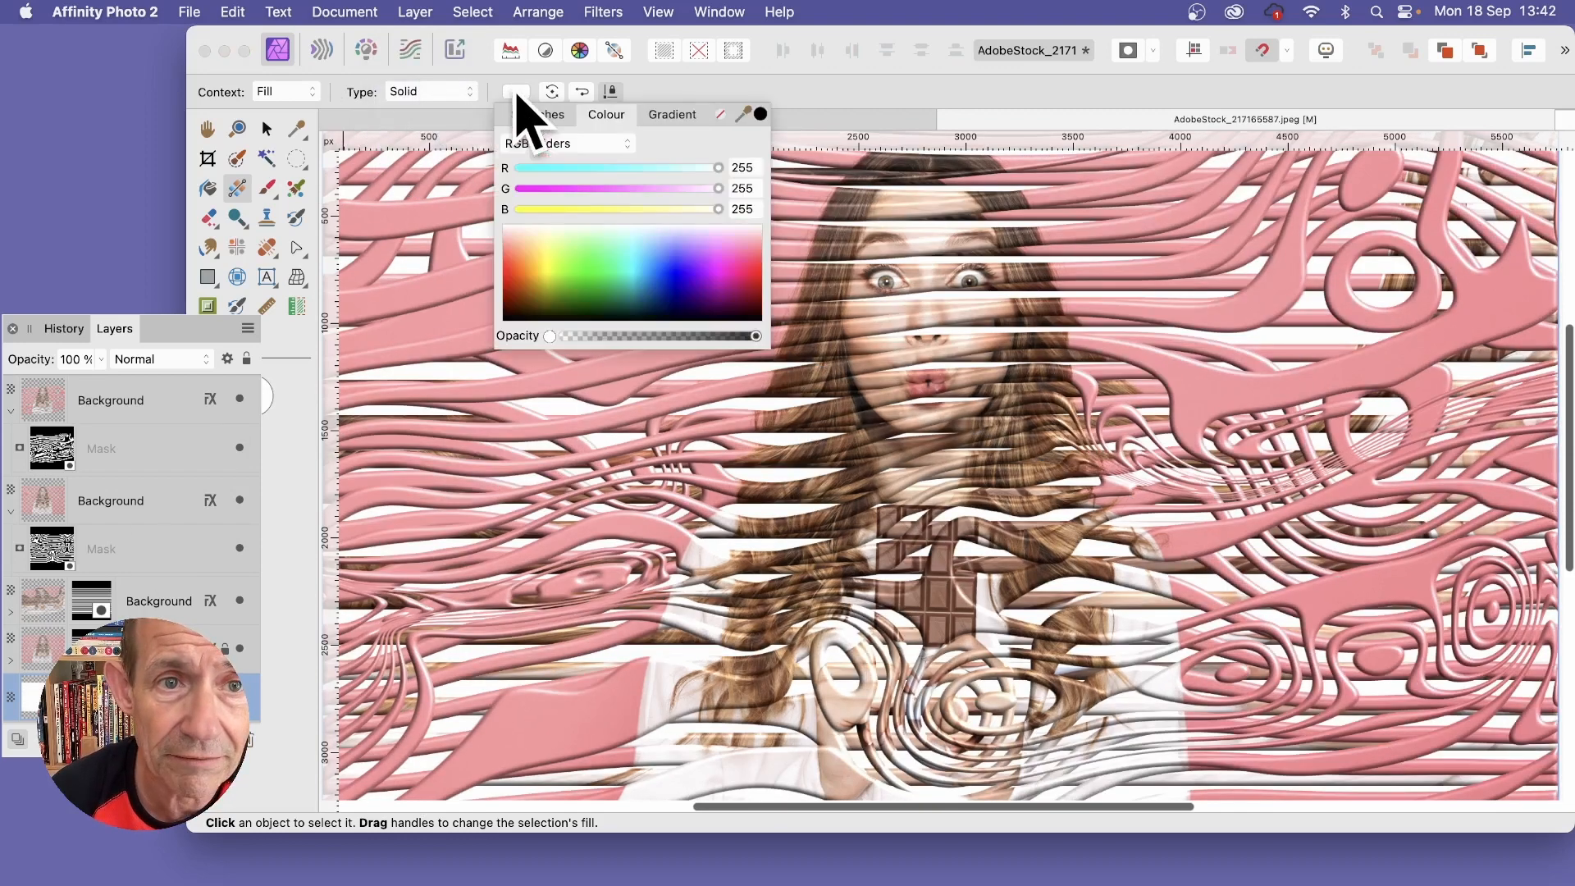
{"action": "left_click", "coordinate": [580, 257]}
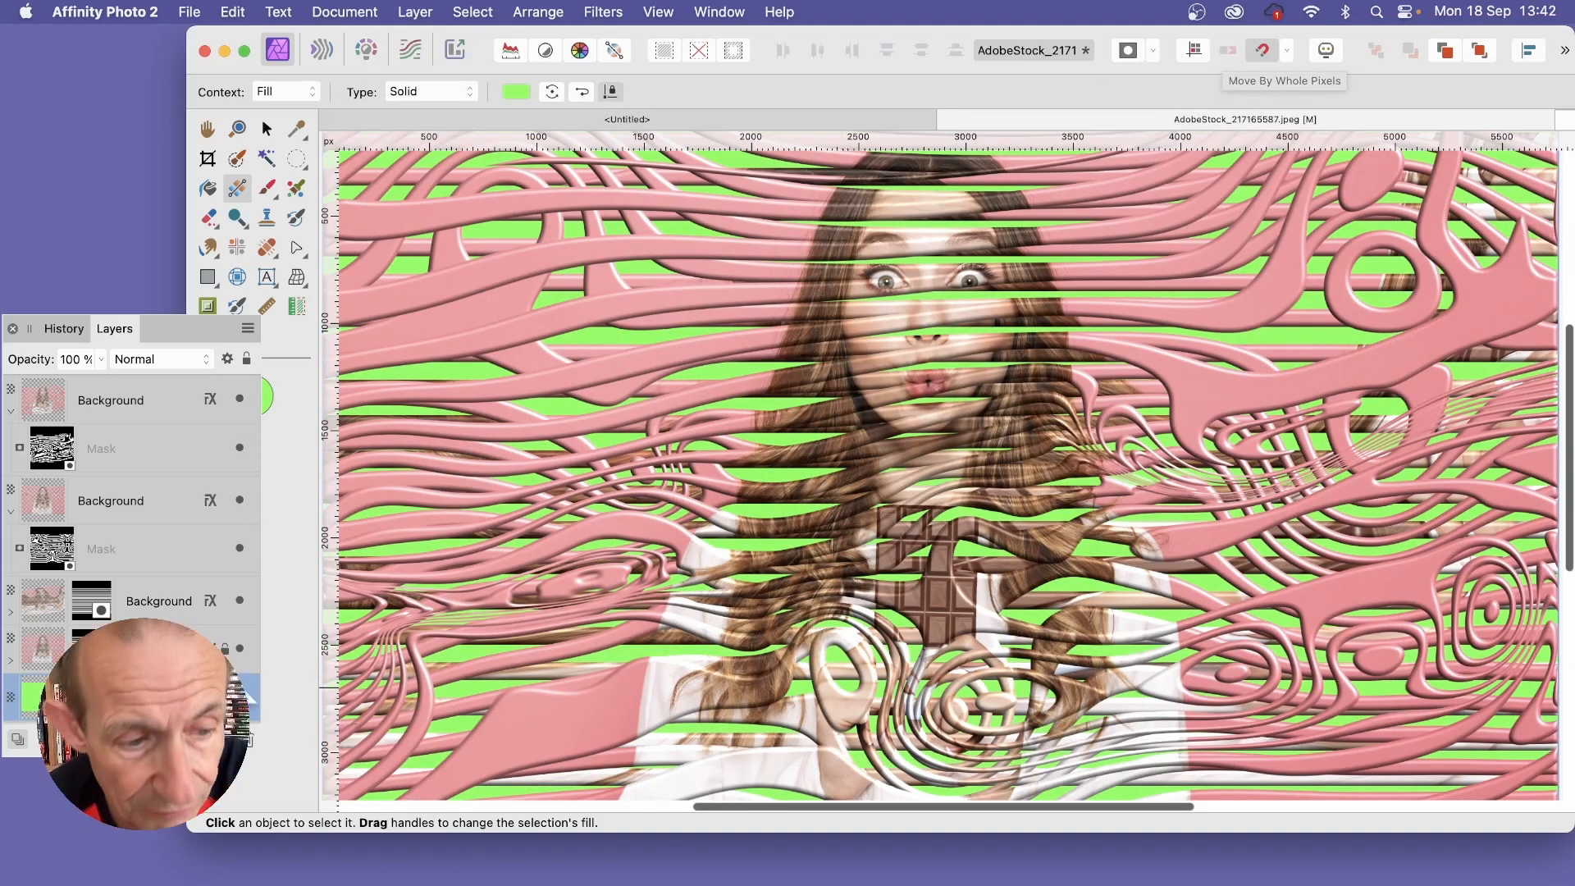
{"action": "left_click", "coordinate": [246, 748]}
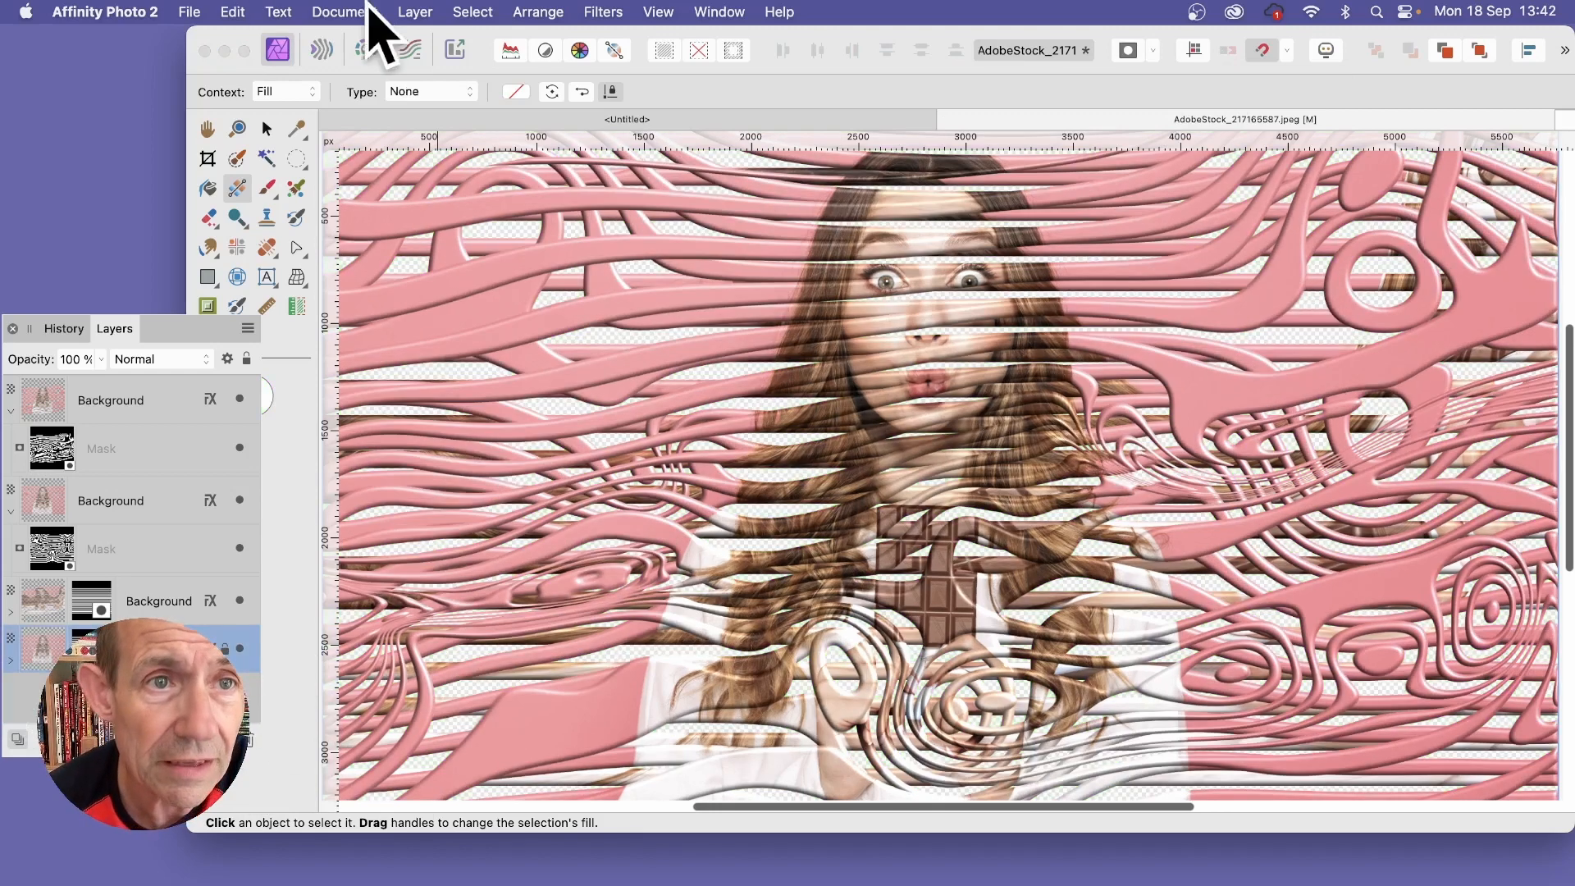
Step: Move the layer list clear of the webcam area and duplicate the locked bottom Background layer
{"action": "left_click_drag", "start_coordinate": [168, 328], "coordinate": [201, 169]}
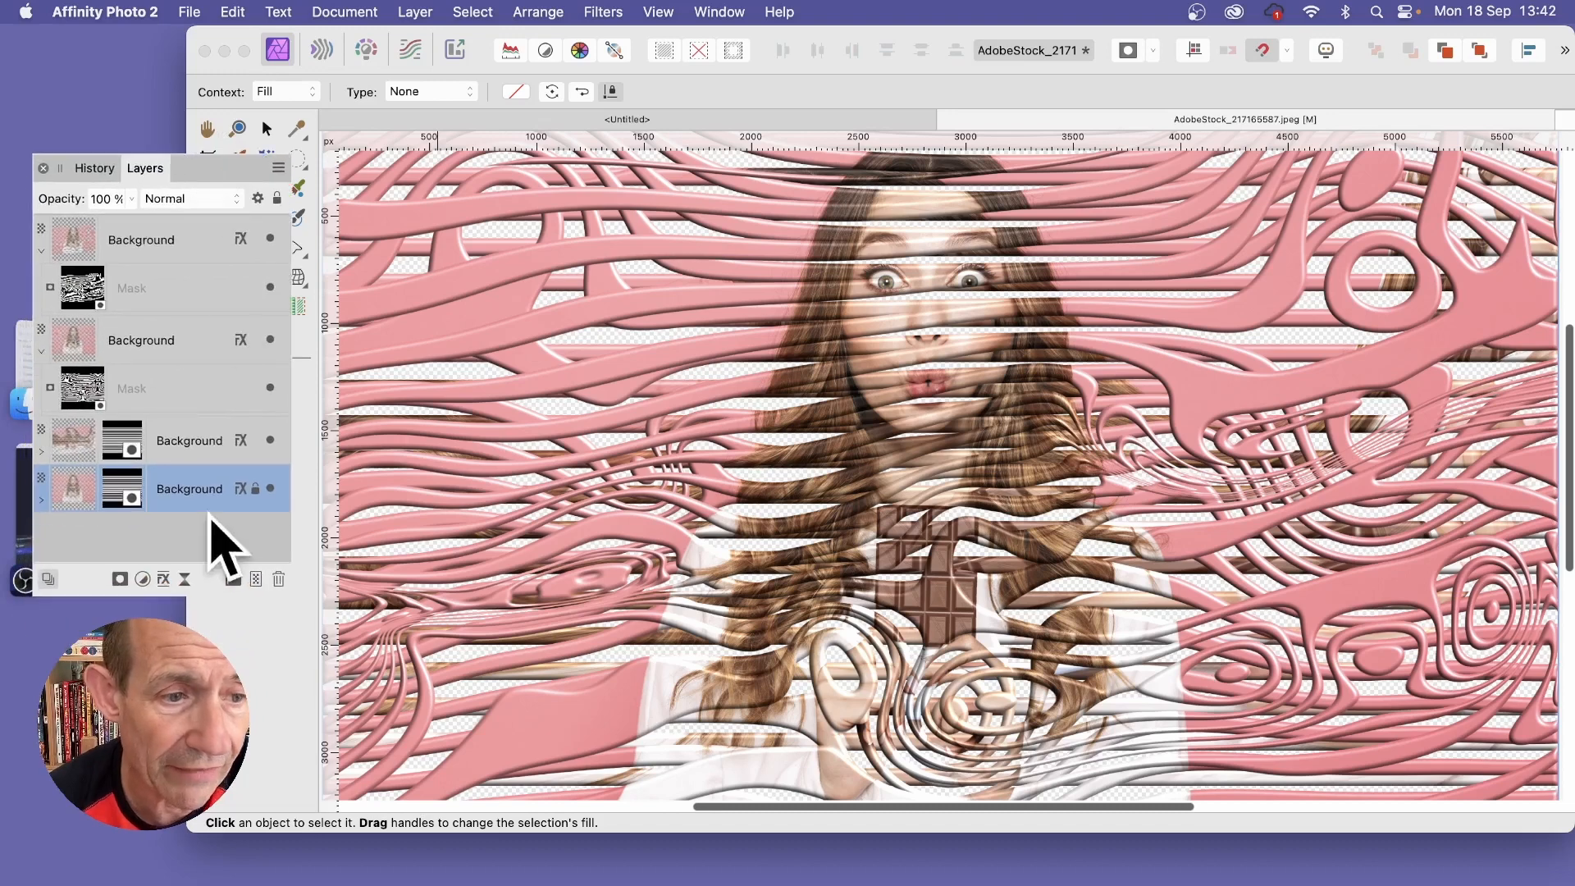
{"action": "left_click", "coordinate": [435, 8]}
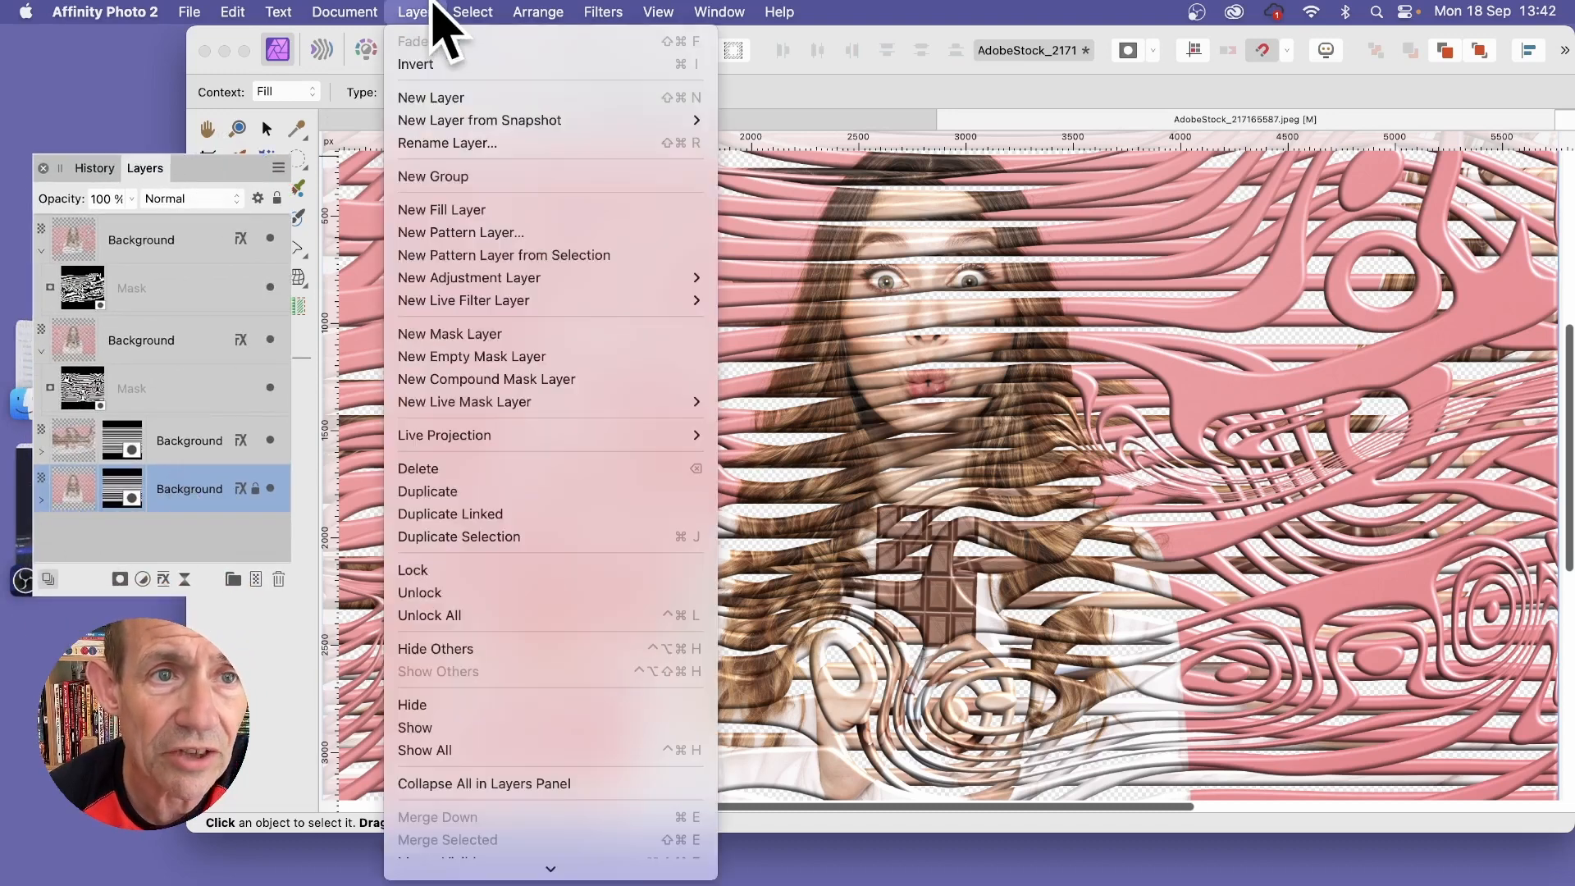
{"action": "left_click", "coordinate": [483, 492]}
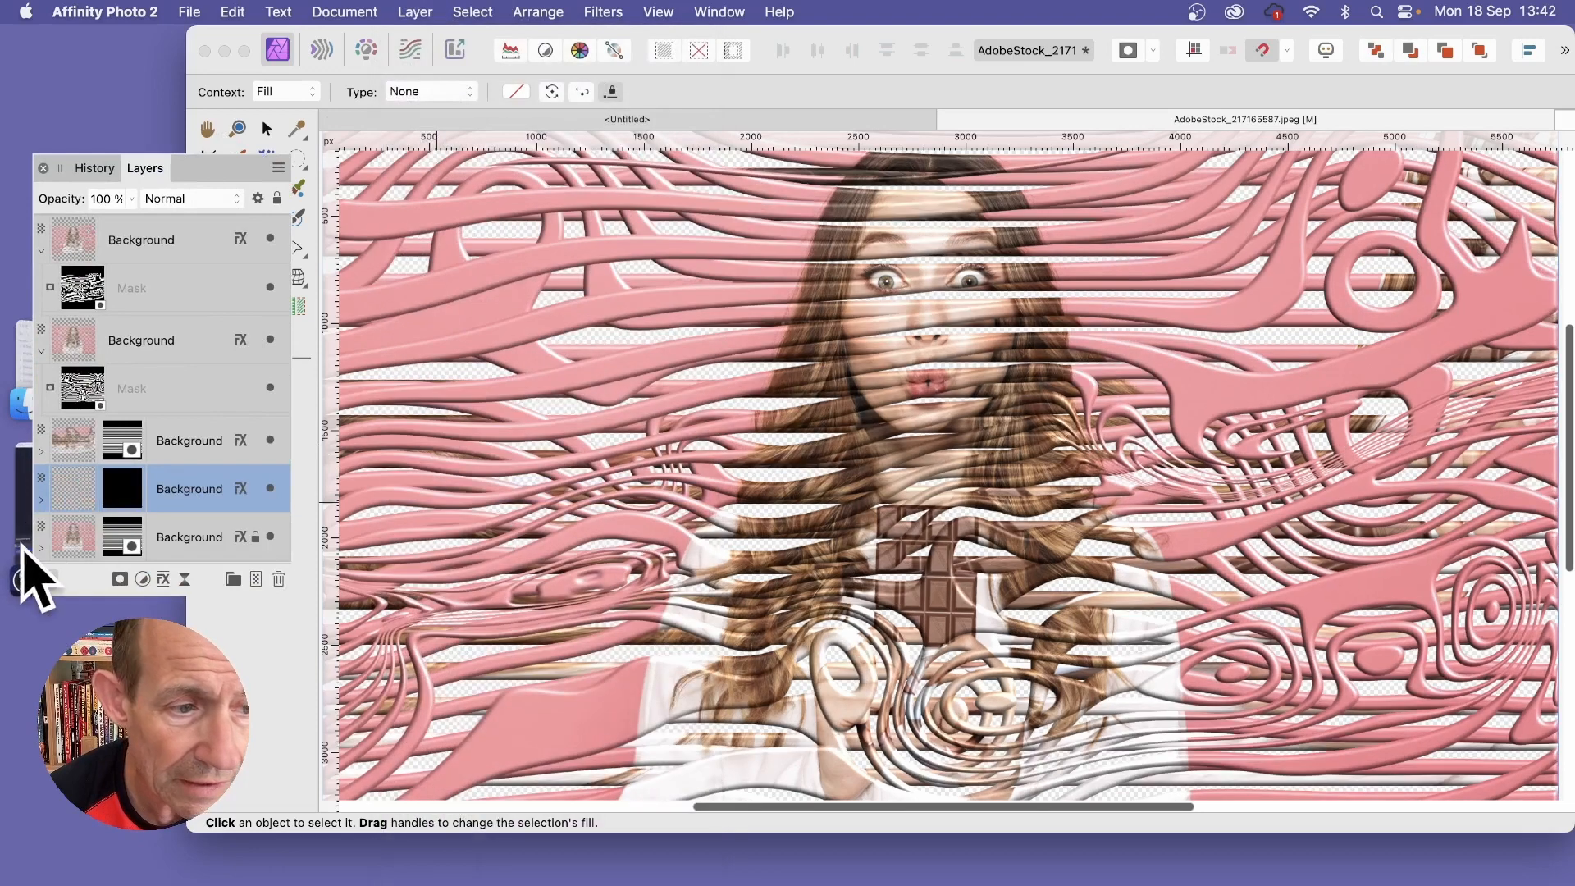
Step: Expand the locked bottom Background layer and hide its nested mask
{"action": "left_click", "coordinate": [41, 548]}
{"action": "scroll", "coordinate": [221, 502], "scroll_direction": "down", "scroll_amount": 1}
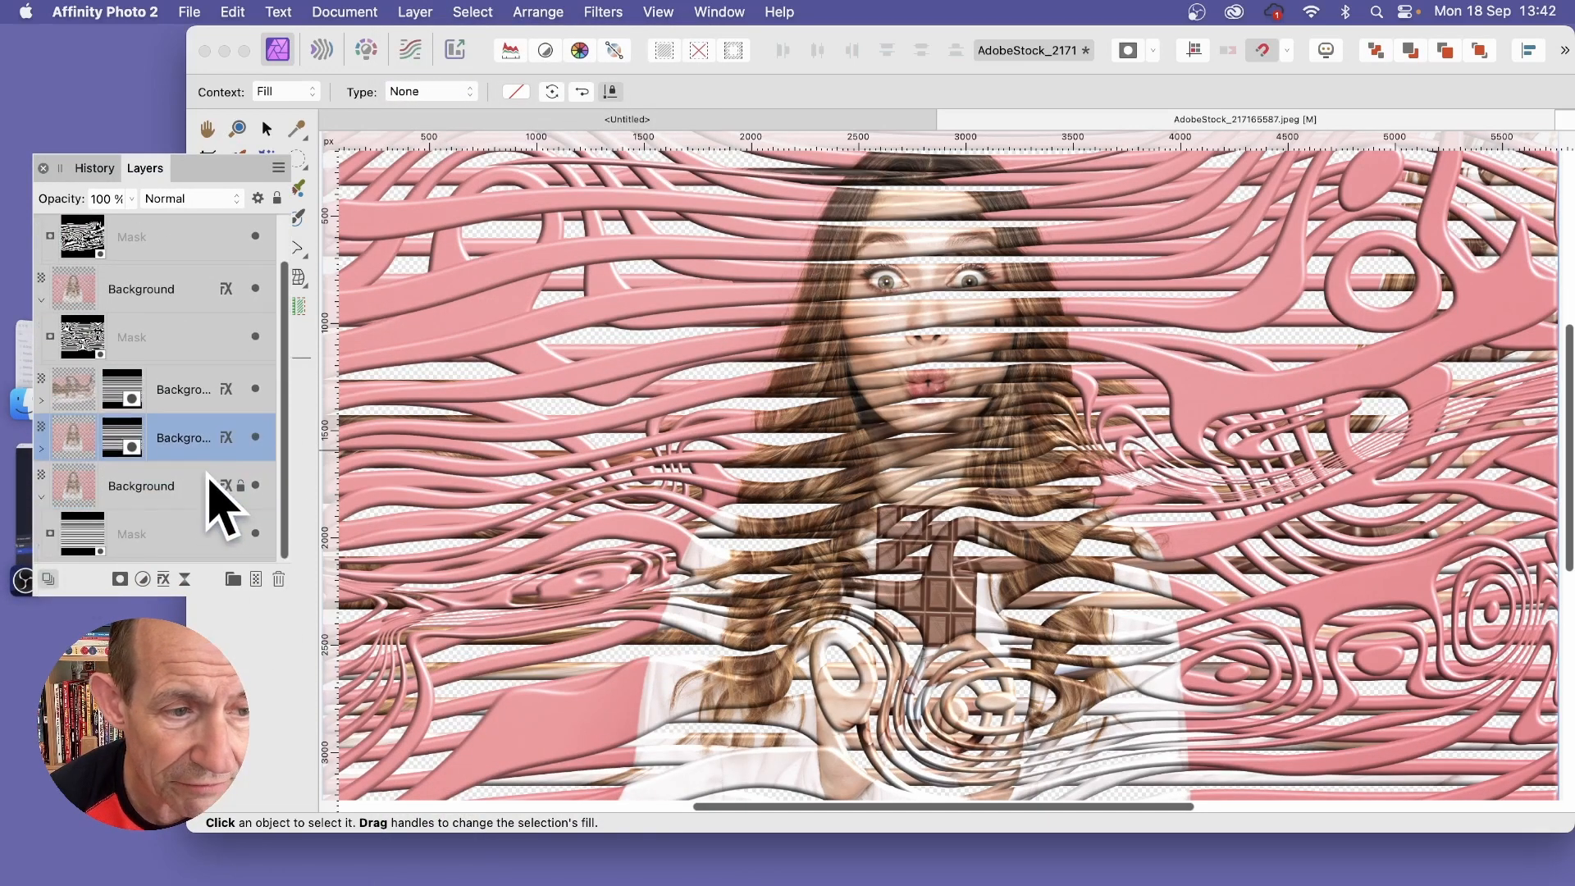
{"action": "left_click", "coordinate": [172, 534]}
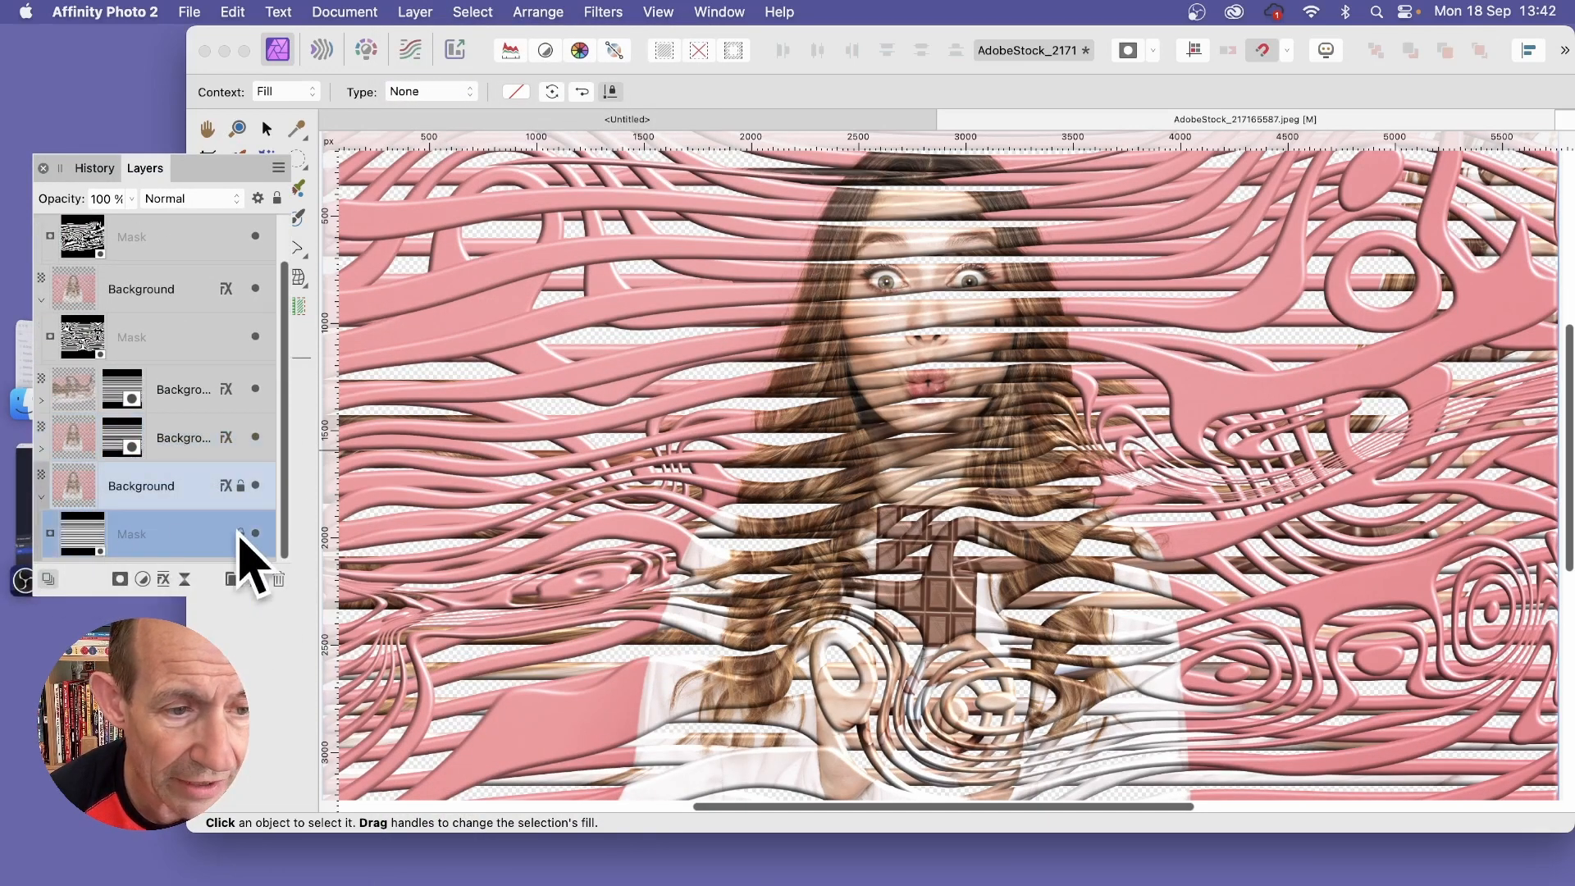
{"action": "left_click", "coordinate": [256, 534]}
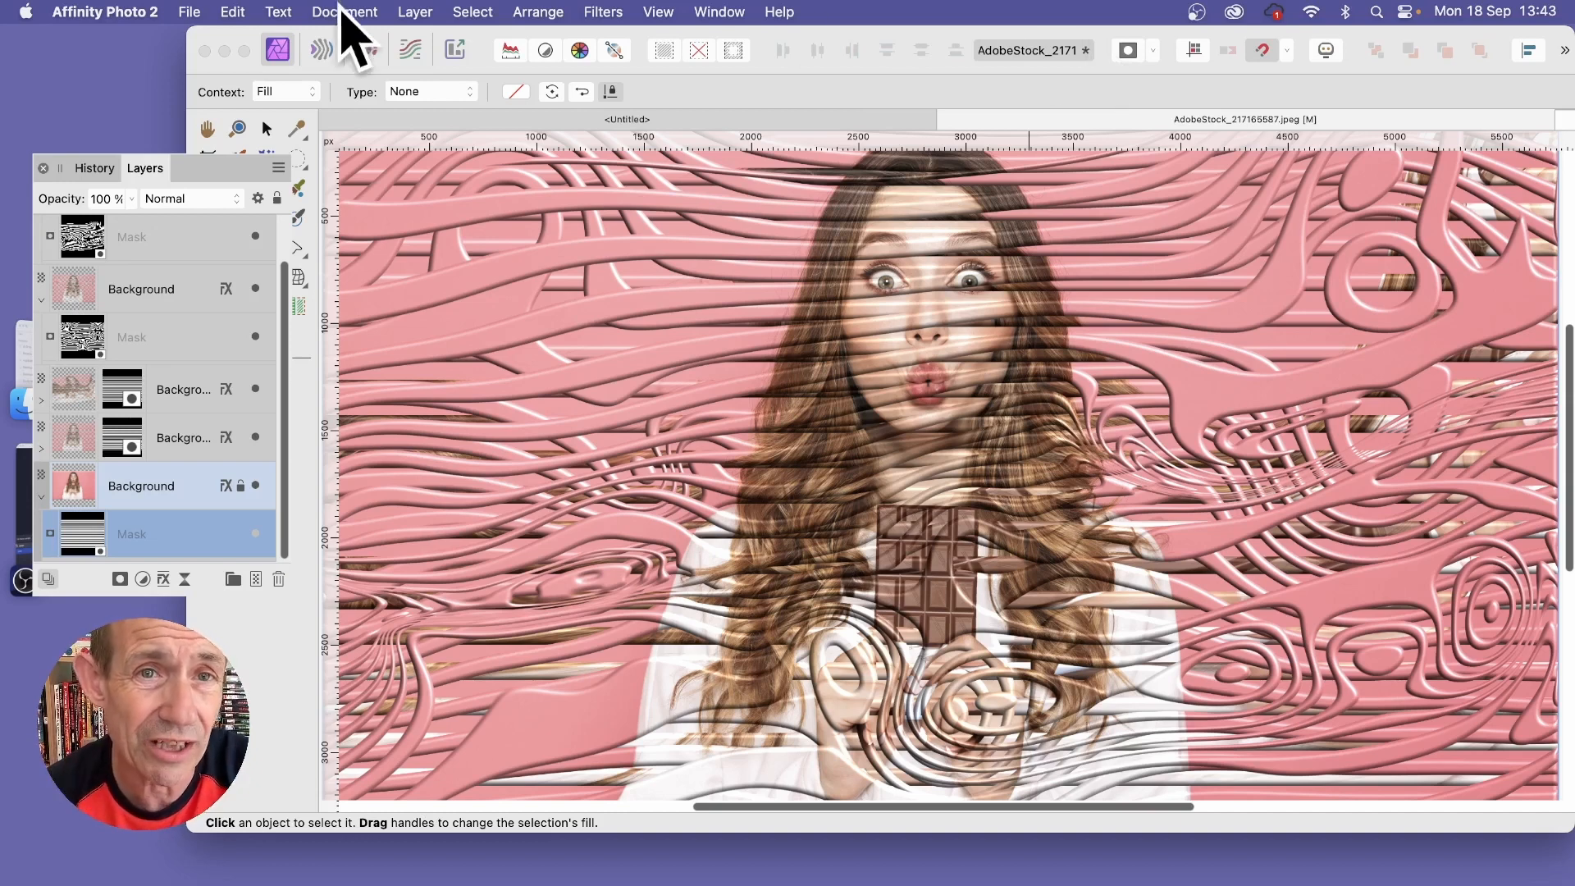
{"action": "left_click", "coordinate": [617, 12]}
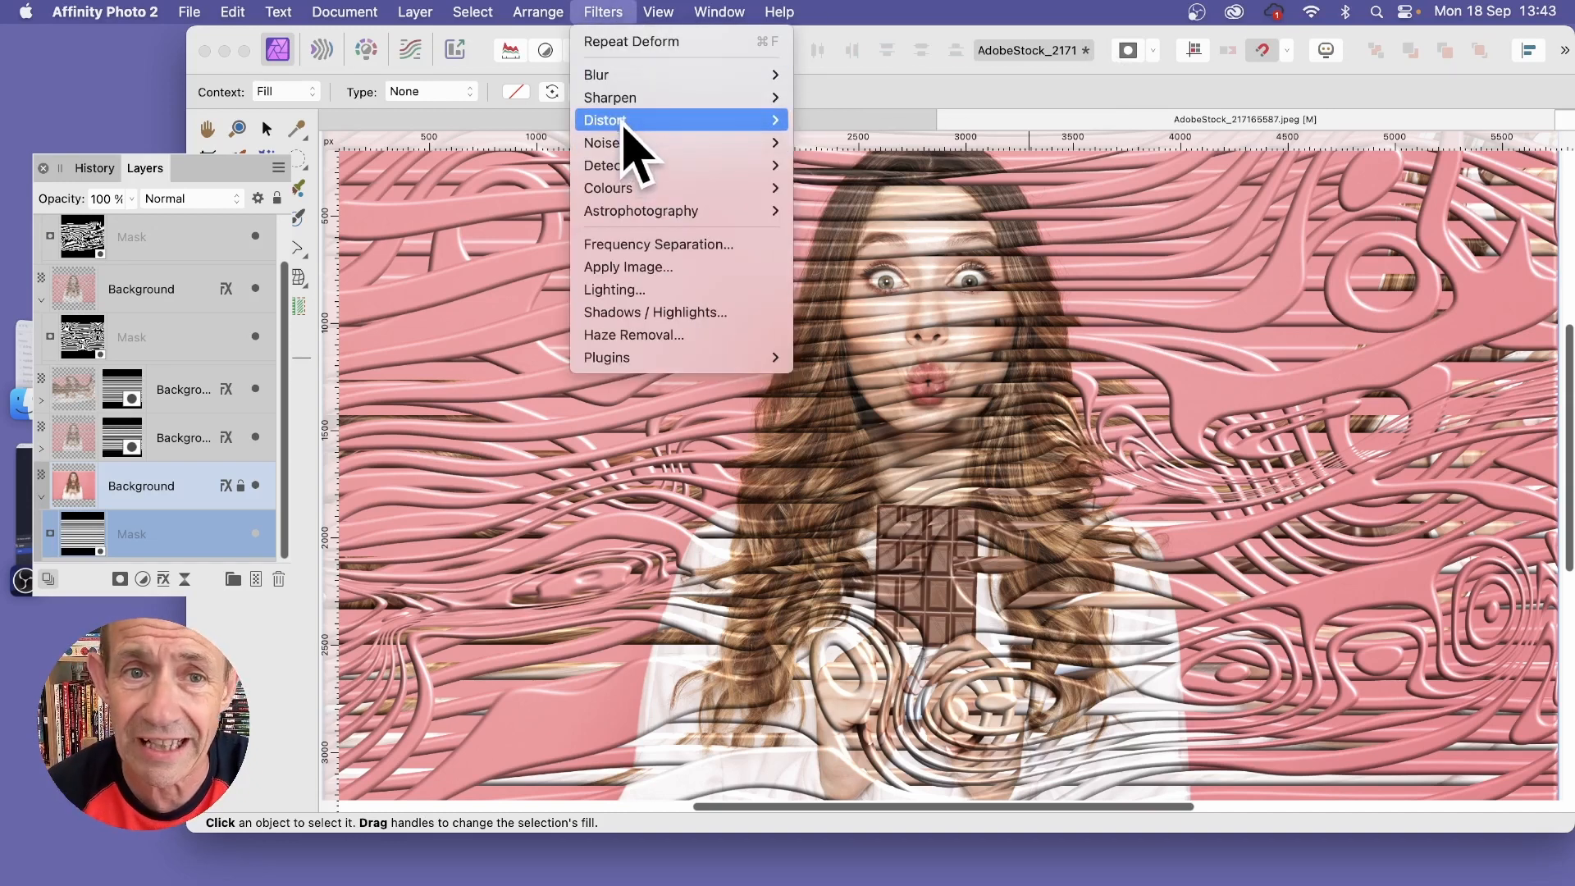
{"action": "mouse_move", "coordinate": [628, 120]}
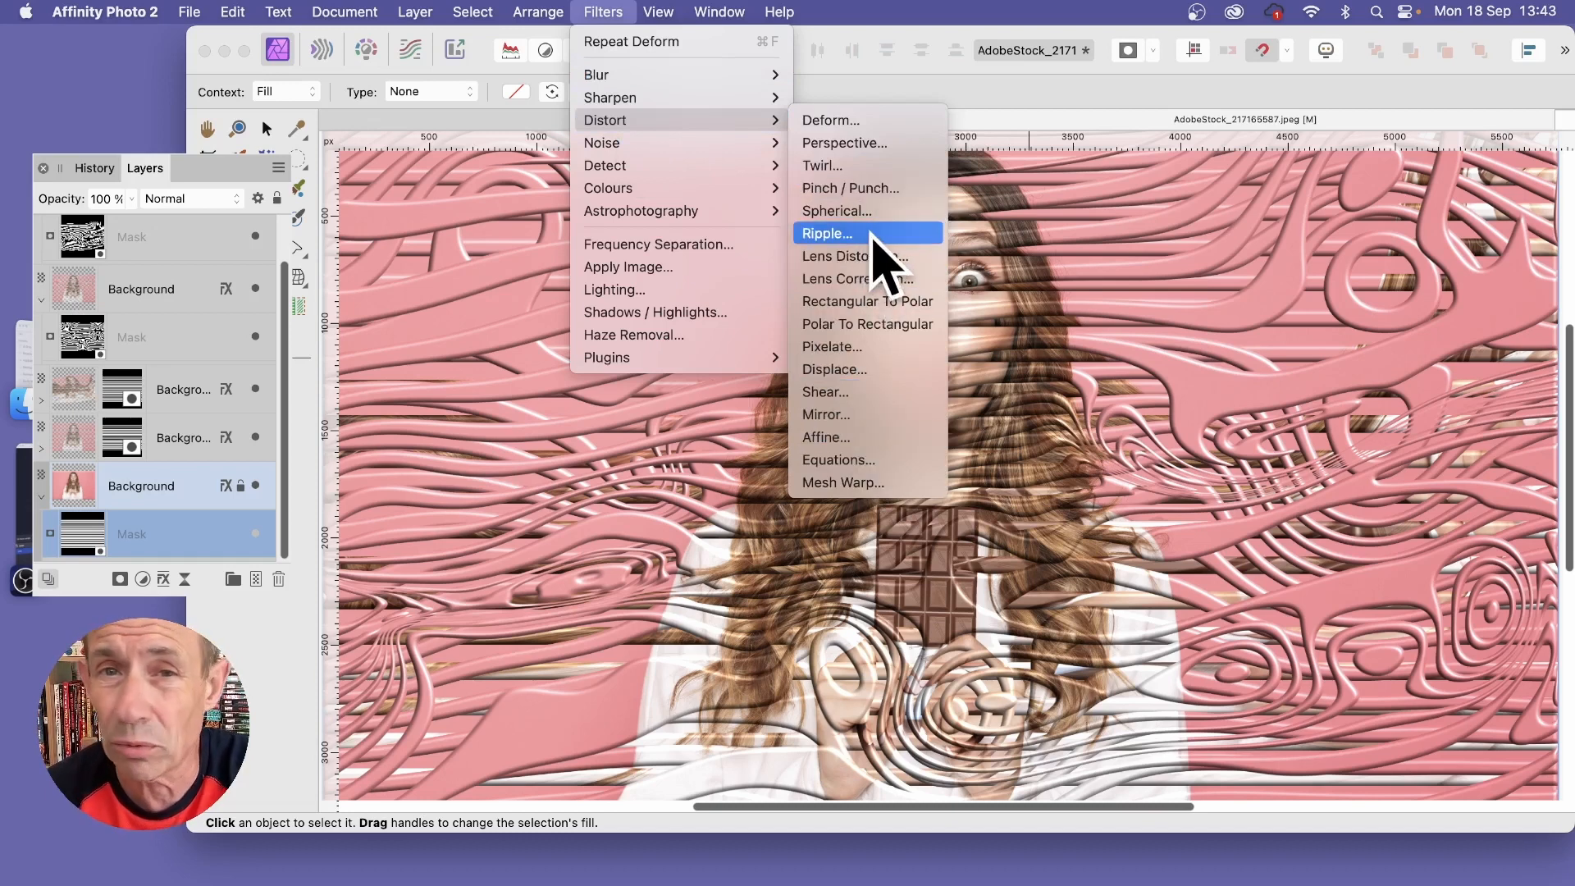
{"action": "left_click", "coordinate": [1165, 296]}
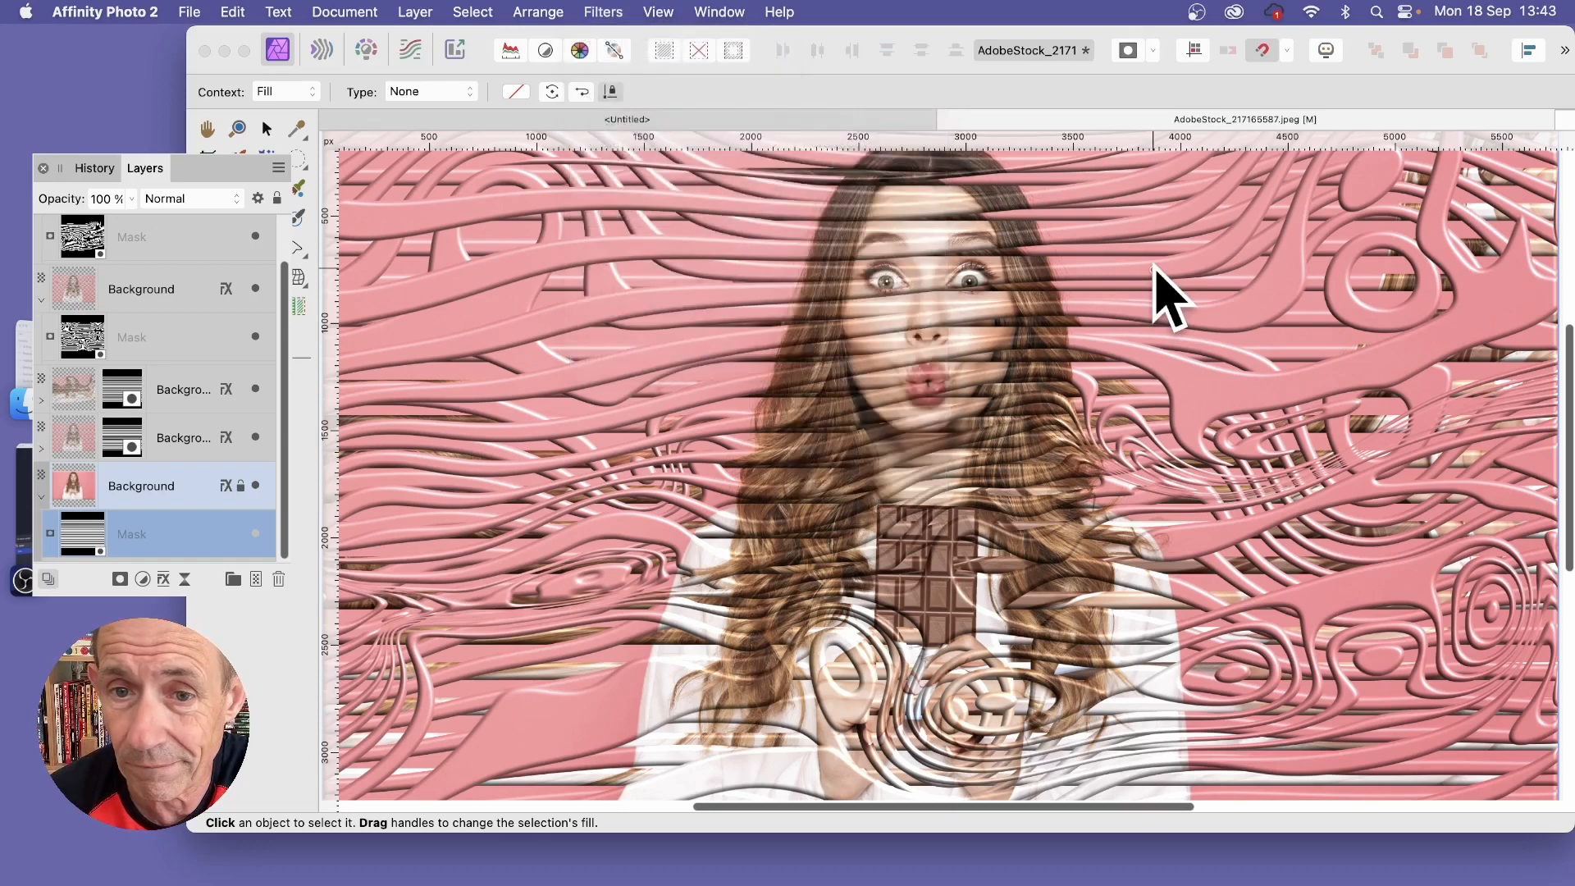